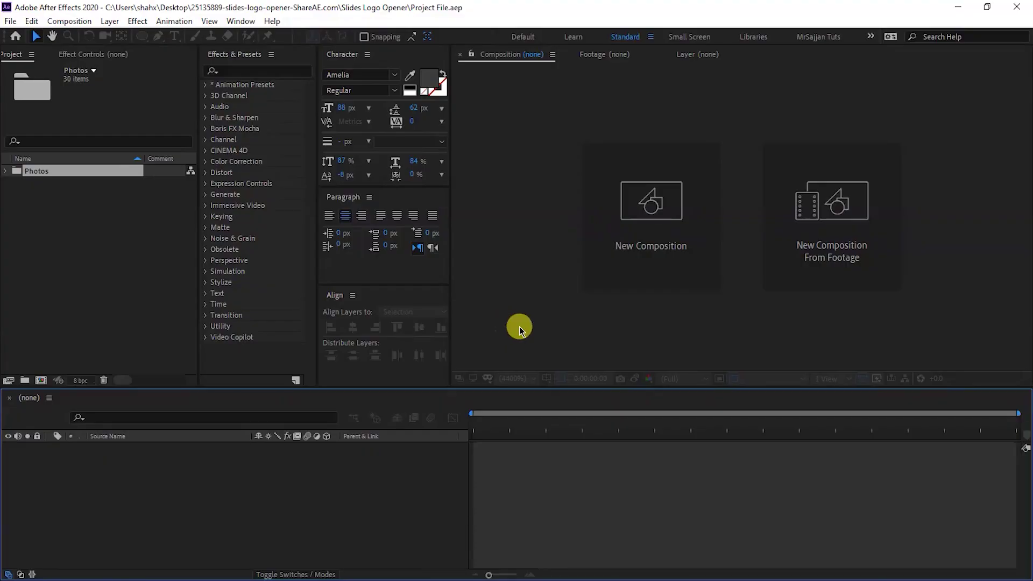
Create a new 1920 x 1080 px, 30 fps composition named Main Composition with a duration of 20 seconds.
{"action": "left_click", "coordinate": [5, 170]}
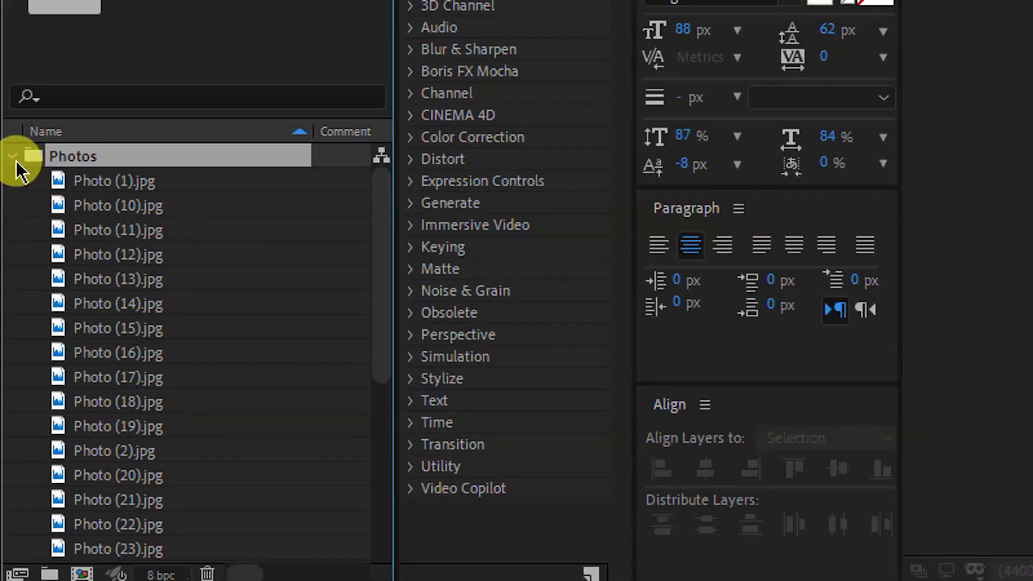
{"action": "left_click", "coordinate": [13, 158]}
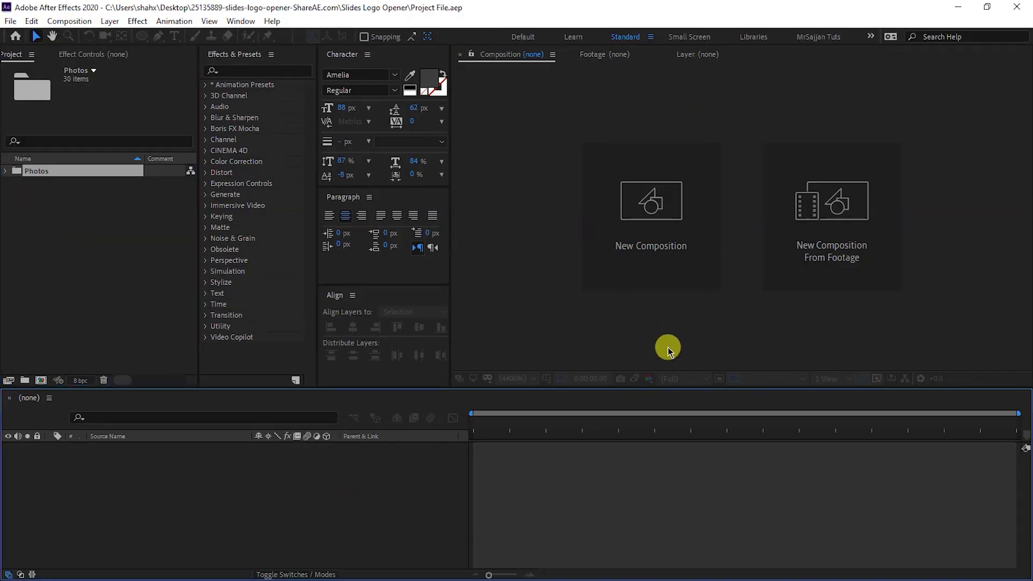
{"action": "left_click", "coordinate": [606, 256]}
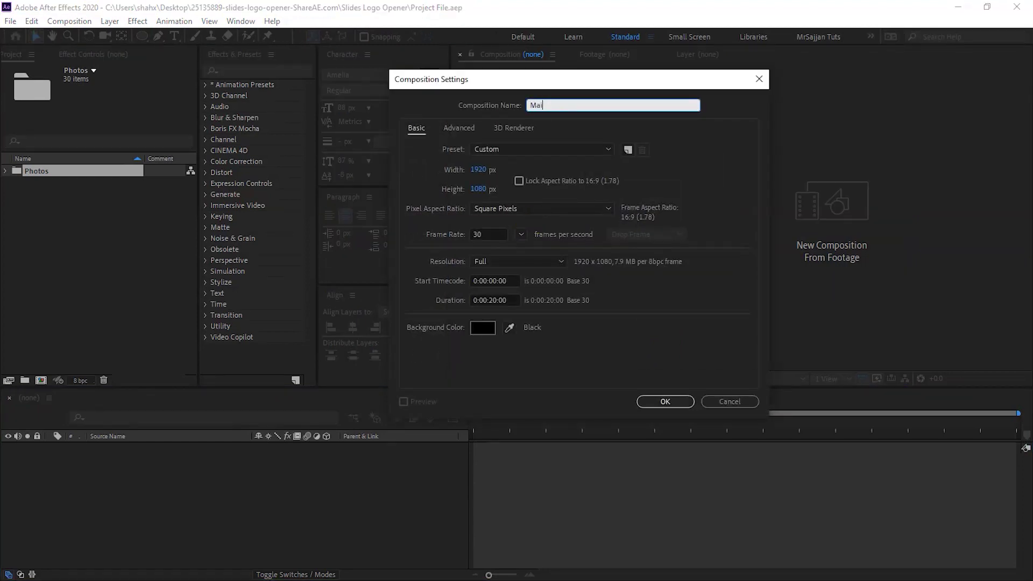
{"action": "type", "text": "Main Composition"}
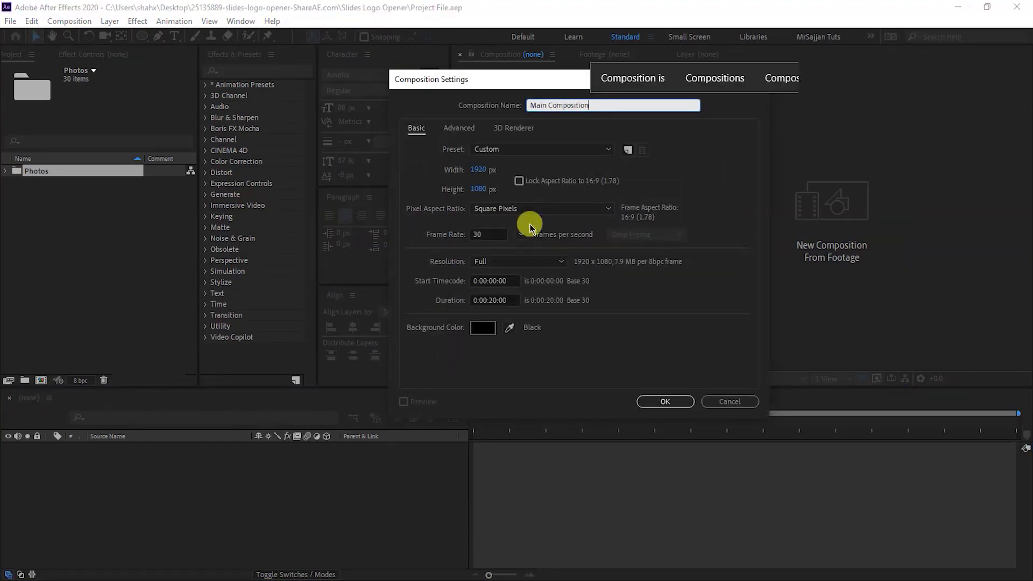
{"action": "key", "text": "Tab"}
{"action": "key", "text": "Tab"}
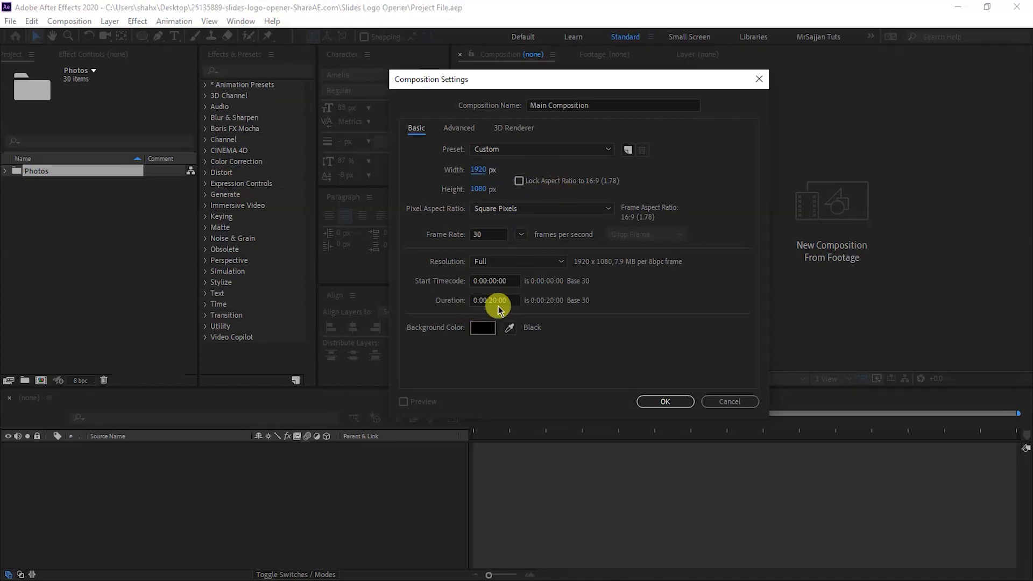
{"action": "left_click", "coordinate": [666, 401]}
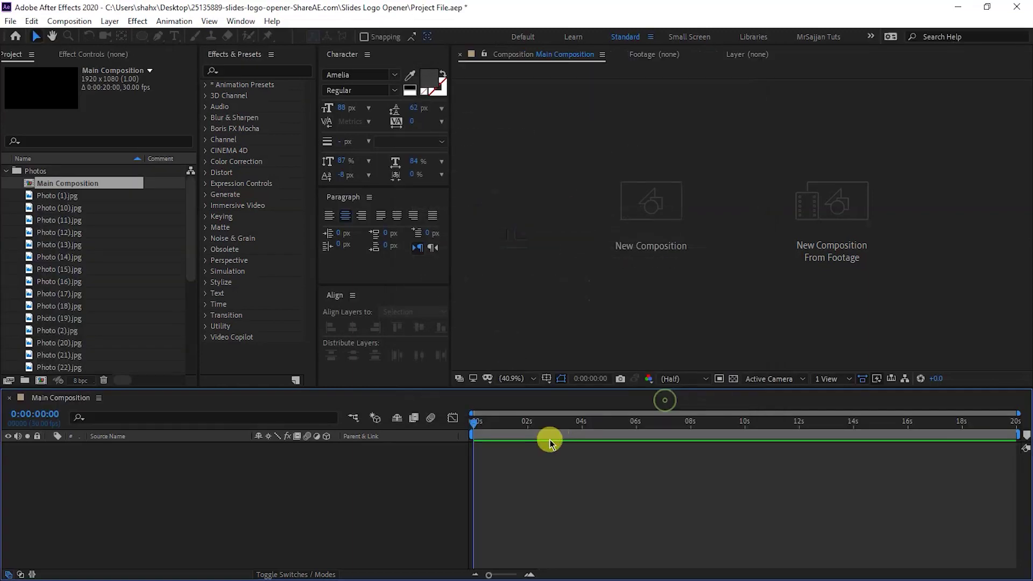
Move Main Composition out of the Photos folder and create a 900 x 900 px composition named Photo 01.
{"action": "left_click", "coordinate": [49, 351]}
{"action": "key", "text": "ctrl+n"}
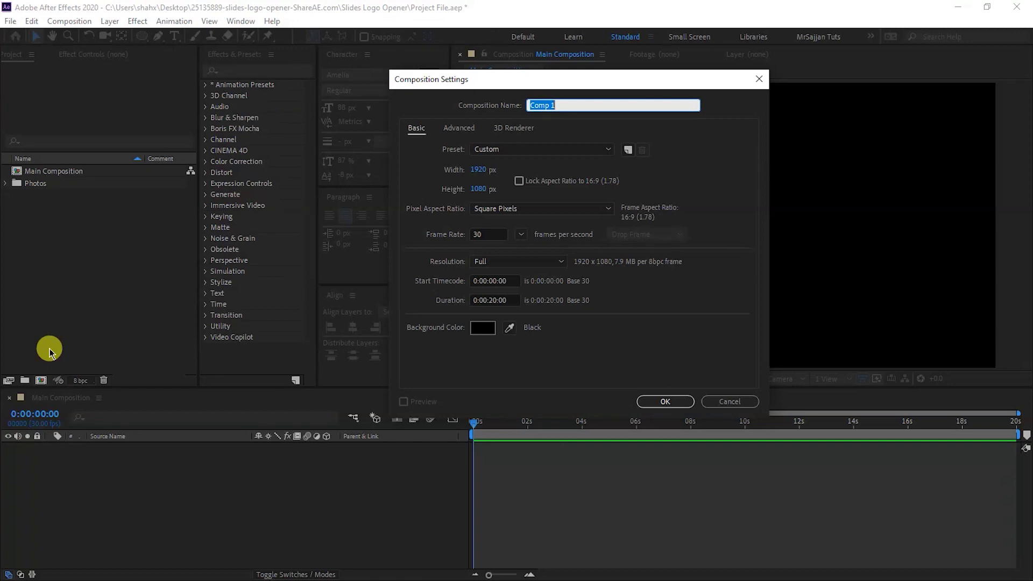
{"action": "type", "text": "Photo 01"}
{"action": "key", "text": "Tab"}
{"action": "type", "text": "900"}
{"action": "key", "text": "Tab"}
{"action": "type", "text": "9"}
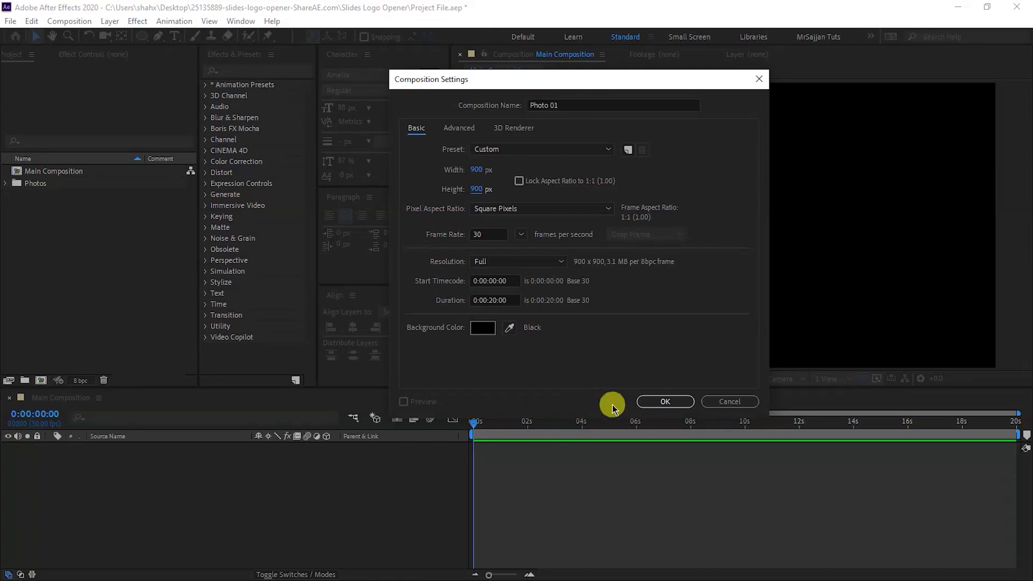
{"action": "left_click", "coordinate": [661, 401]}
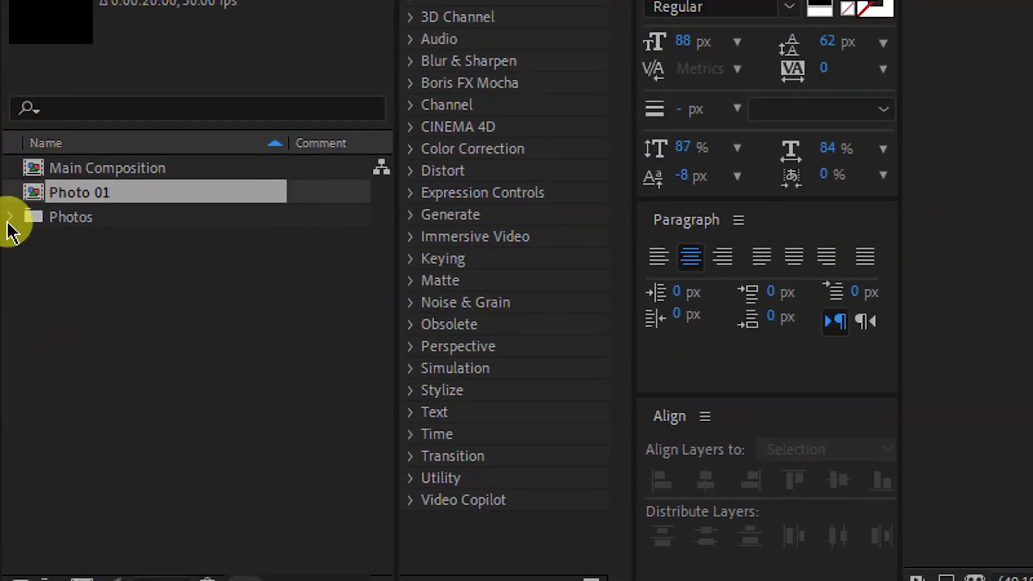
Place Photo (1).jpg from the Photos folder in the Photo 01 composition, then scale and position it to fill the frame.
{"action": "left_click", "coordinate": [9, 220]}
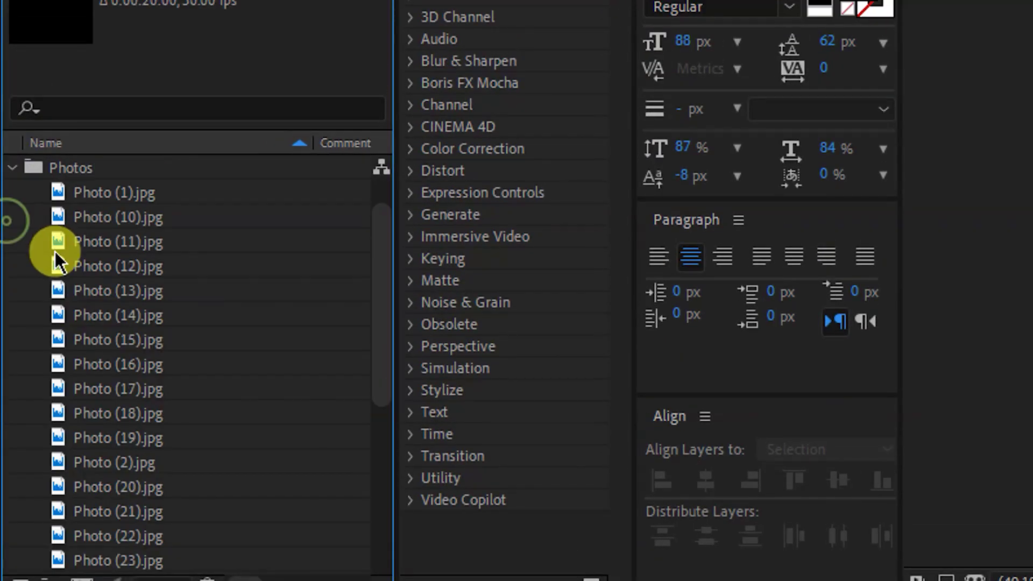
{"action": "left_click_drag", "start_coordinate": [85, 212], "coordinate": [267, 580]}
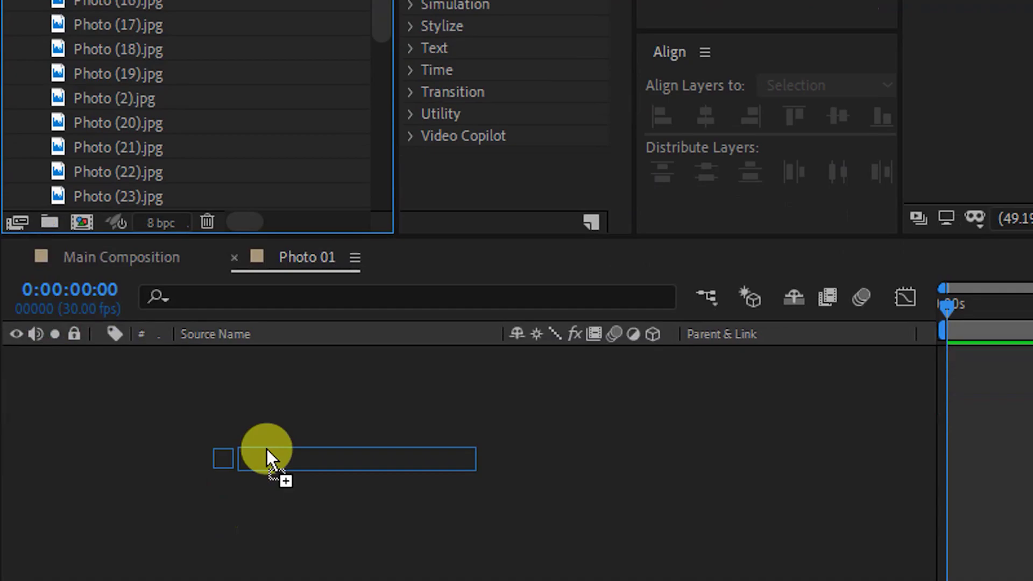
{"action": "key", "text": "s"}
{"action": "mouse_move", "coordinate": [268, 458]}
{"action": "left_mouse_down"}
{"action": "mouse_move", "coordinate": [281, 459]}
{"action": "mouse_move", "coordinate": [267, 466]}
{"action": "mouse_move", "coordinate": [279, 459]}
{"action": "left_mouse_up"}
{"action": "left_click_drag", "start_coordinate": [673, 173], "coordinate": [675, 199]}
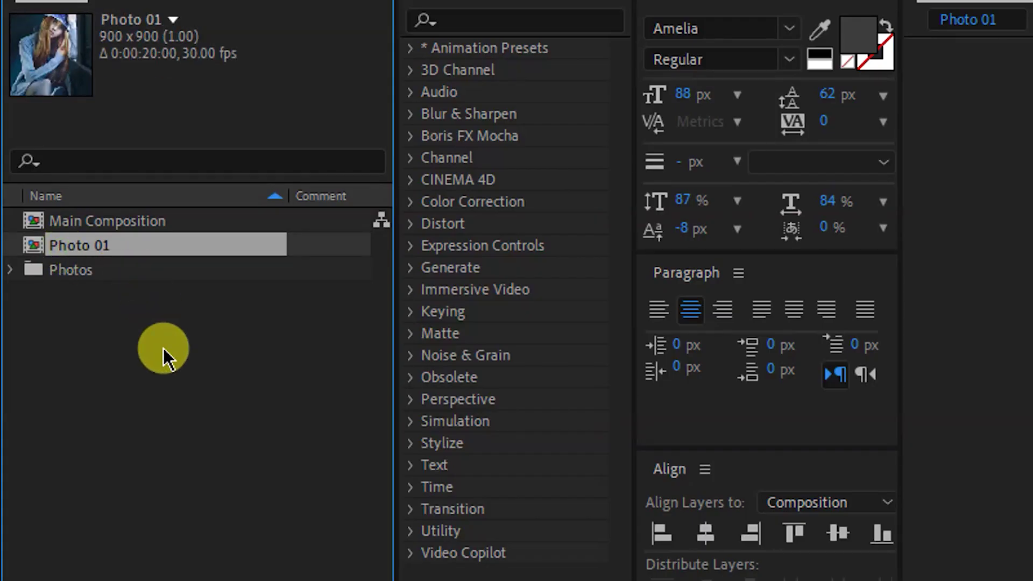
Duplicate the Photo 01 composition repeatedly to create compositions Photo 02 through Photo 30.
{"action": "key", "text": "ctrl+d"}
{"action": "key", "text": "ctrl+d"}
{"action": "key", "text": "ctrl+d"}
{"action": "key", "text": "ctrl+d"}
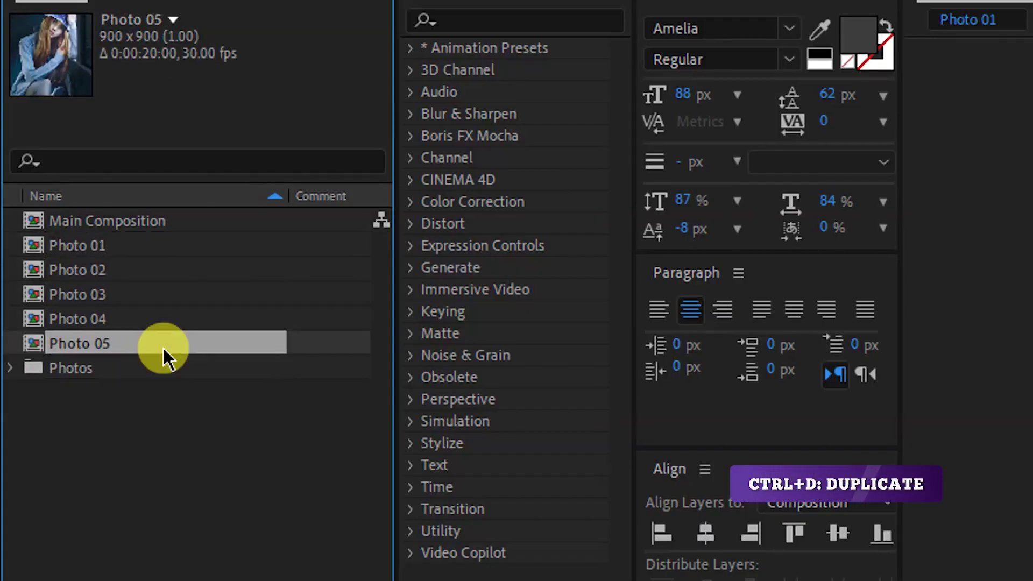
{"action": "key", "text": "ctrl+d"}
{"action": "key", "text": "ctrl+d"}
{"action": "key", "text": "ctrl+d"}
{"action": "key", "text": "ctrl+d"}
{"action": "key", "text": "ctrl+d"}
{"action": "key", "text": "ctrl+d"}
{"action": "key", "text": "ctrl+d"}
{"action": "key", "text": "ctrl+d"}
{"action": "key", "text": "ctrl+d"}
{"action": "key", "text": "ctrl+d"}
{"action": "key", "text": "ctrl+d"}
{"action": "key", "text": "ctrl+d"}
{"action": "key", "text": "ctrl+d"}
{"action": "key", "text": "ctrl+d"}
{"action": "key", "text": "ctrl+d"}
{"action": "key", "text": "ctrl+d"}
{"action": "key", "text": "ctrl+d"}
{"action": "key", "text": "ctrl+d"}
{"action": "key", "text": "ctrl+d"}
{"action": "key", "text": "ctrl+d"}
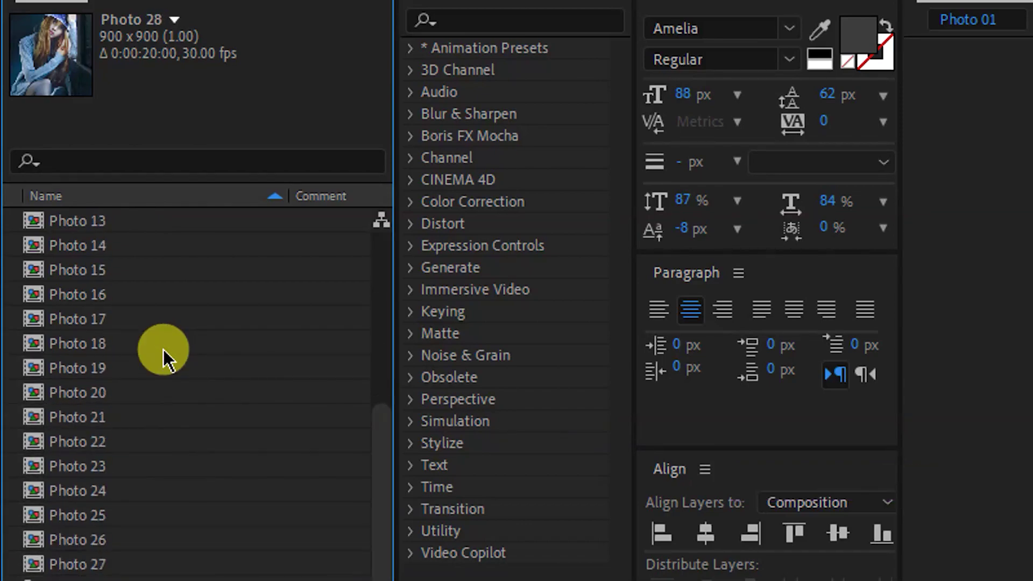
{"action": "key", "text": "ctrl+d"}
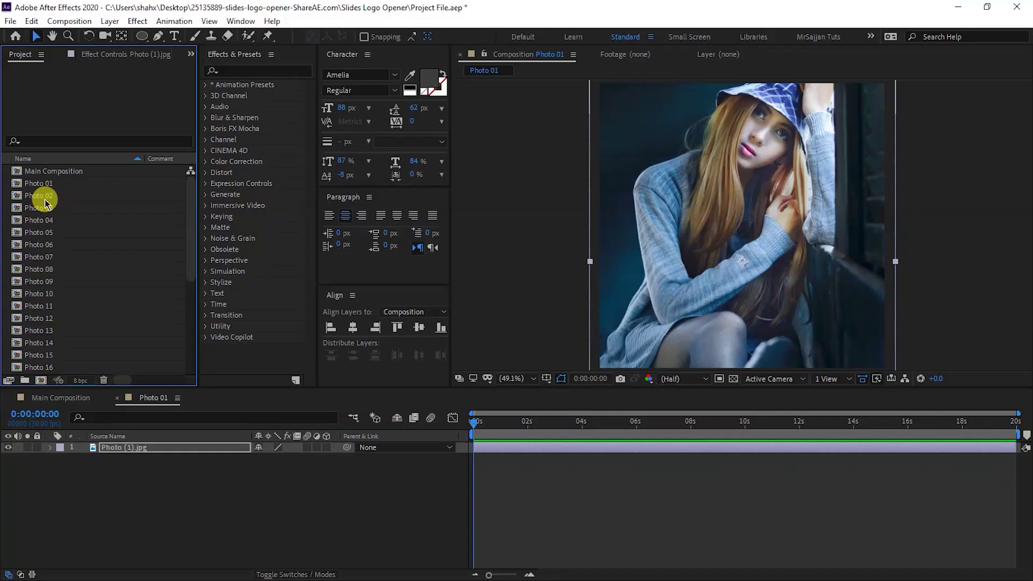
Replace the picture in the Photo 02 composition with Photo (10).jpg and scale it down to fit the square frame.
{"action": "double_click", "coordinate": [44, 197]}
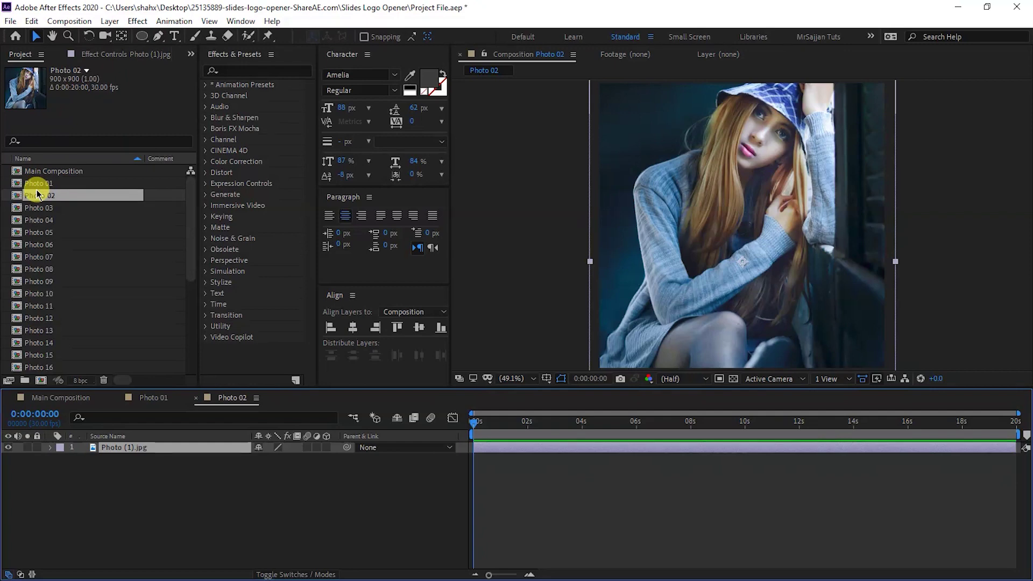
{"action": "scroll", "coordinate": [54, 221], "scroll_direction": "down", "scroll_amount": 10}
{"action": "left_click_drag", "start_coordinate": [68, 202], "coordinate": [149, 450]}
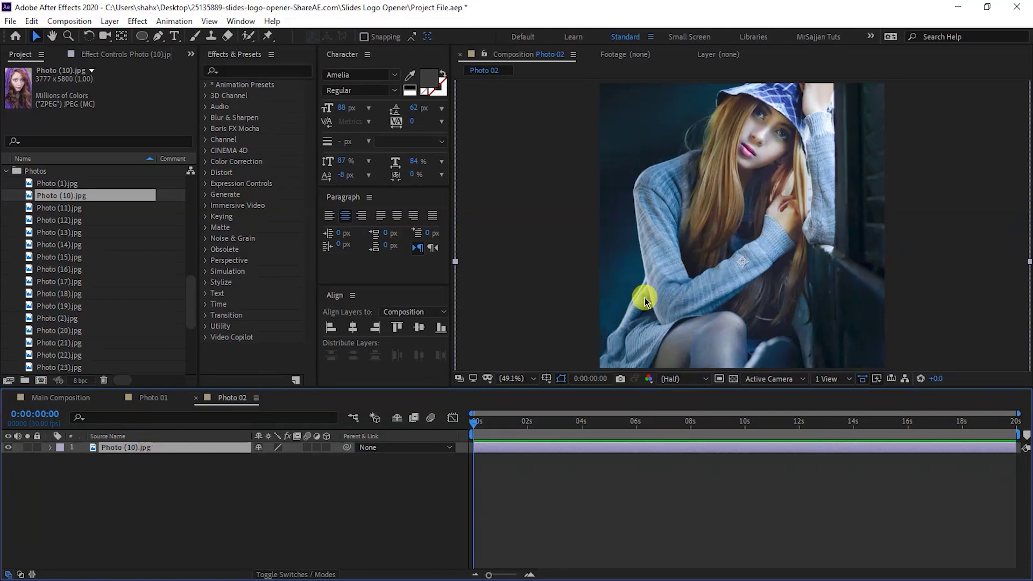
{"action": "left_click", "coordinate": [562, 258]}
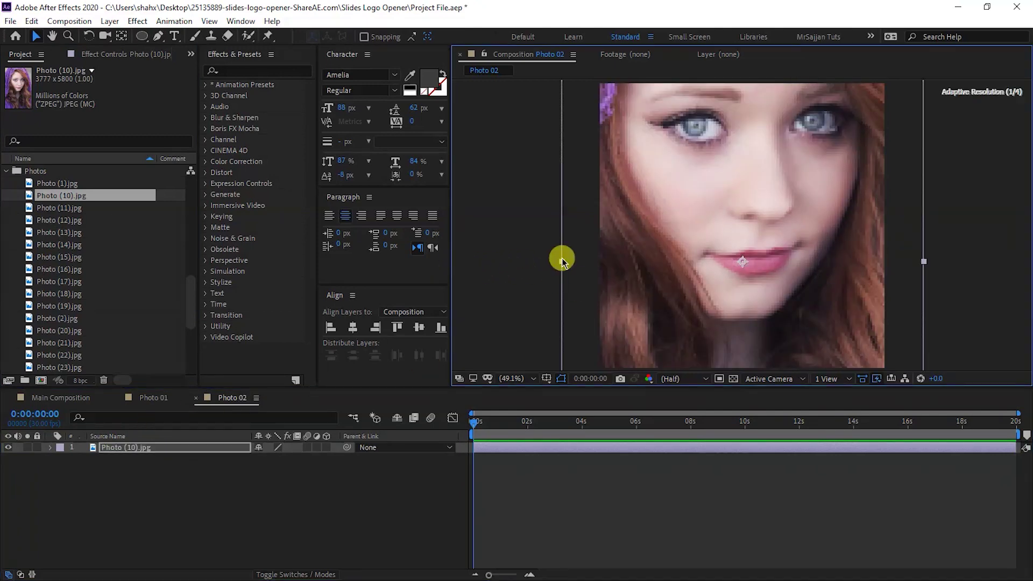
{"action": "key", "text": "s"}
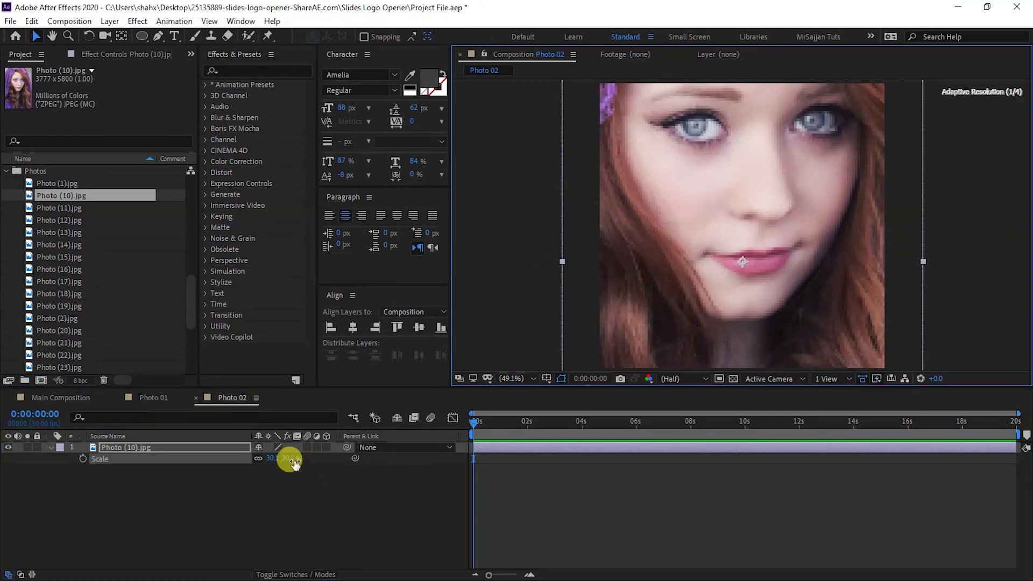
{"action": "left_click_drag", "start_coordinate": [294, 463], "coordinate": [291, 460]}
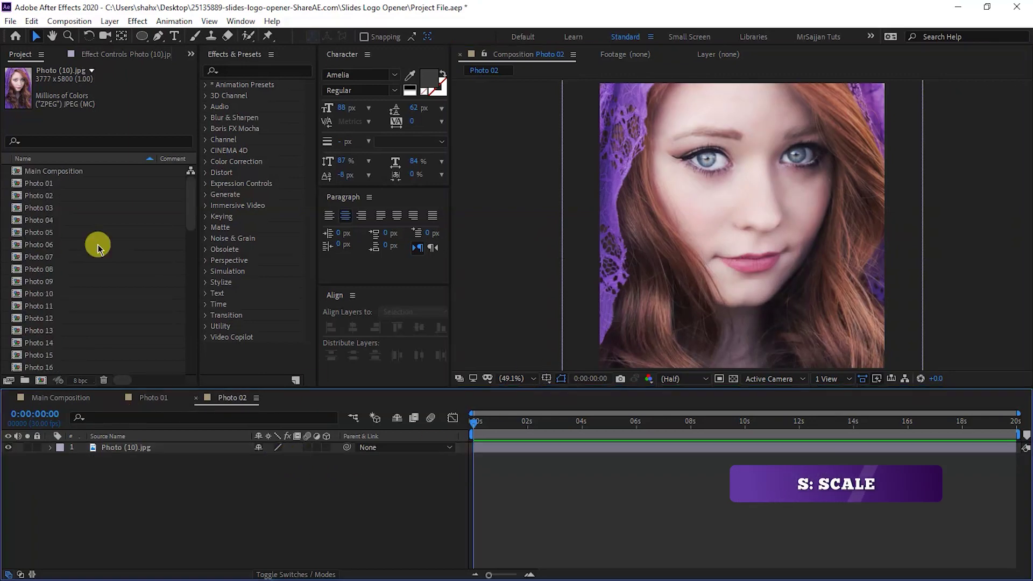
Replace the picture in the remaining compositions from Photo 03 onward with different images from the Photos folder.
{"action": "left_click", "coordinate": [56, 207]}
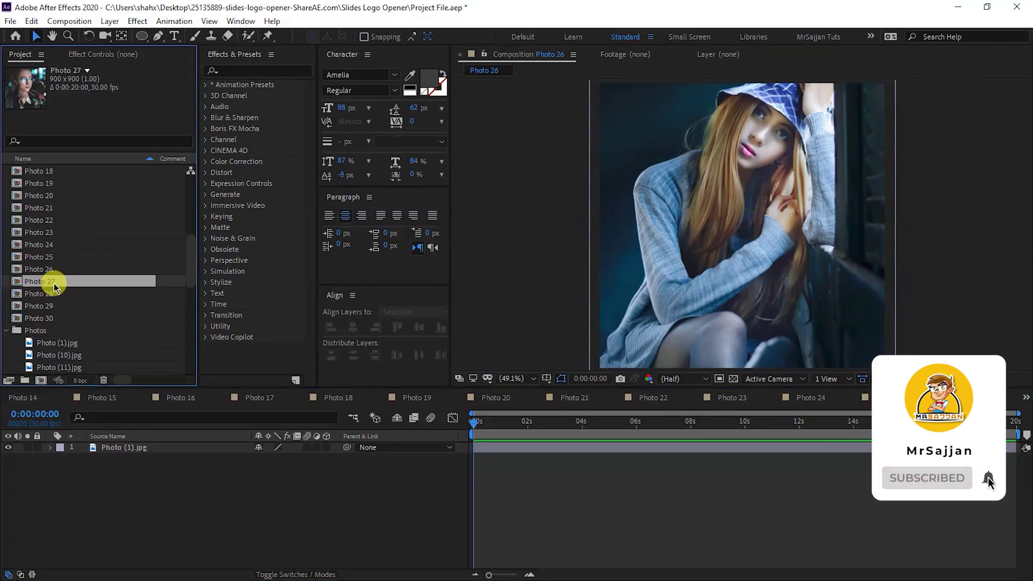
{"action": "left_click_drag", "start_coordinate": [59, 281], "coordinate": [149, 449]}
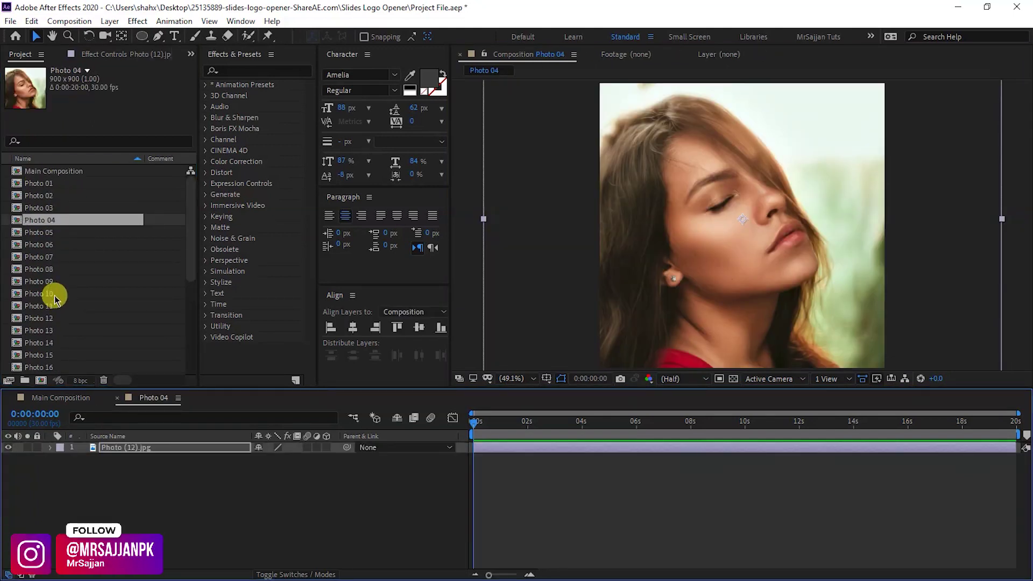
Create a 900 x 900 px composition named Frame with a duration of 20 seconds.
{"action": "key", "text": "ctrl+n"}
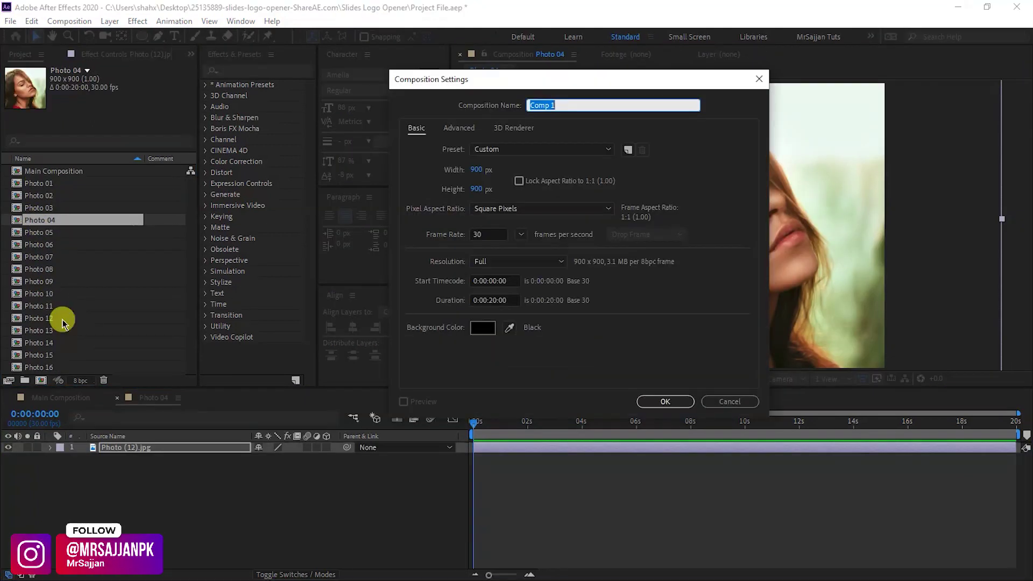
{"action": "type", "text": "Frame"}
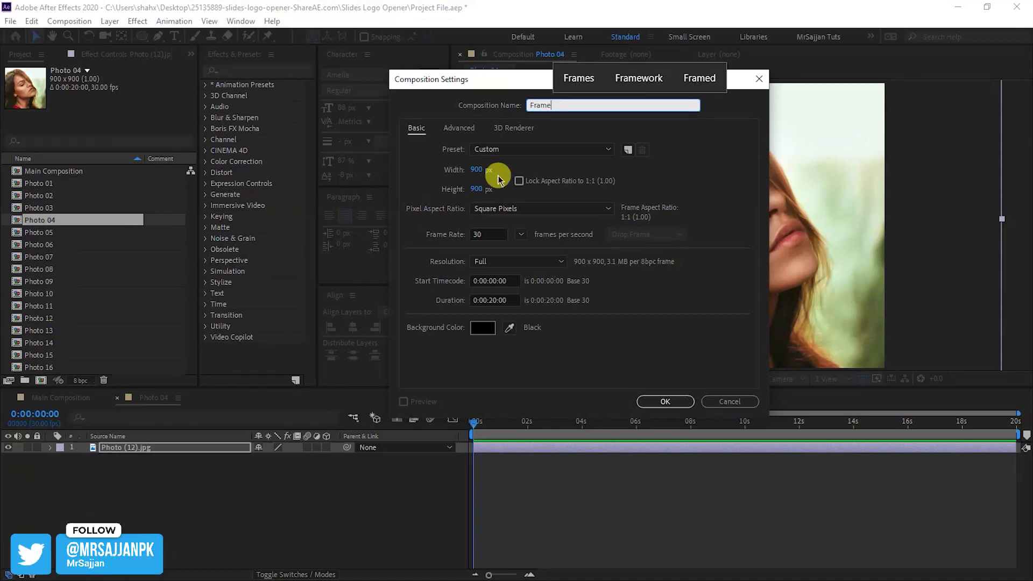
{"action": "left_click", "coordinate": [656, 404]}
Add a full-frame rectangle shape with a white fill to the Frame composition using the Rectangle Tool.
{"action": "left_click", "coordinate": [142, 36]}
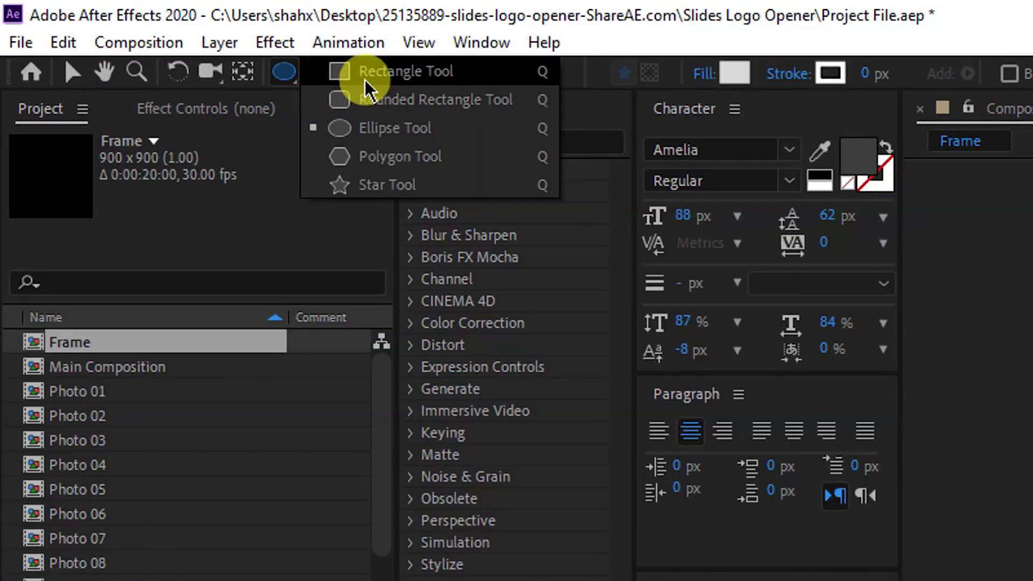
{"action": "left_click", "coordinate": [366, 80]}
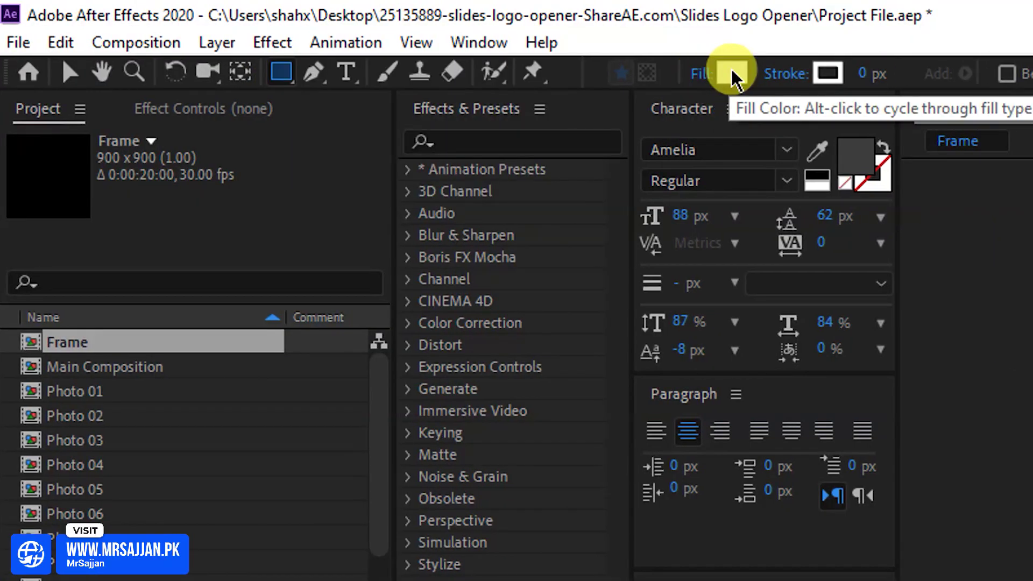
{"action": "left_click", "coordinate": [733, 76]}
{"action": "left_click", "coordinate": [635, 223]}
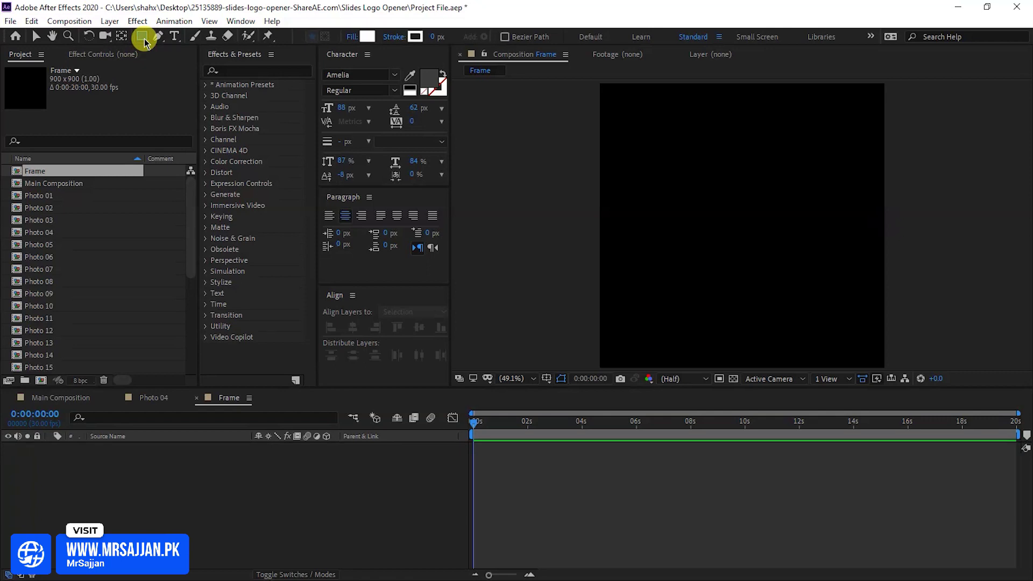
{"action": "double_click", "coordinate": [143, 36]}
{"action": "key", "text": "v"}
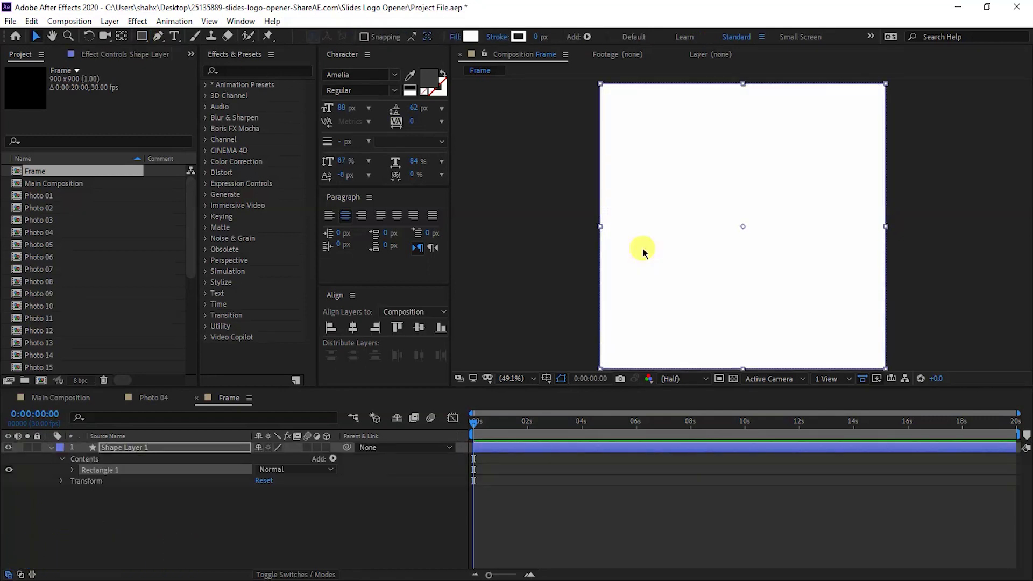
Rename the new shape layer as Back and set the roundness of its rectangle path to 40.
{"action": "key", "text": "Return"}
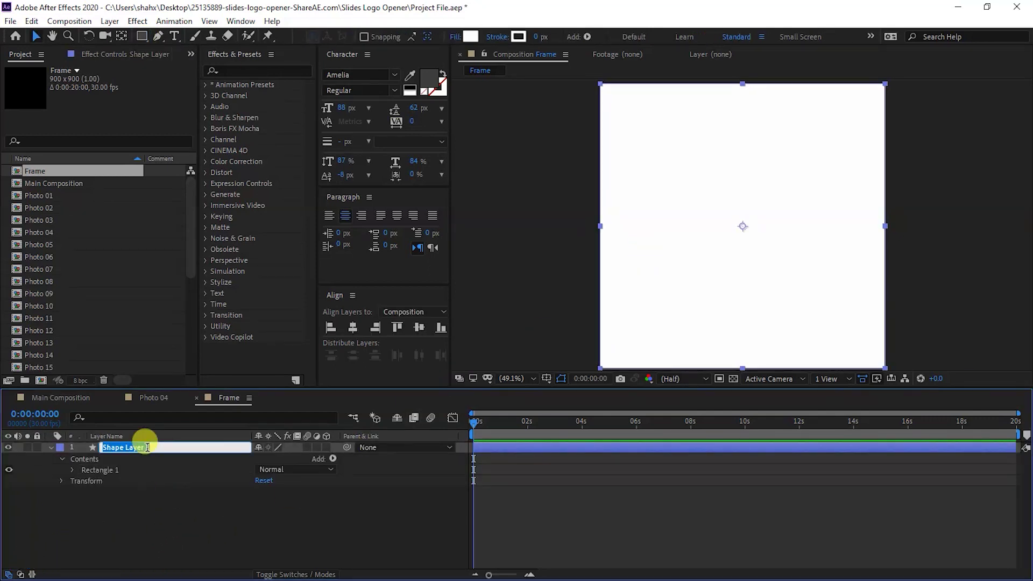
{"action": "type", "text": "Back"}
{"action": "left_click", "coordinate": [149, 454]}
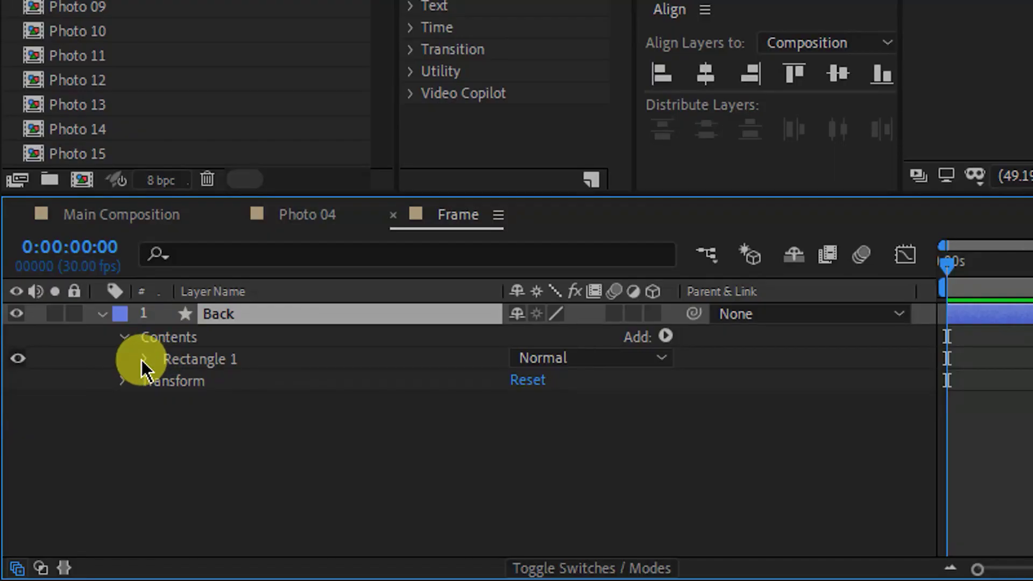
{"action": "left_click", "coordinate": [143, 359]}
{"action": "left_click", "coordinate": [168, 382]}
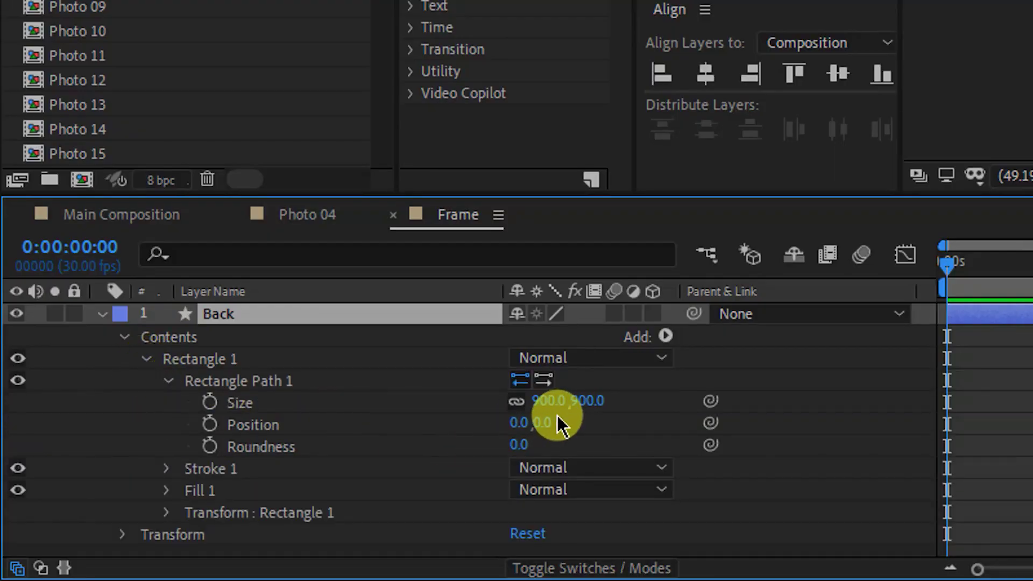
{"action": "left_click", "coordinate": [520, 445]}
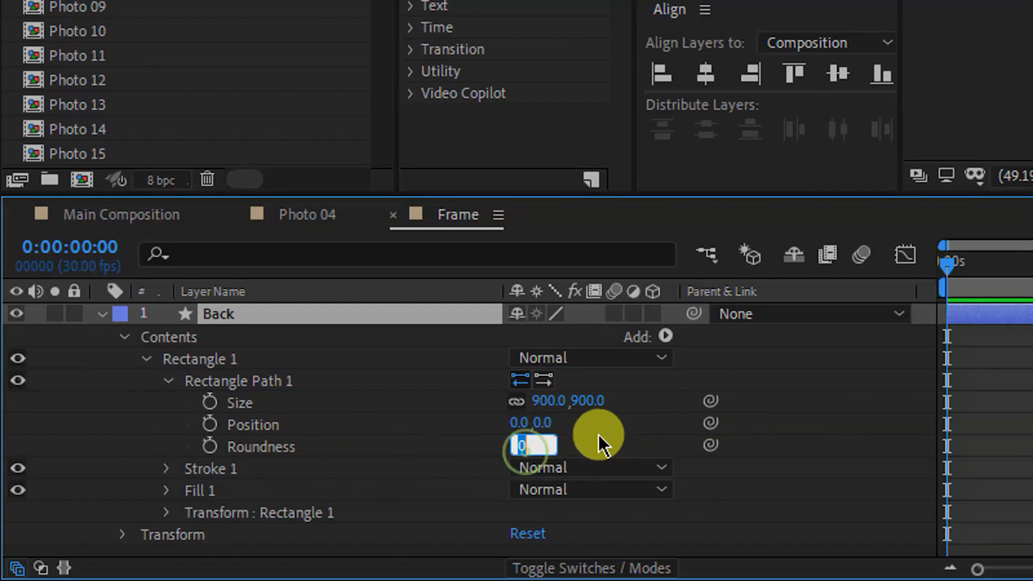
{"action": "type", "text": "40"}
{"action": "key", "text": "Return"}
Add Outer Glow, Inner Glow, and Bevel and Emboss layer styles to the Back layer.
{"action": "right_click", "coordinate": [307, 312]}
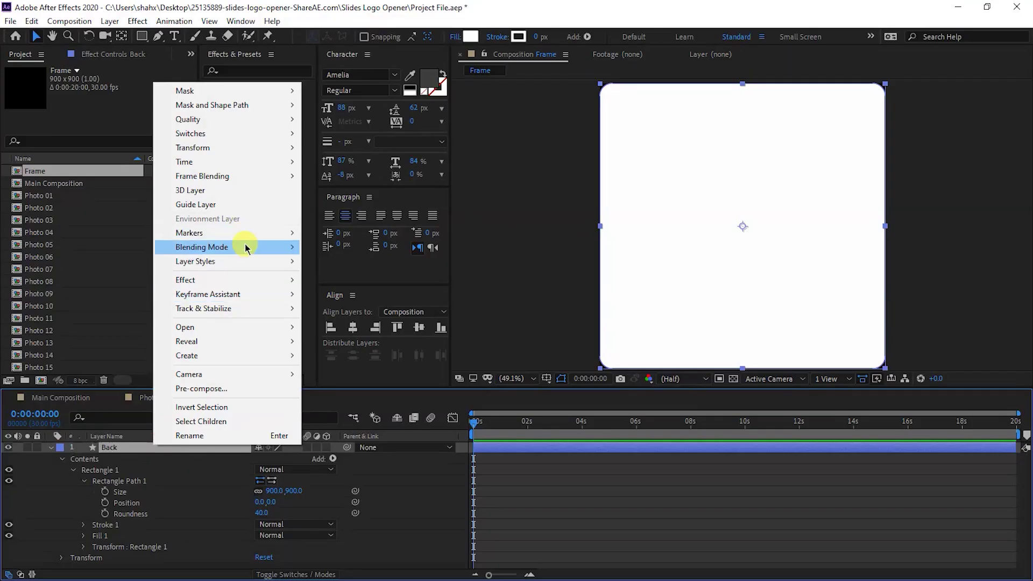
{"action": "mouse_move", "coordinate": [248, 261]}
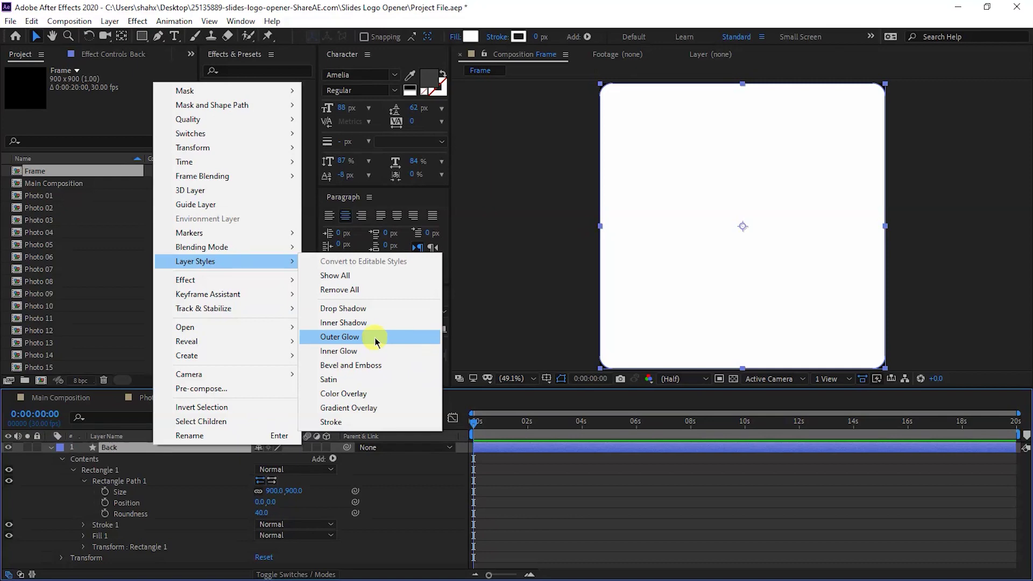
{"action": "left_click", "coordinate": [375, 341]}
{"action": "right_click", "coordinate": [196, 446]}
{"action": "mouse_move", "coordinate": [240, 267]}
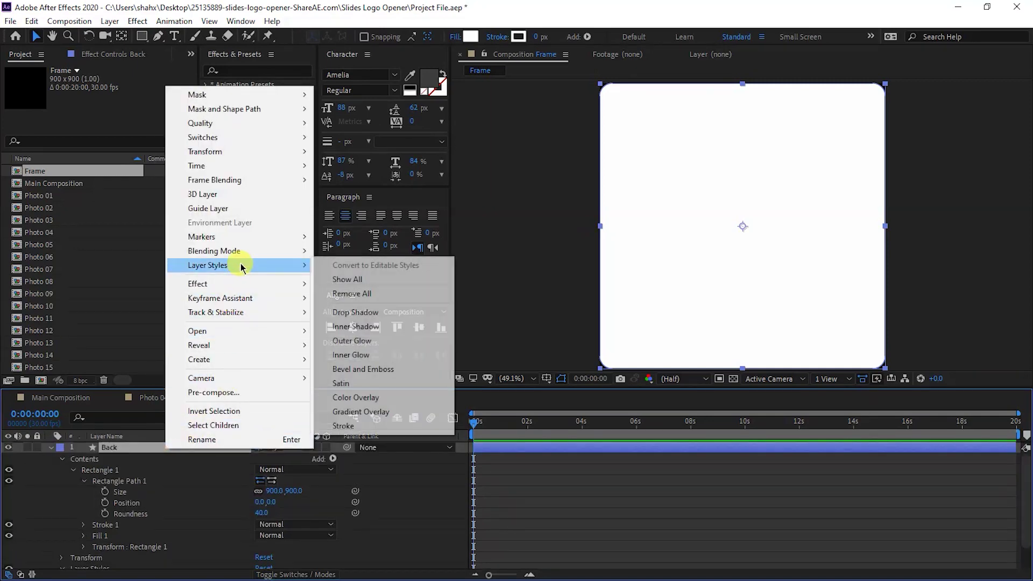
{"action": "left_click", "coordinate": [389, 355]}
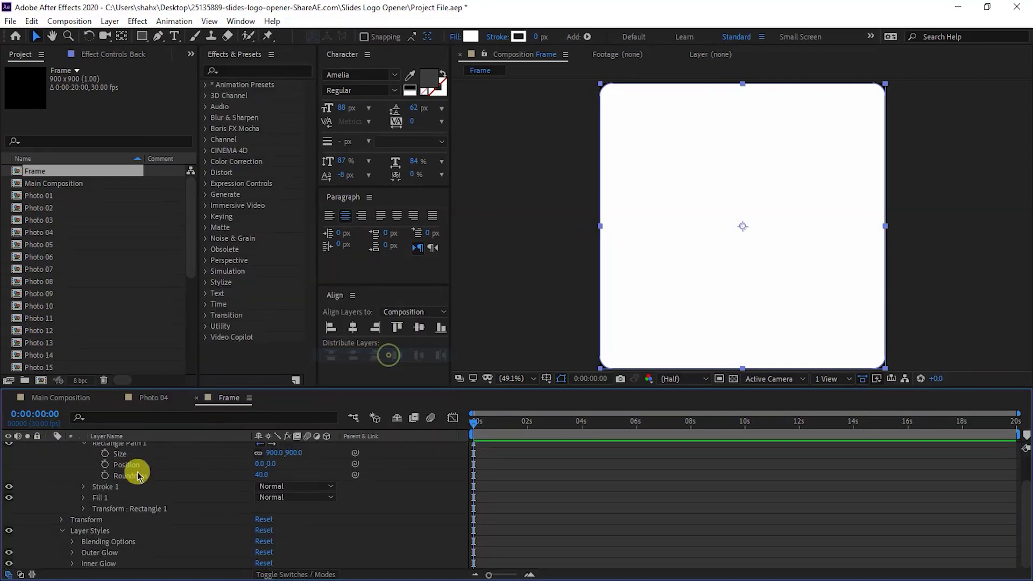
{"action": "scroll", "coordinate": [123, 468], "scroll_direction": "up", "scroll_amount": 1}
{"action": "right_click", "coordinate": [142, 448]}
{"action": "mouse_move", "coordinate": [231, 268]}
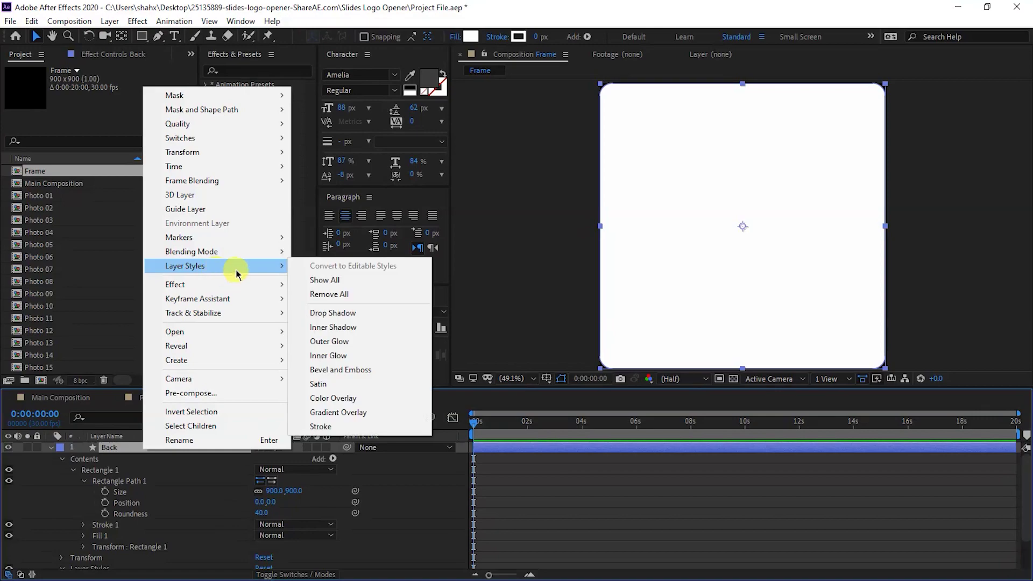
{"action": "left_click", "coordinate": [378, 376]}
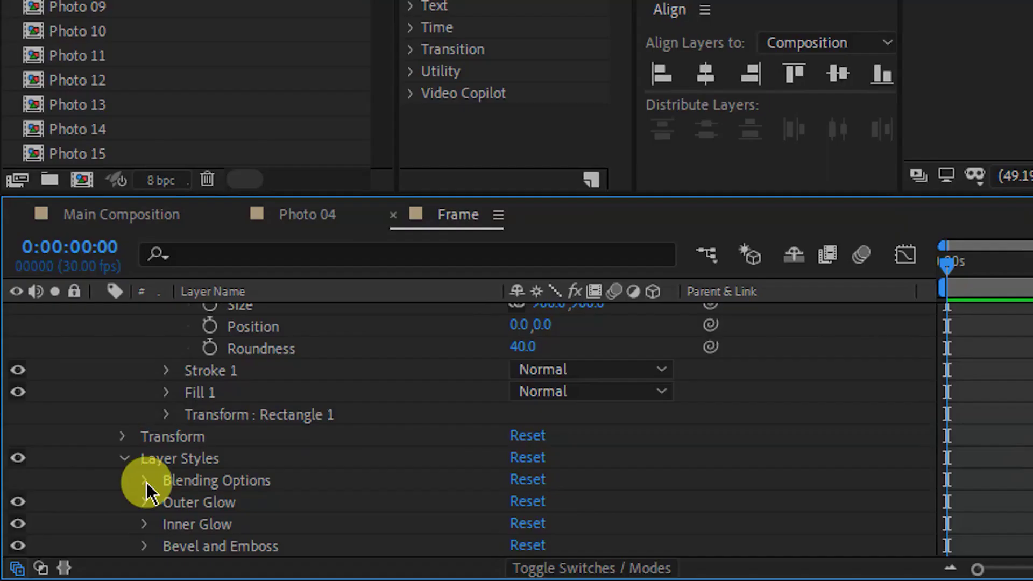
{"action": "left_click", "coordinate": [146, 480]}
{"action": "scroll", "coordinate": [318, 455], "scroll_direction": "down", "scroll_amount": 3}
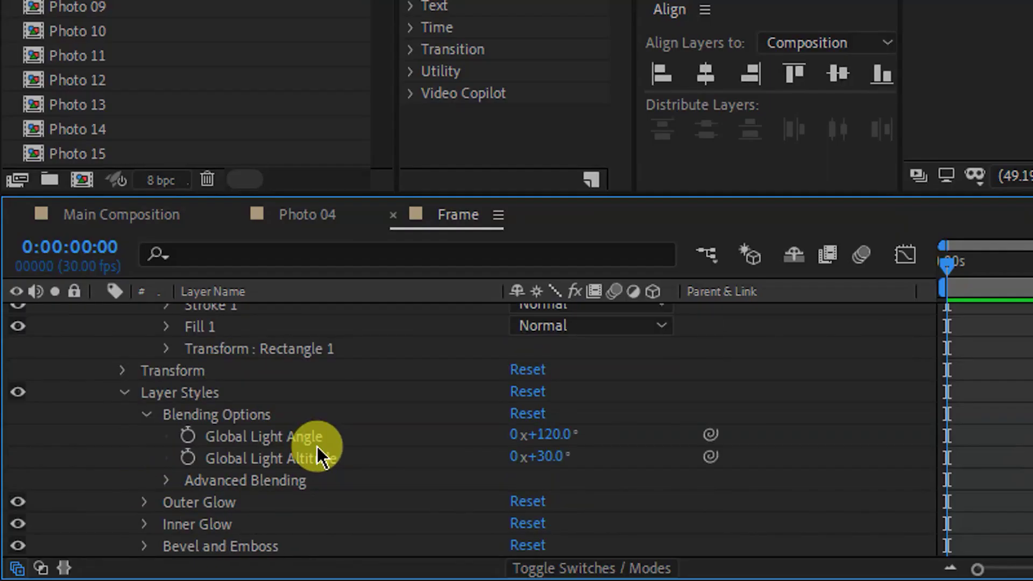
{"action": "scroll", "coordinate": [161, 490], "scroll_direction": "up", "scroll_amount": 3}
{"action": "left_click", "coordinate": [145, 480]}
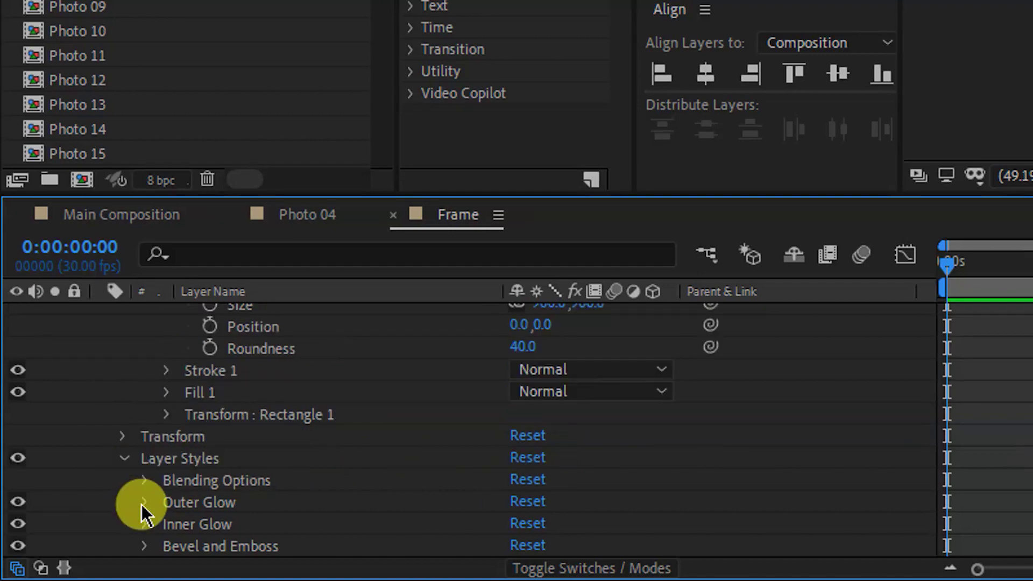
Set the Back layer's Outer Glow blend mode to Multiply and its opacity to 25%.
{"action": "left_click", "coordinate": [143, 505]}
{"action": "scroll", "coordinate": [296, 472], "scroll_direction": "down", "scroll_amount": 3}
{"action": "scroll", "coordinate": [334, 463], "scroll_direction": "up", "scroll_amount": 5}
{"action": "left_click", "coordinate": [591, 392]}
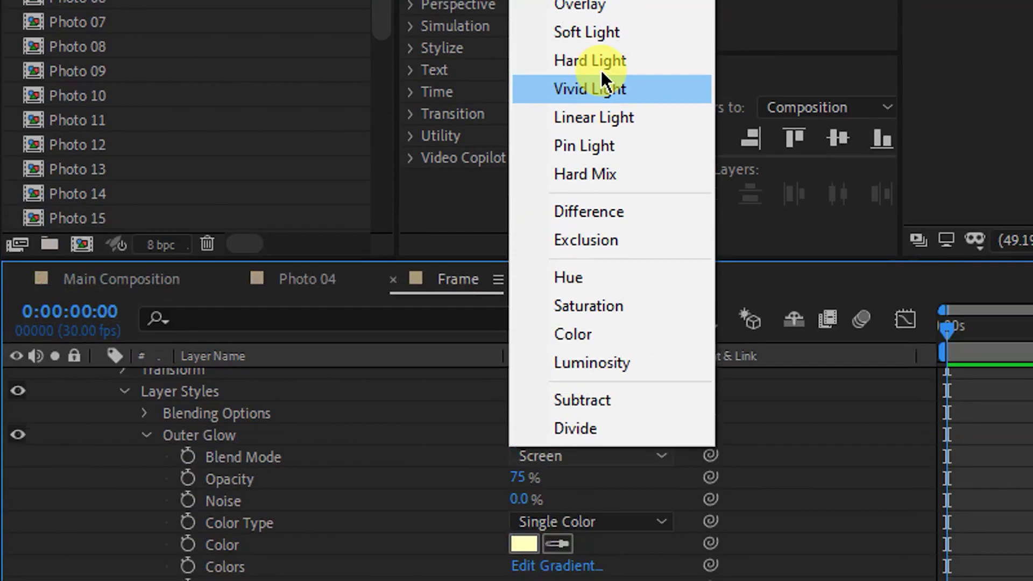
{"action": "left_click", "coordinate": [620, 126]}
{"action": "left_click", "coordinate": [518, 478]}
{"action": "type", "text": "2"}
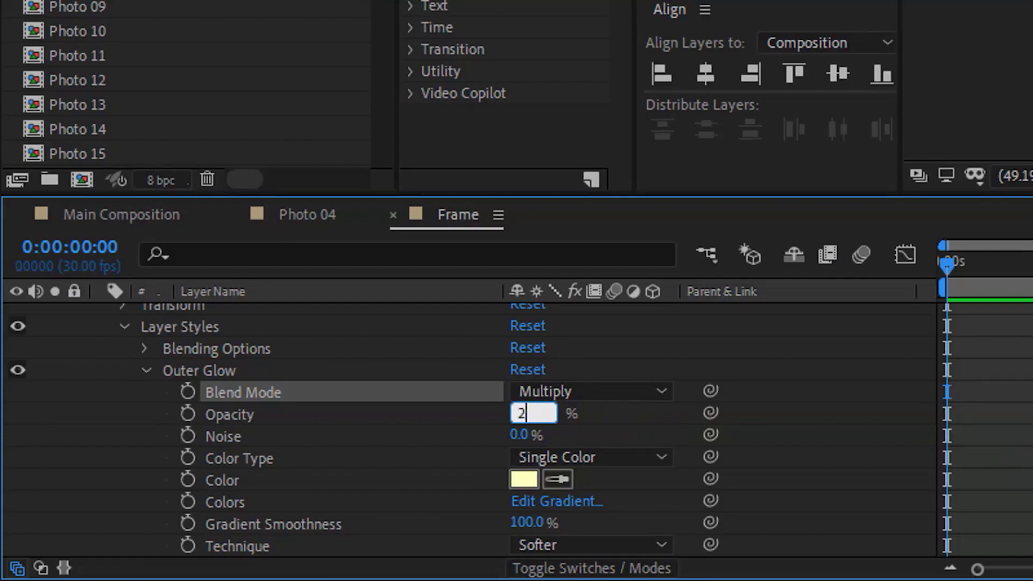
{"action": "type", "text": "5"}
{"action": "left_click", "coordinate": [609, 420]}
Set the Outer Glow color to 3E3E3E, its size to 10 and its range to 100%.
{"action": "left_click", "coordinate": [524, 479]}
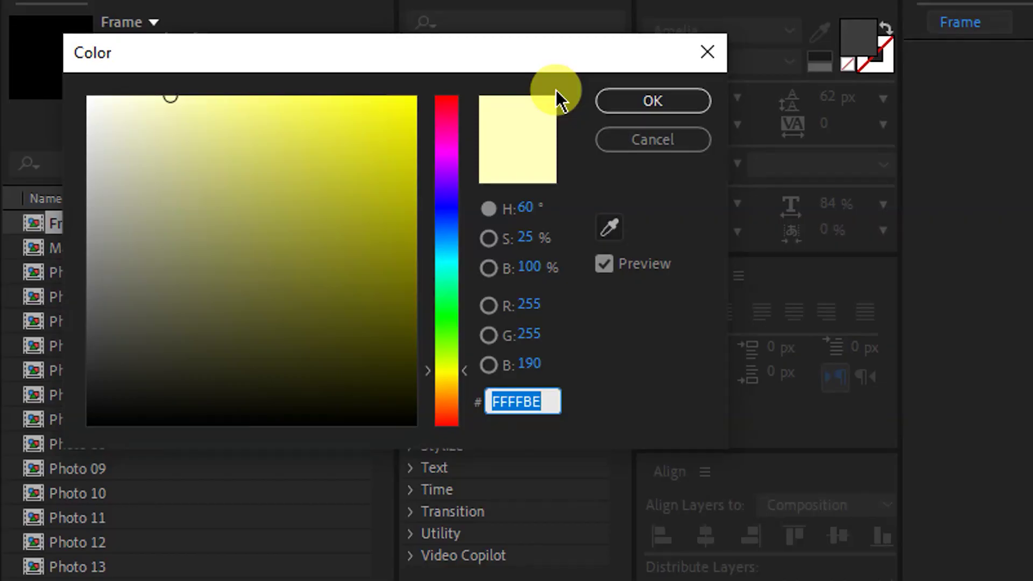
{"action": "type", "text": "3E3E3E"}
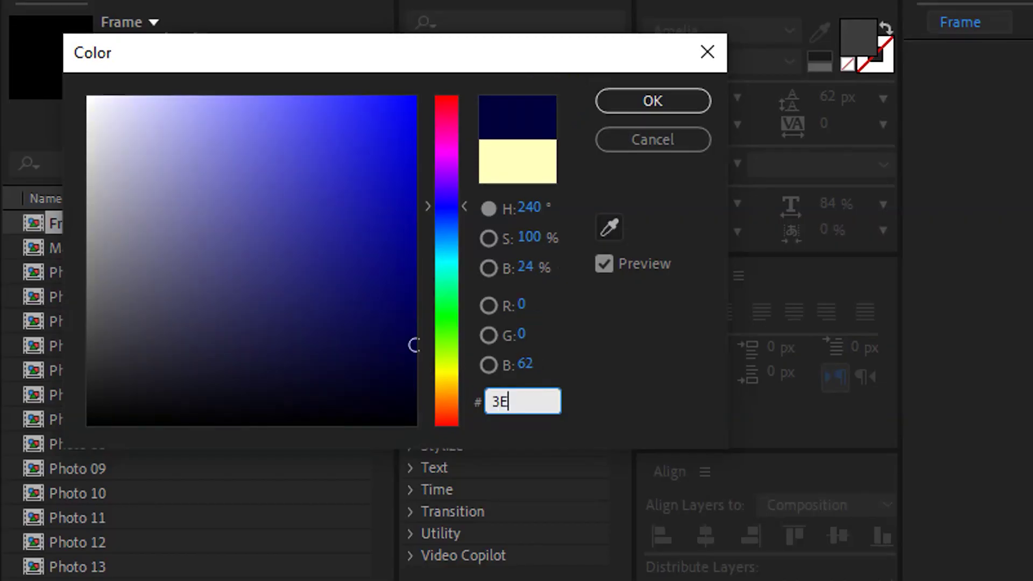
{"action": "left_click", "coordinate": [666, 101]}
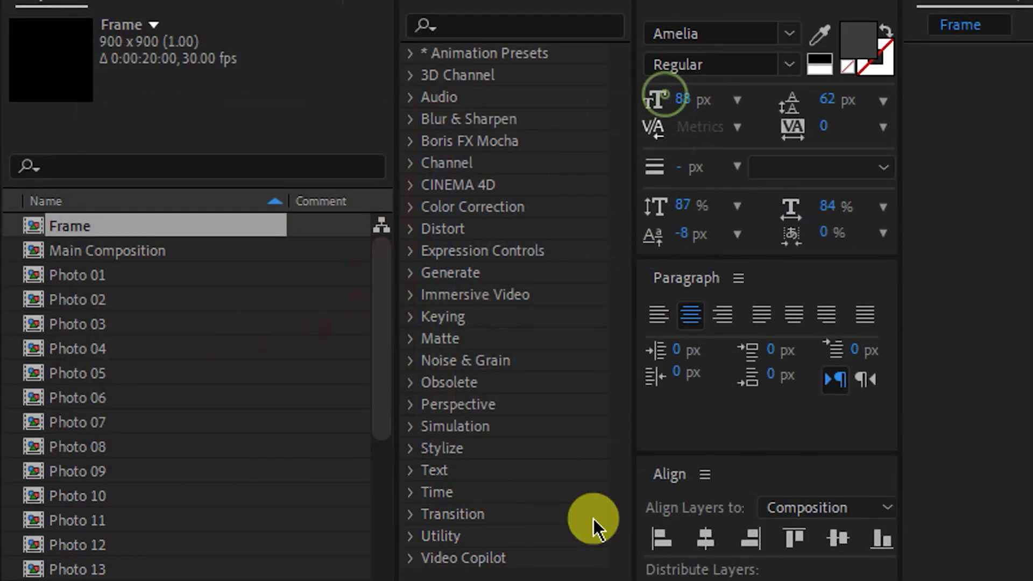
{"action": "left_click", "coordinate": [611, 462]}
{"action": "left_click", "coordinate": [529, 479]}
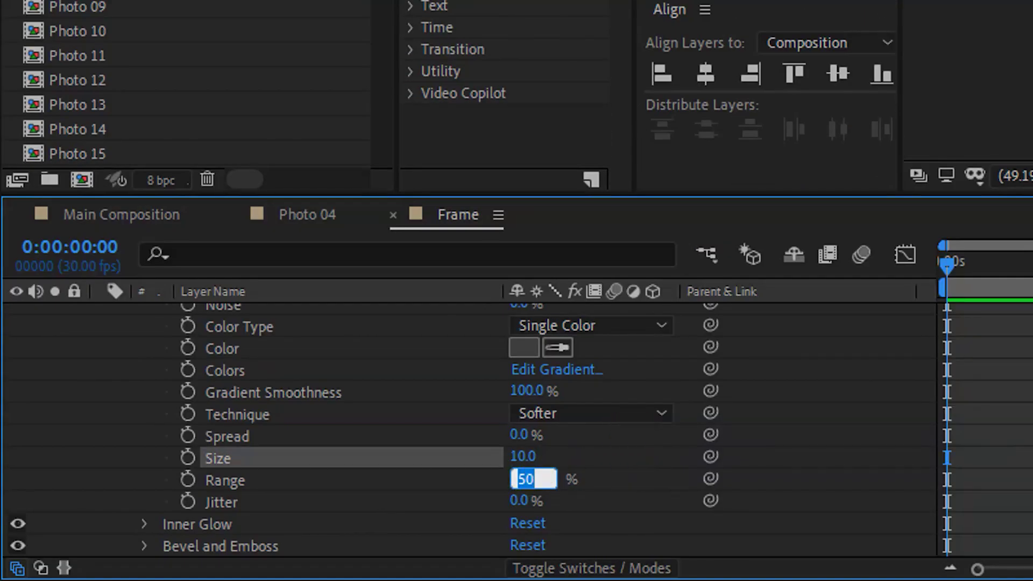
{"action": "type", "text": "100"}
{"action": "key", "text": "Return"}
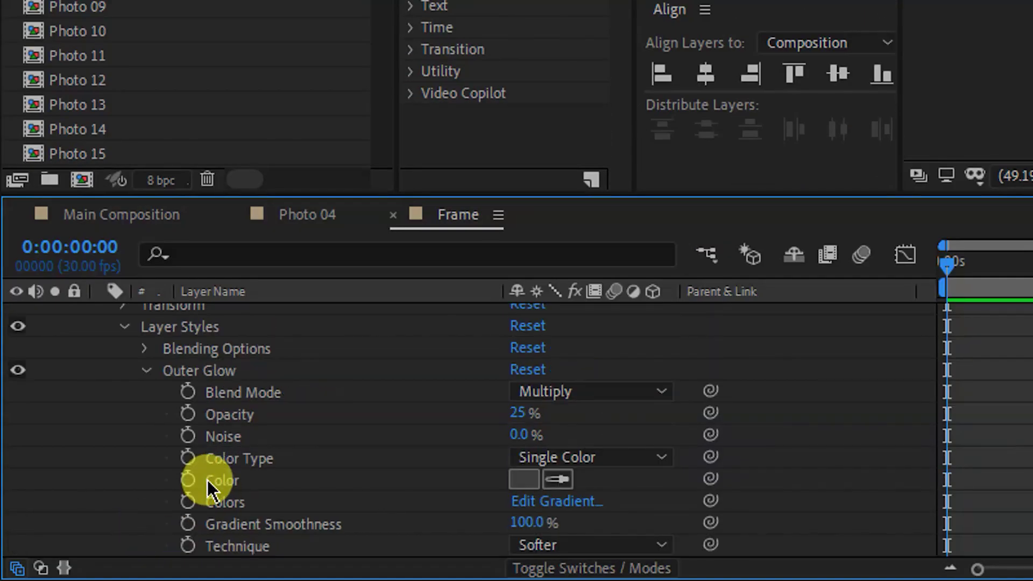
Set the Inner Glow to Multiply at 50% opacity with a dark color, and open the Bevel and Emboss Soften value for editing.
{"action": "left_click", "coordinate": [144, 524]}
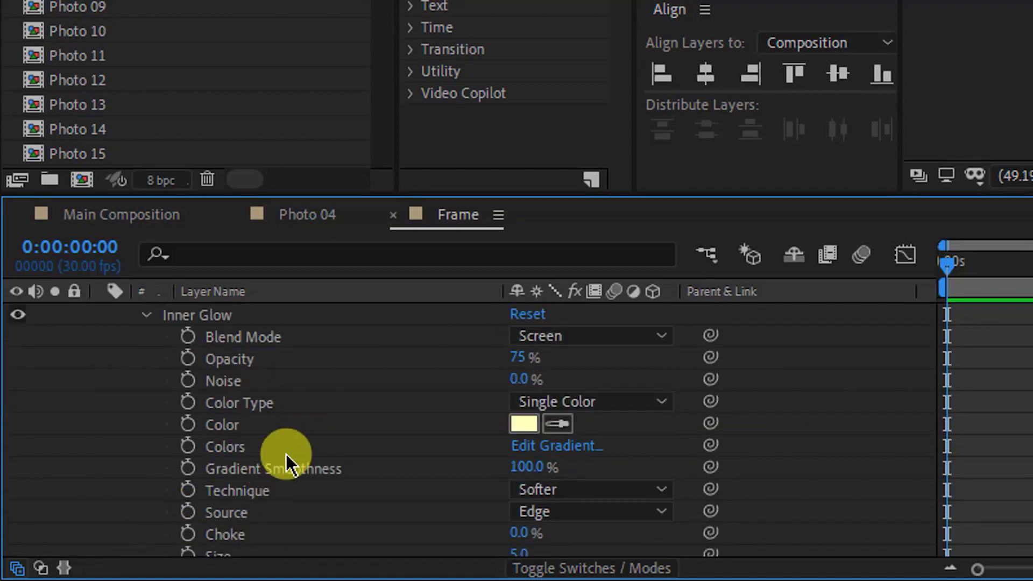
{"action": "left_click", "coordinate": [526, 336]}
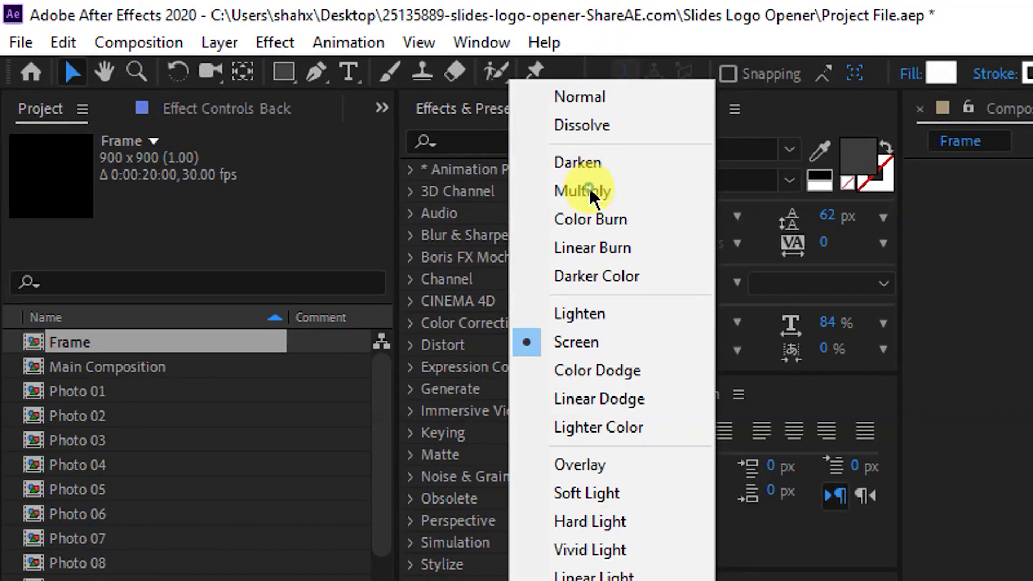
{"action": "left_click", "coordinate": [590, 193]}
{"action": "left_click", "coordinate": [518, 357]}
{"action": "type", "text": "50"}
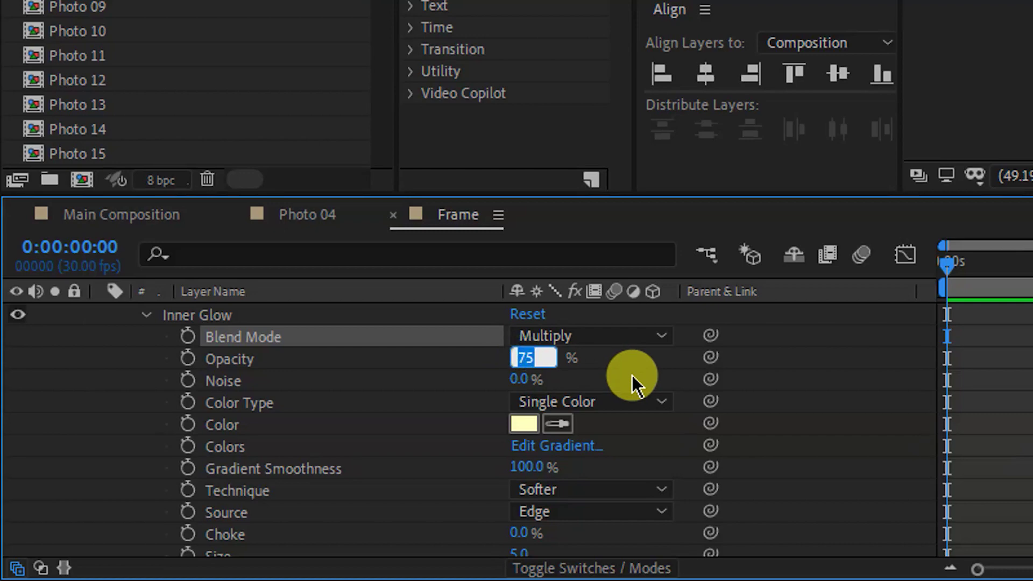
{"action": "left_click", "coordinate": [633, 378]}
{"action": "left_click", "coordinate": [524, 424]}
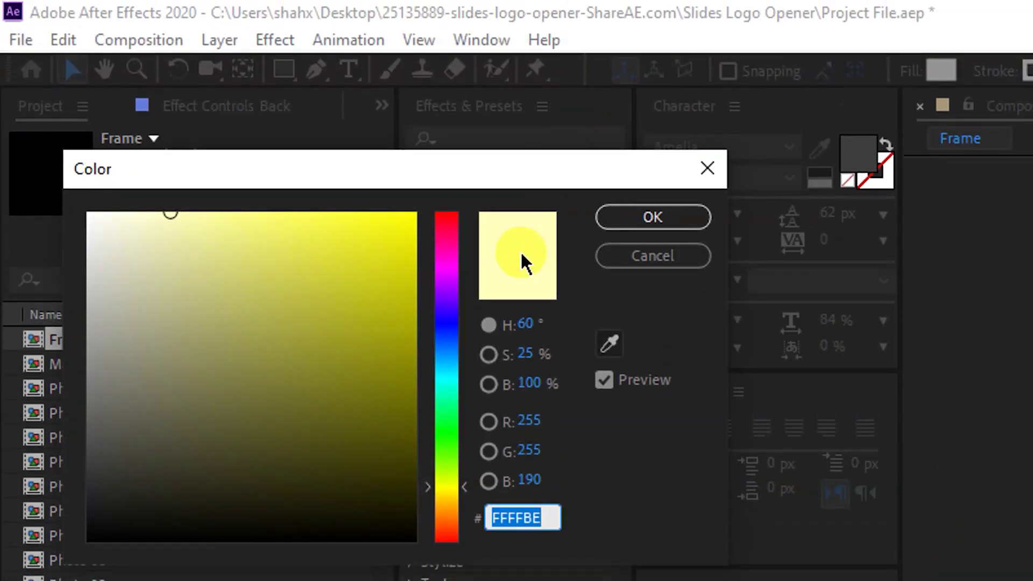
{"action": "type", "text": "3E"}
{"action": "key", "text": "Return"}
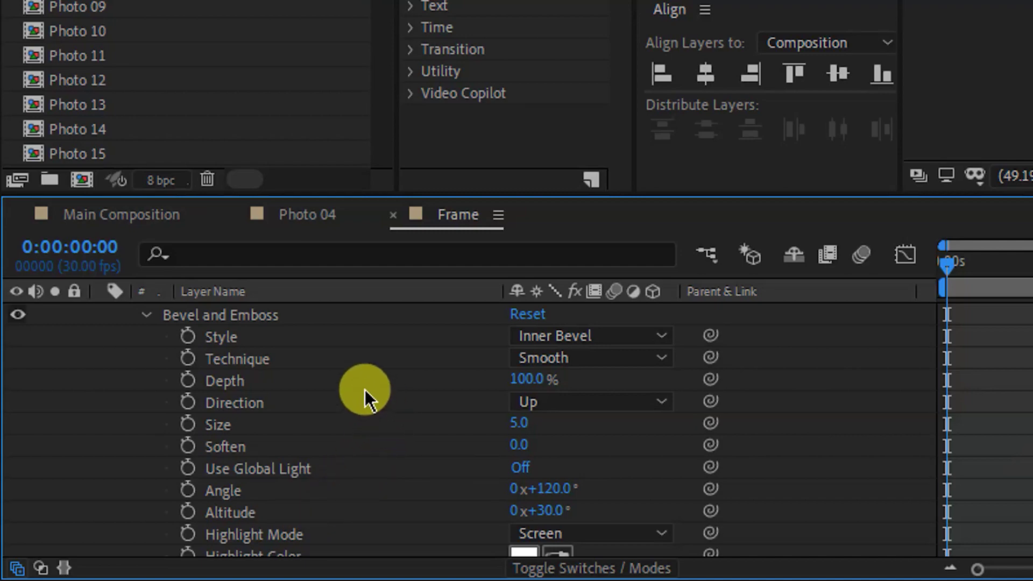
{"action": "left_click", "coordinate": [518, 444]}
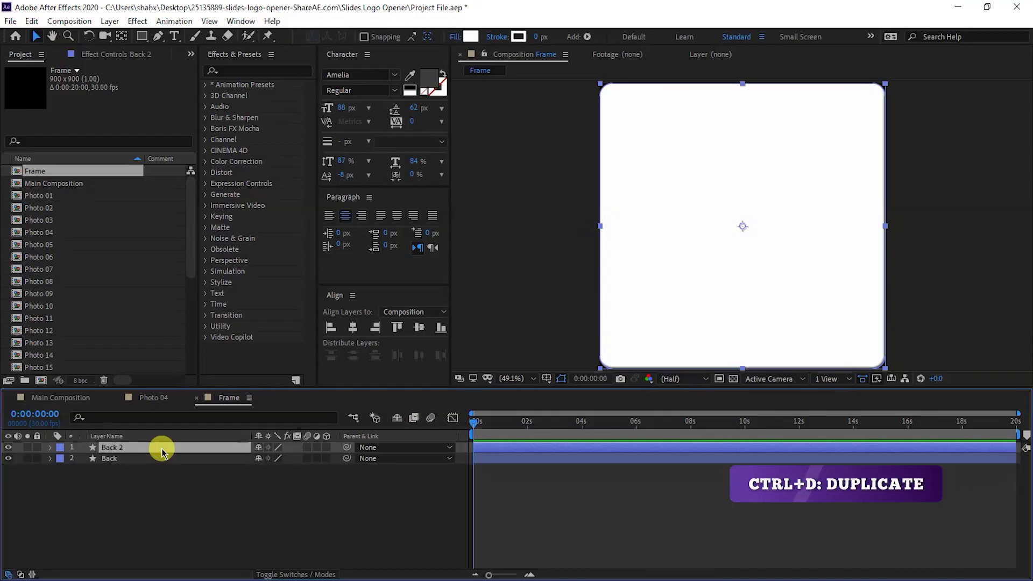
Rename the duplicate of the Back layer as Mask.
{"action": "key", "text": "Return"}
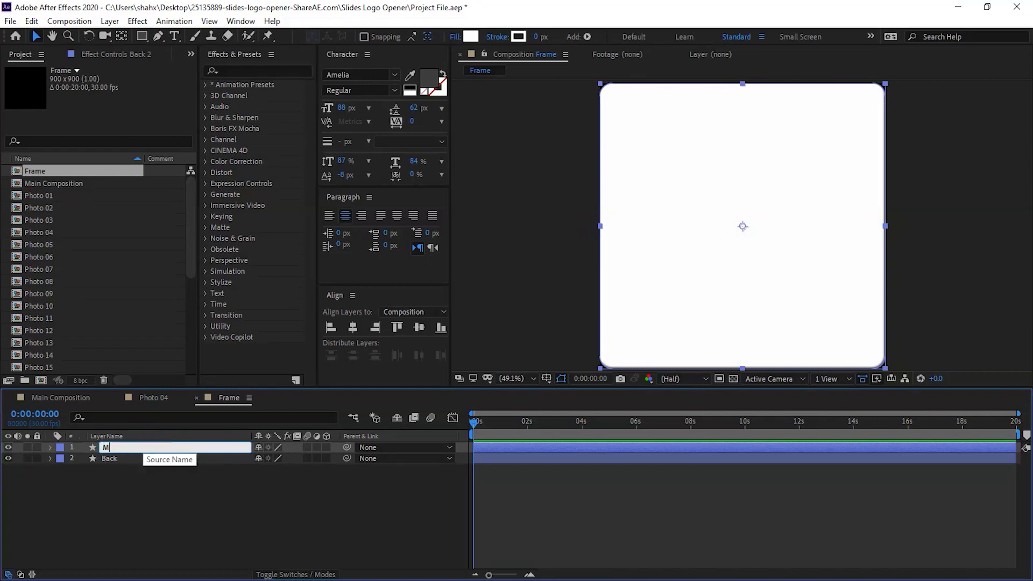
{"action": "type", "text": "Mask"}
{"action": "key", "text": "Return"}
Unlink the size proportions of the Mask layer's rectangle path and set its size to 700 x 500.
{"action": "left_click", "coordinate": [50, 447]}
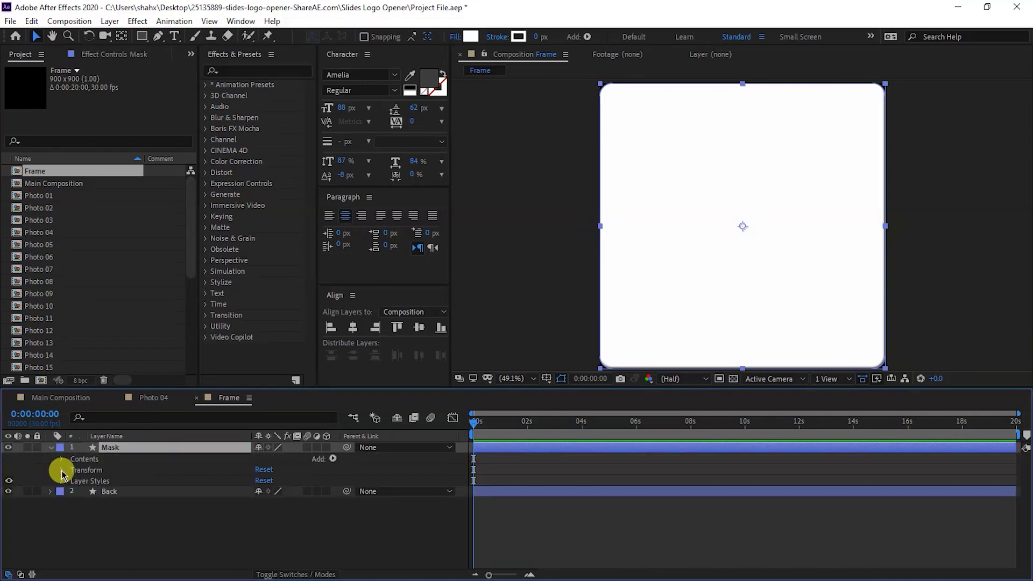
{"action": "left_click", "coordinate": [61, 460]}
{"action": "left_click", "coordinate": [67, 470]}
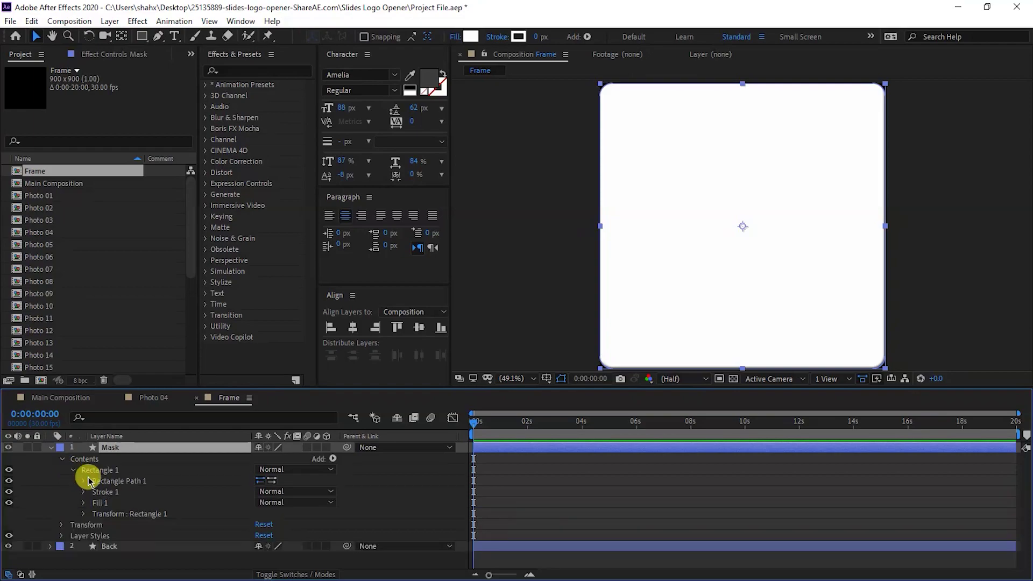
{"action": "left_click", "coordinate": [83, 481]}
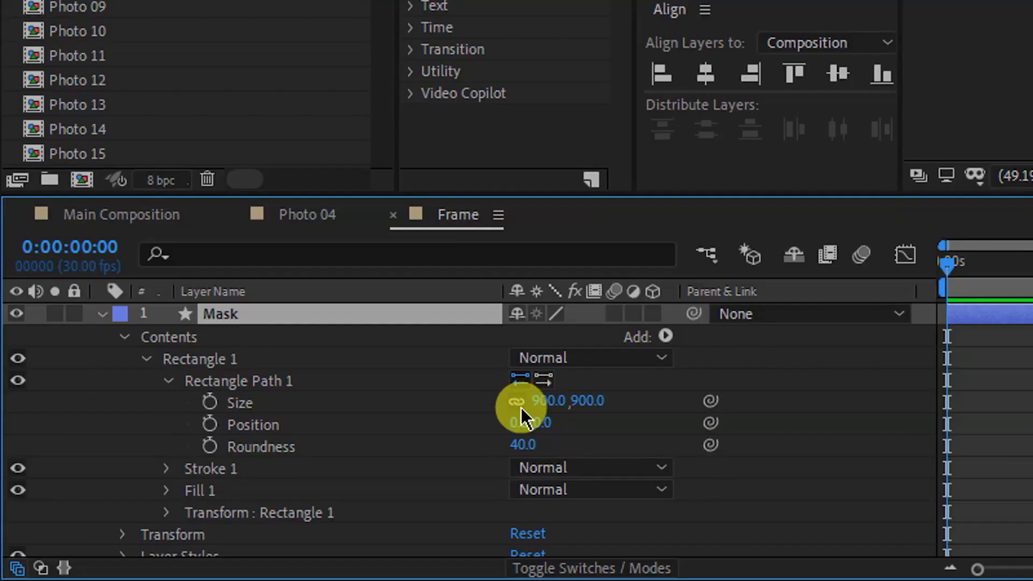
{"action": "left_click", "coordinate": [516, 402]}
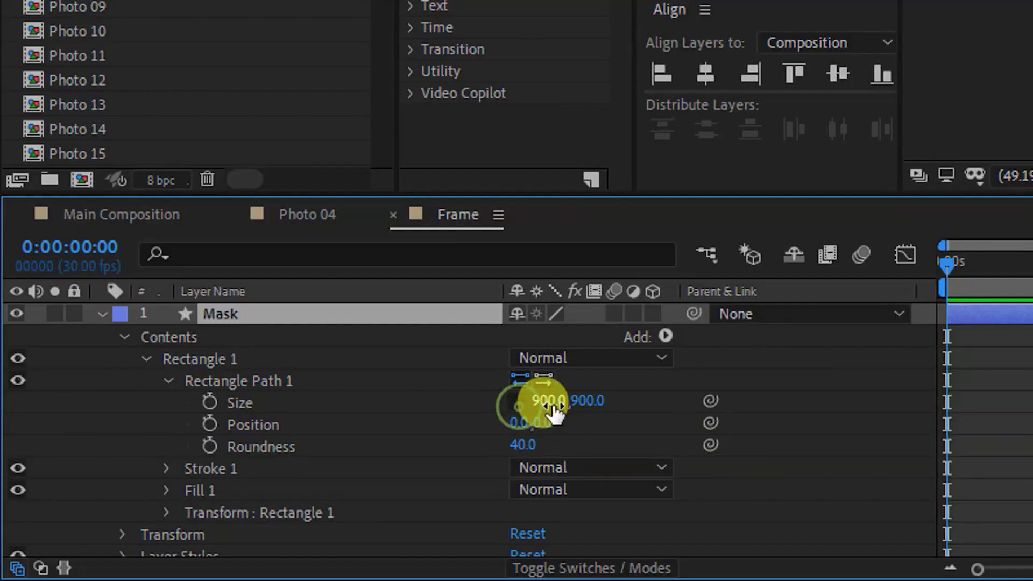
{"action": "left_click", "coordinate": [550, 401]}
{"action": "type", "text": "7"}
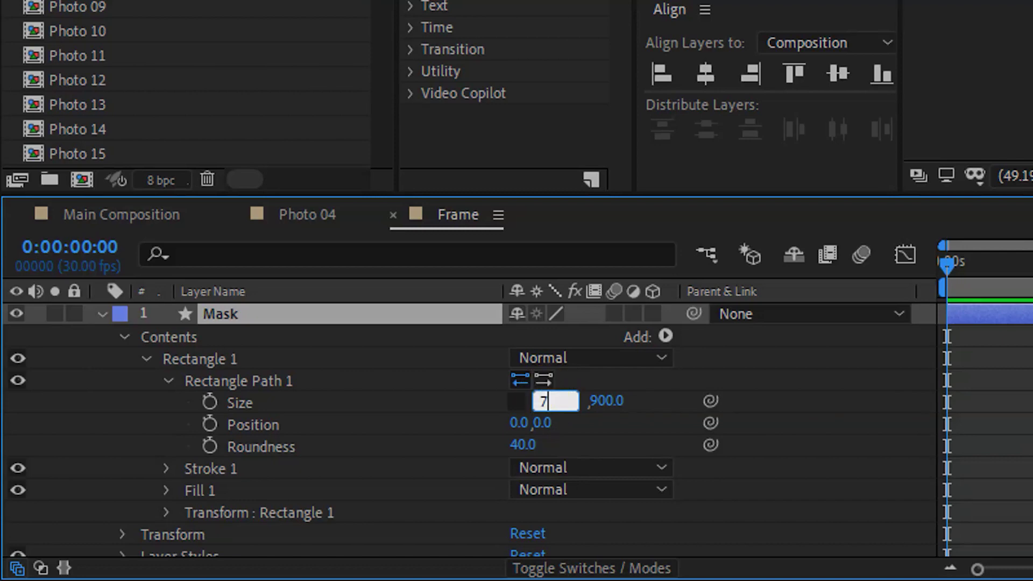
{"action": "type", "text": "00"}
{"action": "key", "text": "Tab"}
{"action": "type", "text": "500"}
{"action": "key", "text": "Return"}
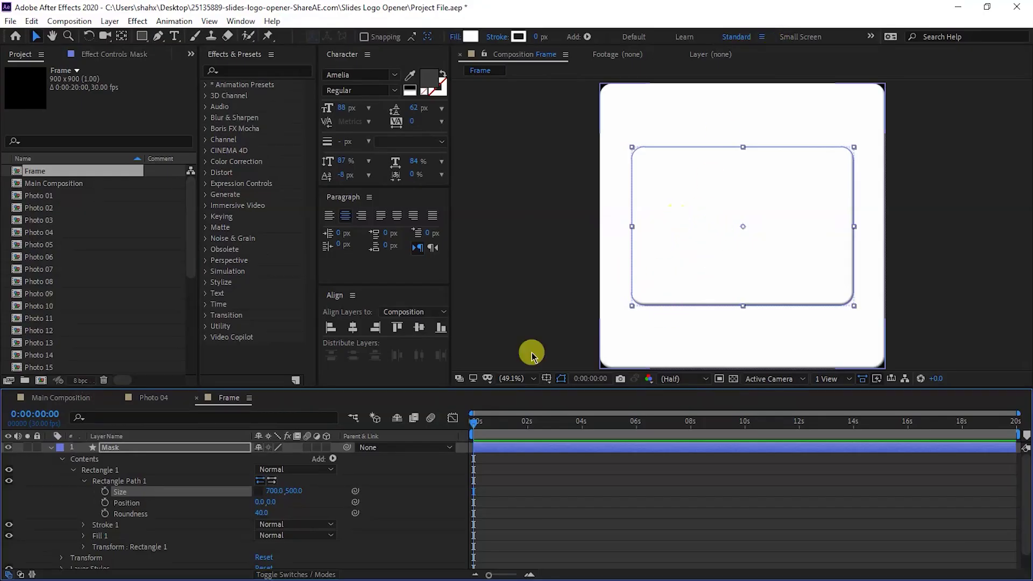
Delete the Inner Glow and Bevel and Emboss styles from the Mask layer and collapse its properties.
{"action": "scroll", "coordinate": [67, 557], "scroll_direction": "down", "scroll_amount": 1}
{"action": "left_click", "coordinate": [64, 552]}
{"action": "scroll", "coordinate": [66, 556], "scroll_direction": "down", "scroll_amount": 3}
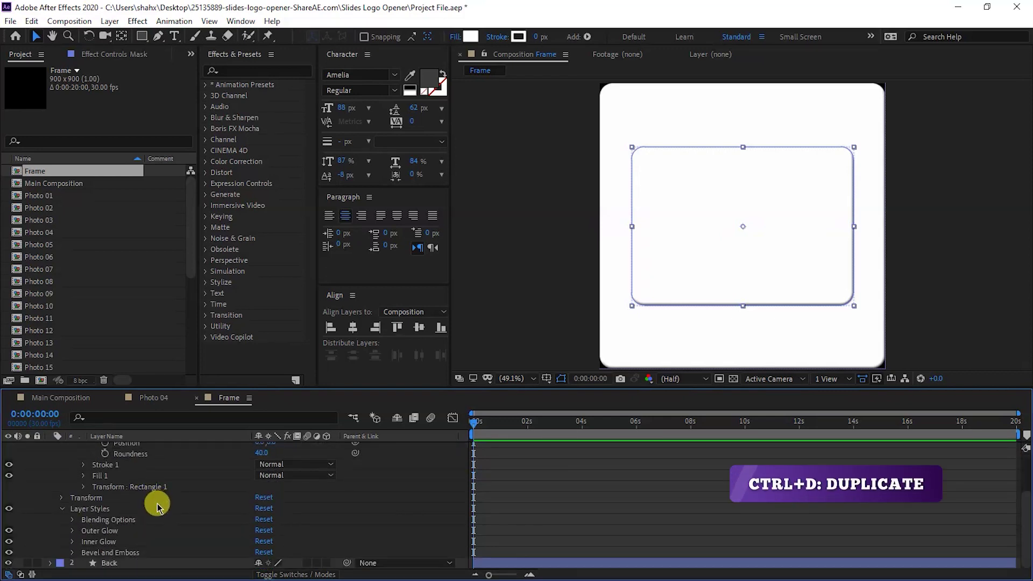
{"action": "left_click", "coordinate": [106, 544]}
{"action": "left_click", "coordinate": [116, 554], "text": "shift"}
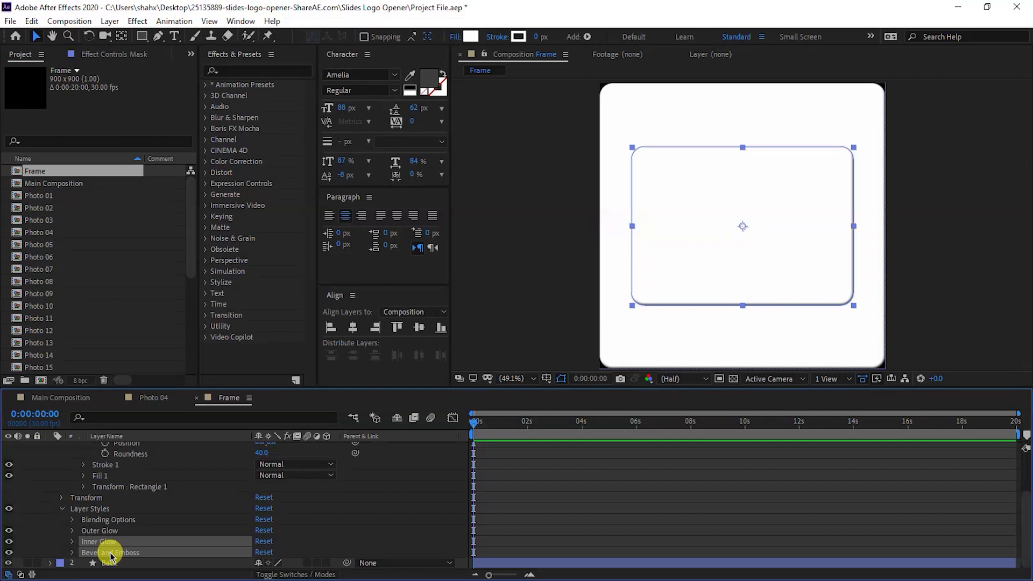
{"action": "key", "text": "Delete"}
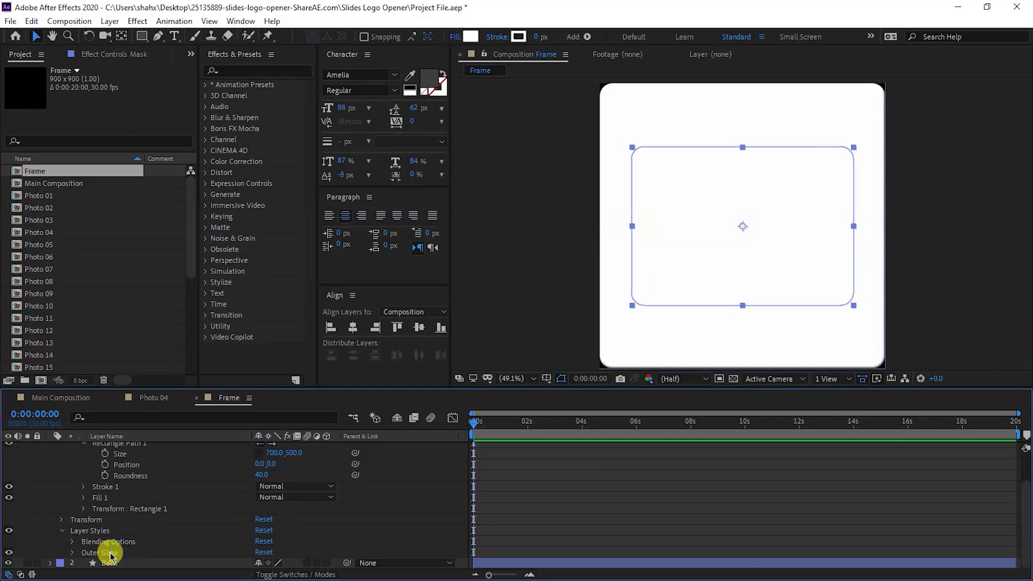
{"action": "scroll", "coordinate": [85, 505], "scroll_direction": "up", "scroll_amount": 2}
{"action": "left_click", "coordinate": [56, 461]}
Set the Back layer's track matte to Alpha Inverted Matte "Mask" to cut the rounded opening out of the frame.
{"action": "left_click", "coordinate": [179, 457]}
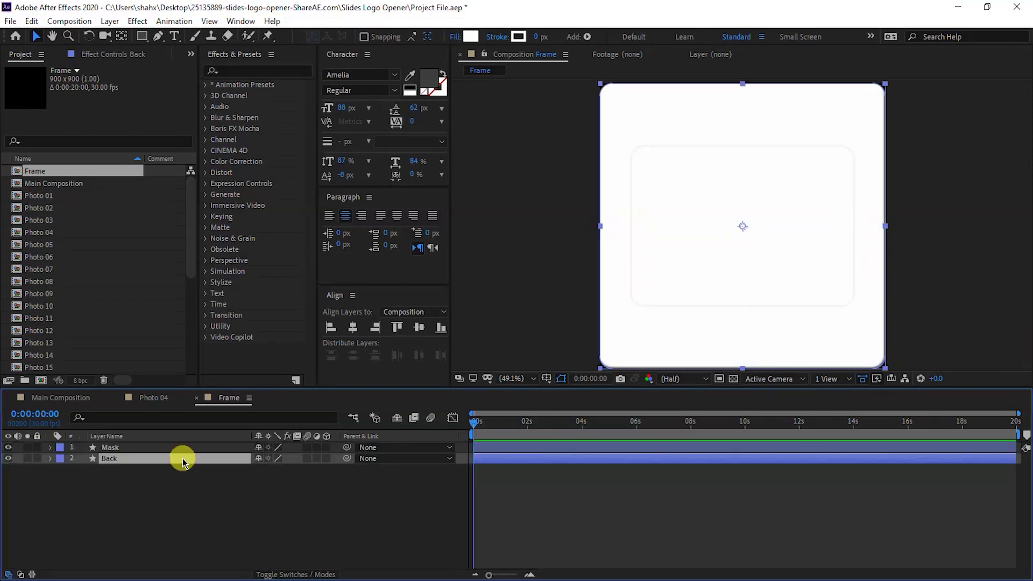
{"action": "key", "text": "F4"}
{"action": "left_click", "coordinate": [332, 457]}
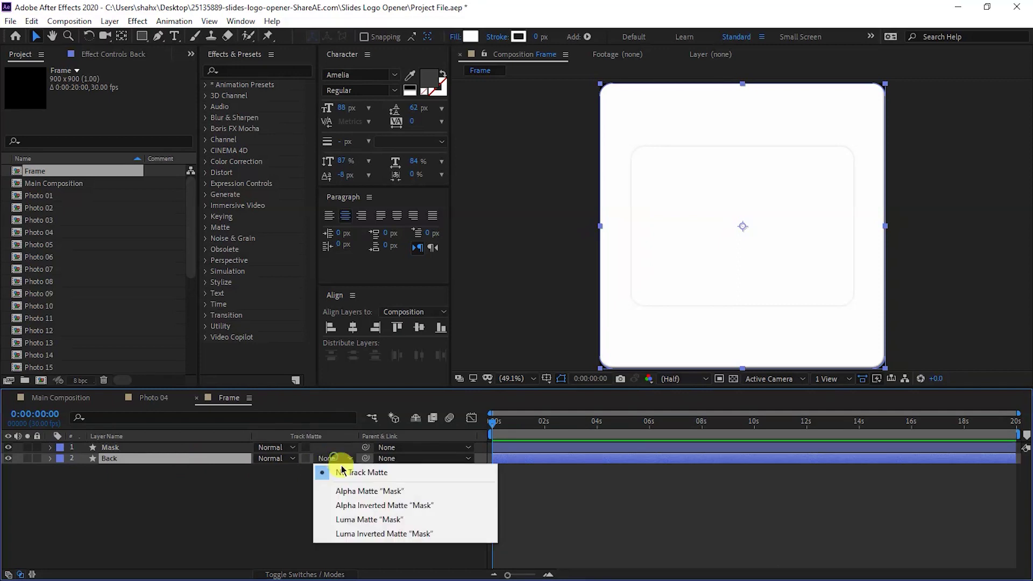
{"action": "left_click", "coordinate": [359, 507]}
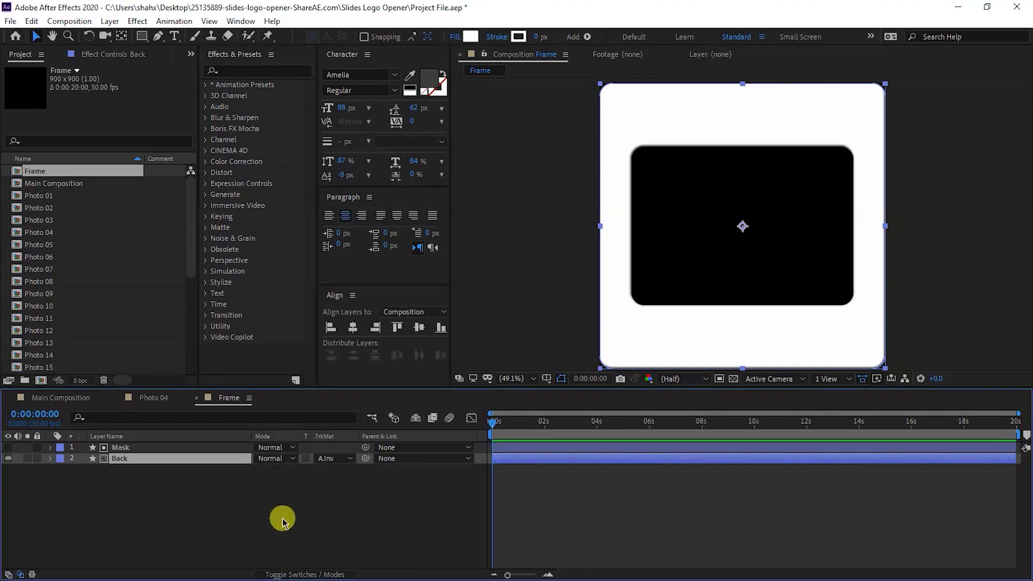
{"action": "key", "text": "F4"}
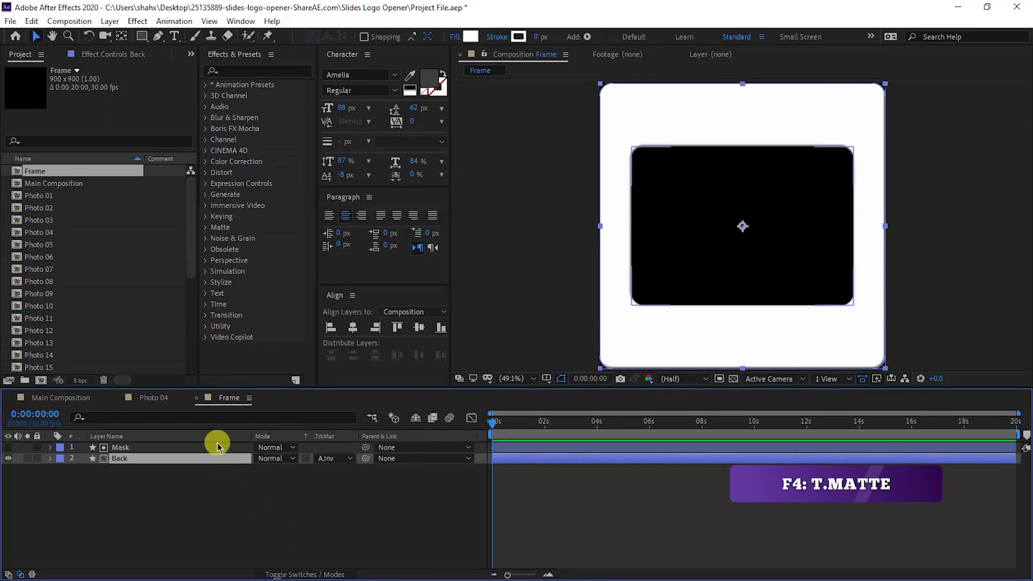
Check the frame's cut-out opening against the transparency grid.
{"action": "right_click", "coordinate": [215, 438]}
{"action": "mouse_move", "coordinate": [271, 479]}
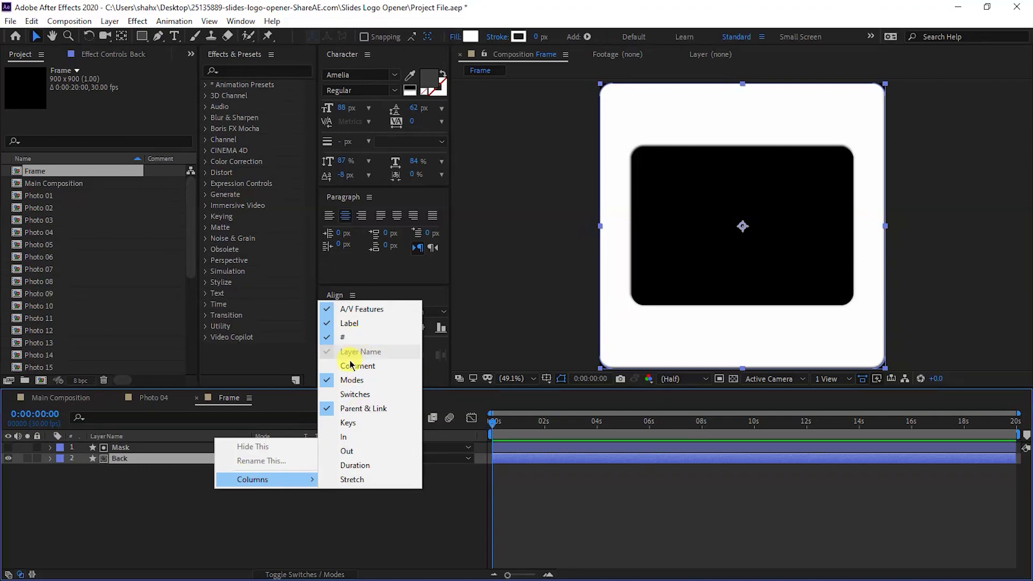
{"action": "left_click", "coordinate": [364, 541]}
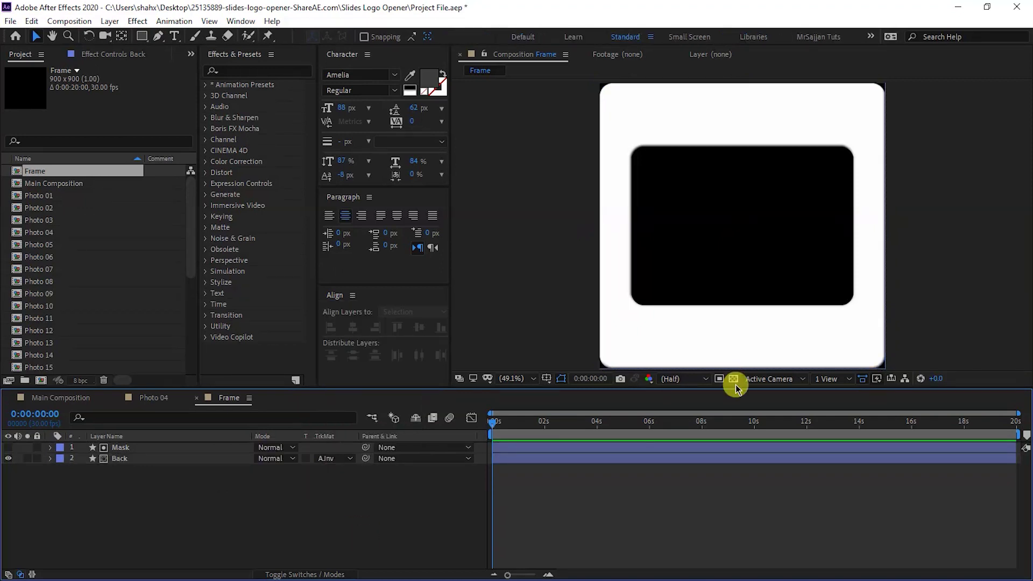
{"action": "left_click", "coordinate": [733, 380]}
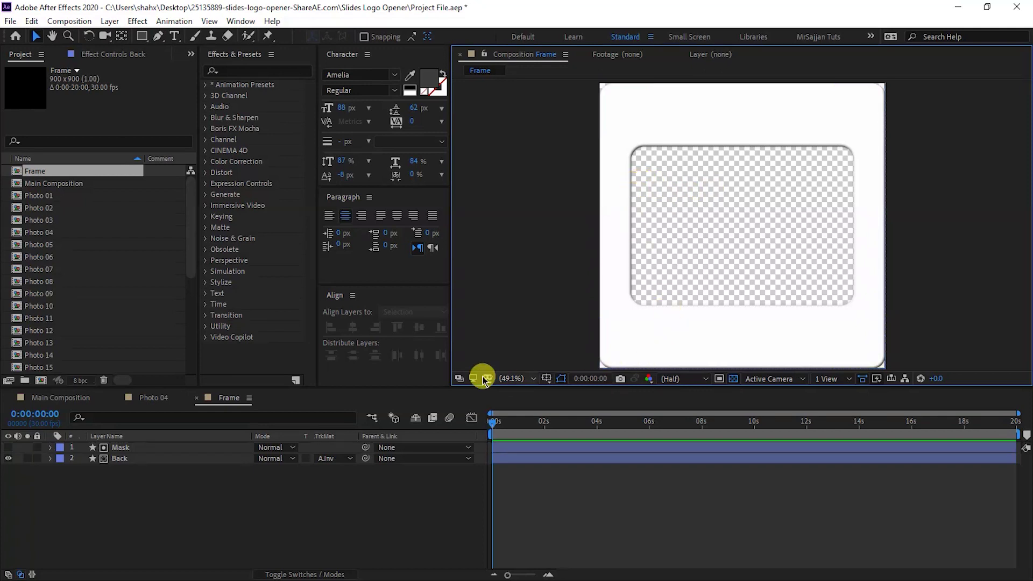
{"action": "left_click", "coordinate": [733, 378]}
Show the rulers and place vertical guides on the opening's side edges and horizontal guides about 100 px inside the frame's upper and lower edges.
{"action": "key", "text": "ctrl+r"}
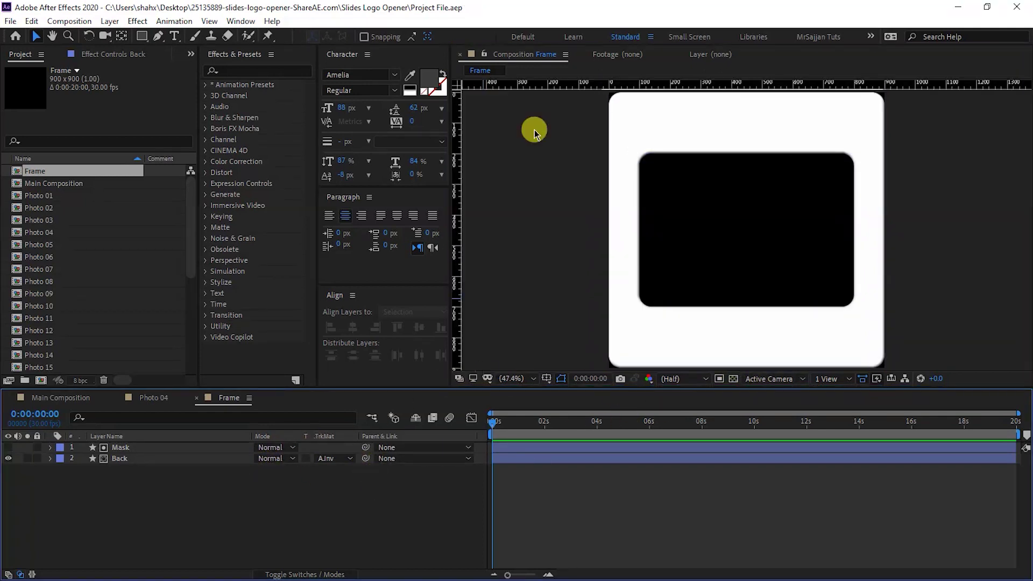
{"action": "left_click_drag", "start_coordinate": [456, 172], "coordinate": [638, 198]}
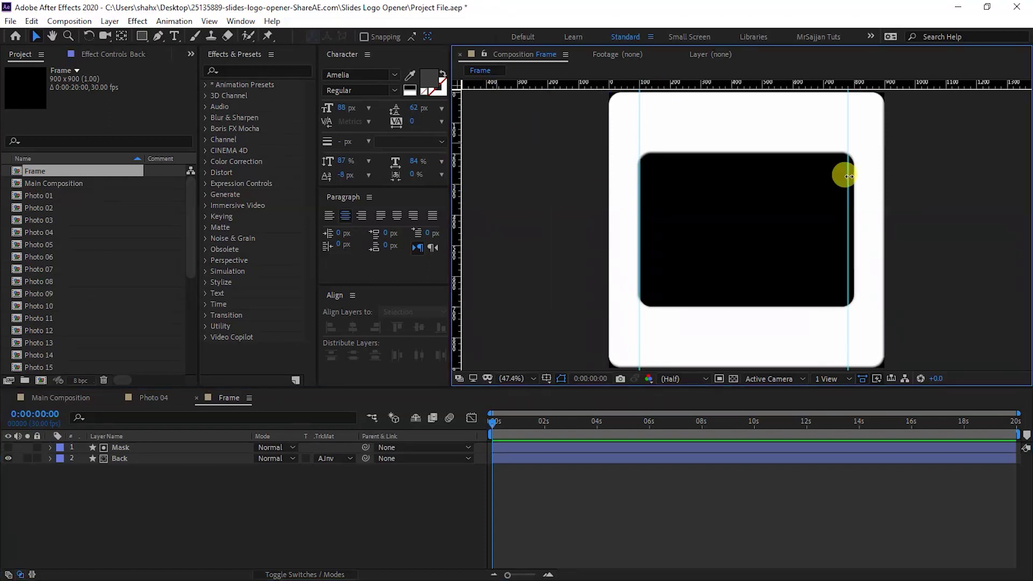
{"action": "left_click_drag", "start_coordinate": [847, 173], "coordinate": [855, 178]}
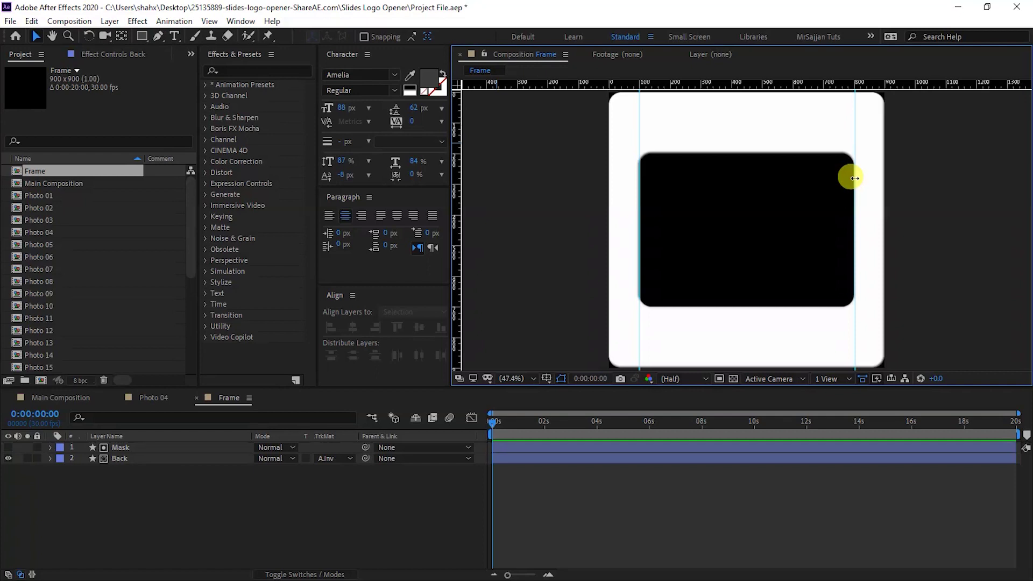
{"action": "left_click_drag", "start_coordinate": [751, 84], "coordinate": [748, 121]}
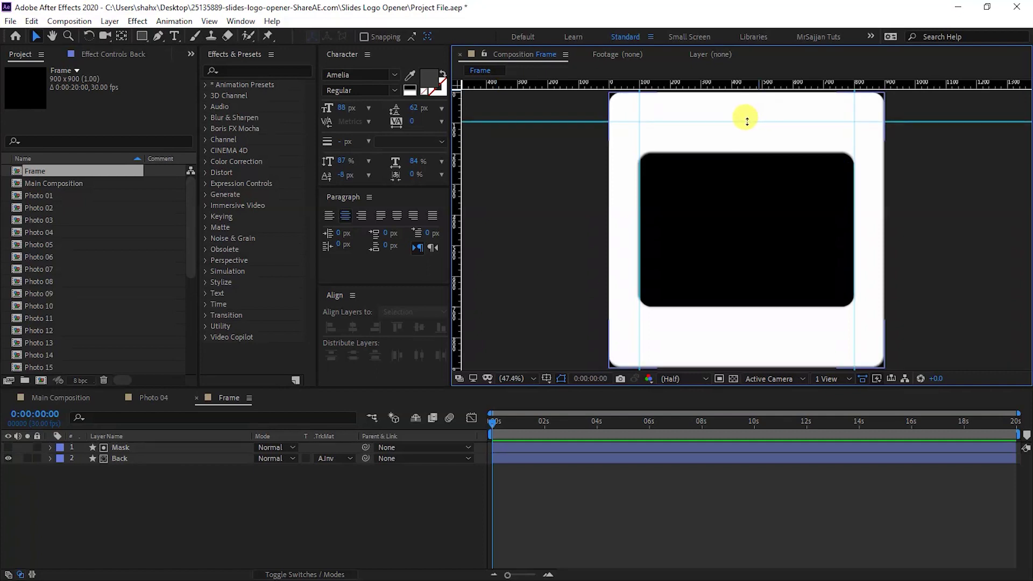
{"action": "left_click_drag", "start_coordinate": [745, 85], "coordinate": [692, 339]}
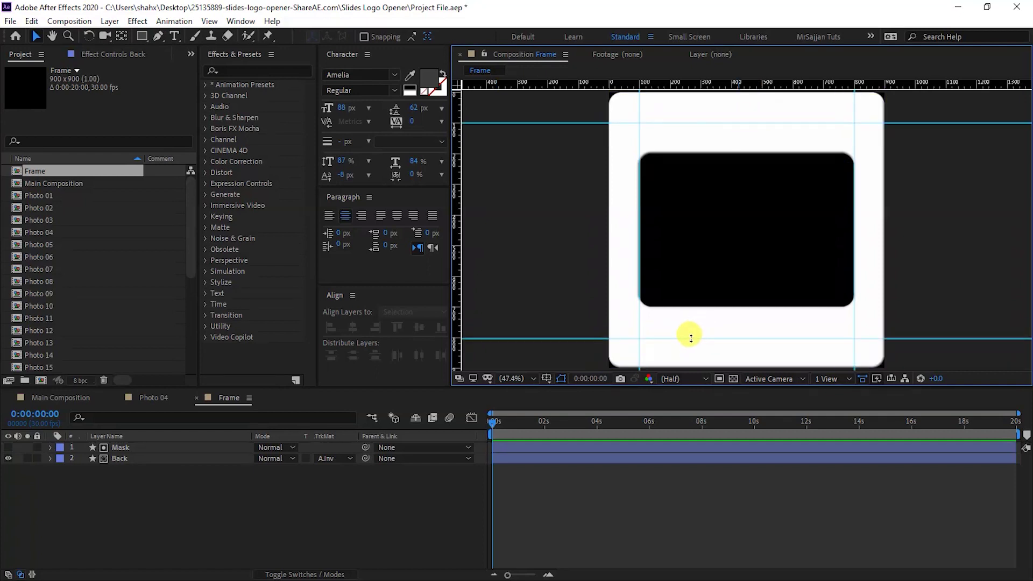
Draw a small light-grey circle with the Ellipse tool, centred on the upper-left guide intersection of the frame.
{"action": "left_click_drag", "start_coordinate": [142, 36], "coordinate": [185, 65]}
{"action": "left_click", "coordinate": [368, 36]}
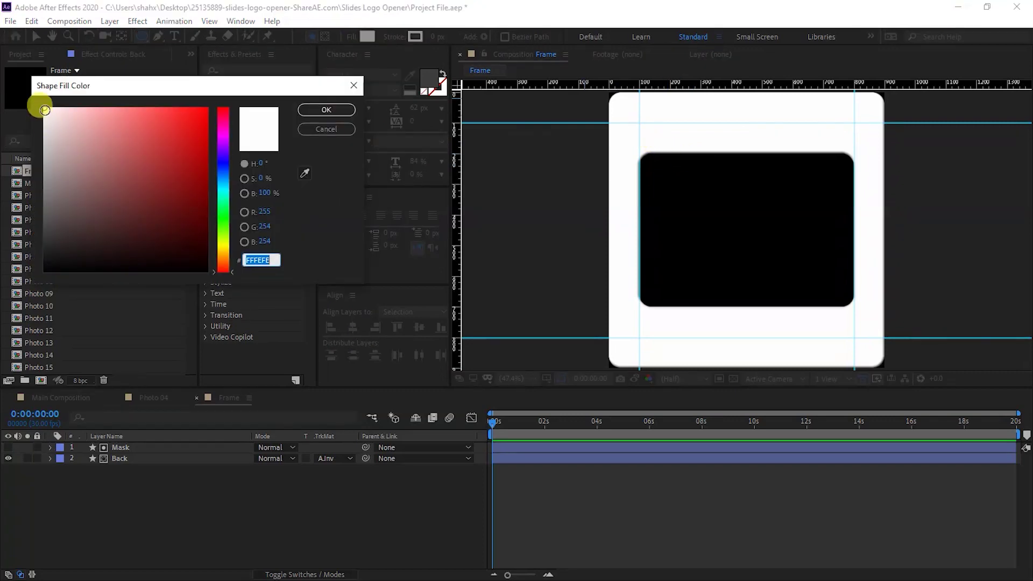
{"action": "left_click", "coordinate": [327, 109]}
{"action": "scroll", "coordinate": [610, 135], "scroll_direction": "up", "scroll_amount": 3}
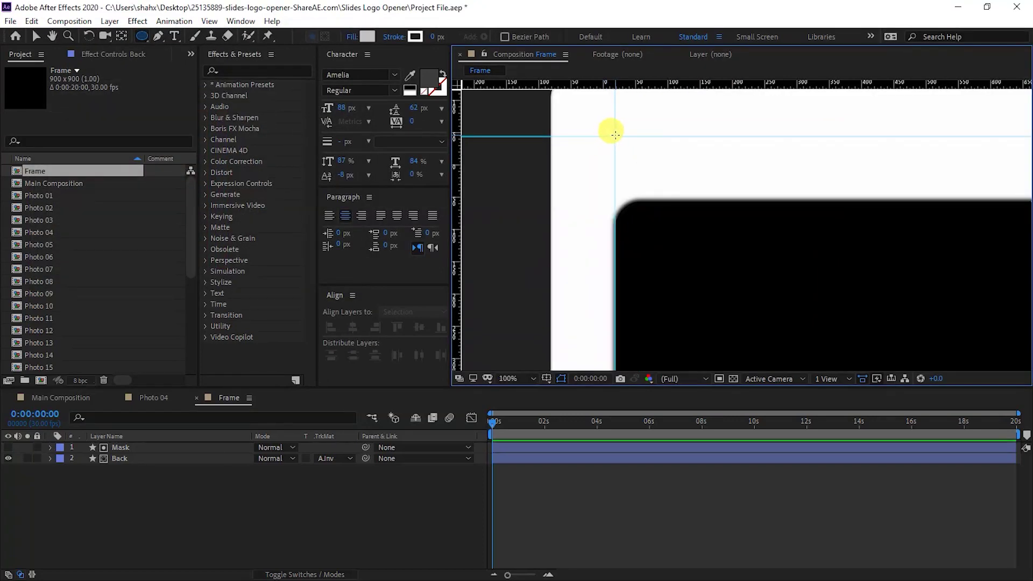
{"action": "scroll", "coordinate": [616, 135], "scroll_direction": "up", "scroll_amount": 3}
{"action": "scroll", "coordinate": [616, 135], "scroll_direction": "left", "scroll_amount": 2}
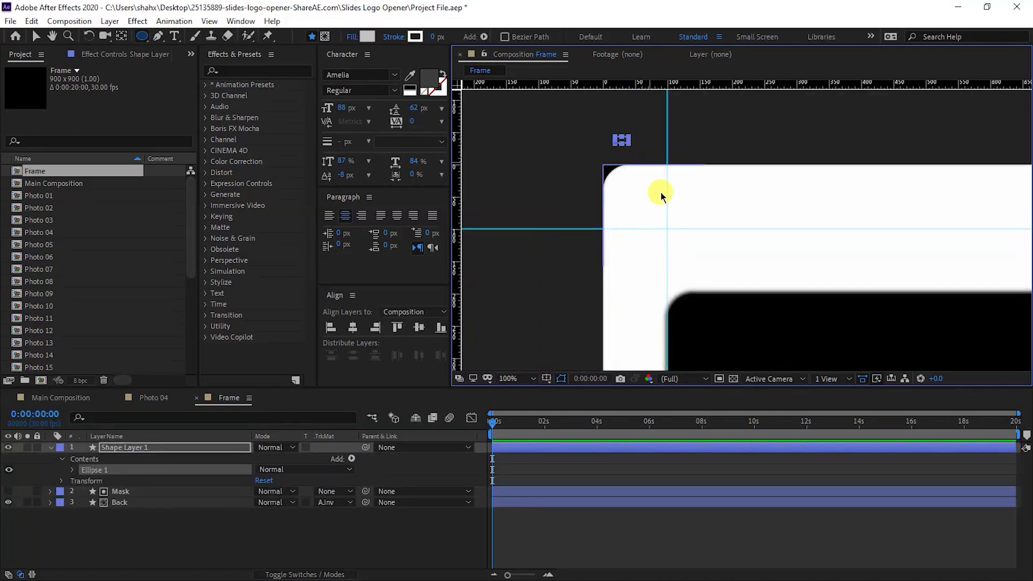
{"action": "left_click_drag", "start_coordinate": [666, 228], "coordinate": [677, 237]}
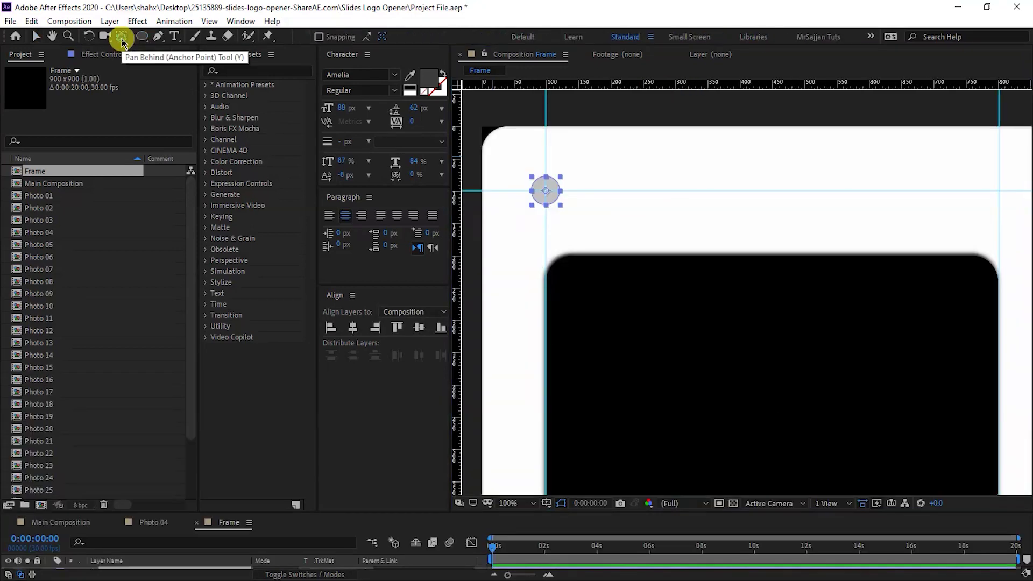
Duplicate the grey circle onto the other three guide intersections so every corner of the frame has one.
{"action": "key", "text": "ctrl+d"}
{"action": "left_click_drag", "start_coordinate": [553, 185], "coordinate": [998, 200]}
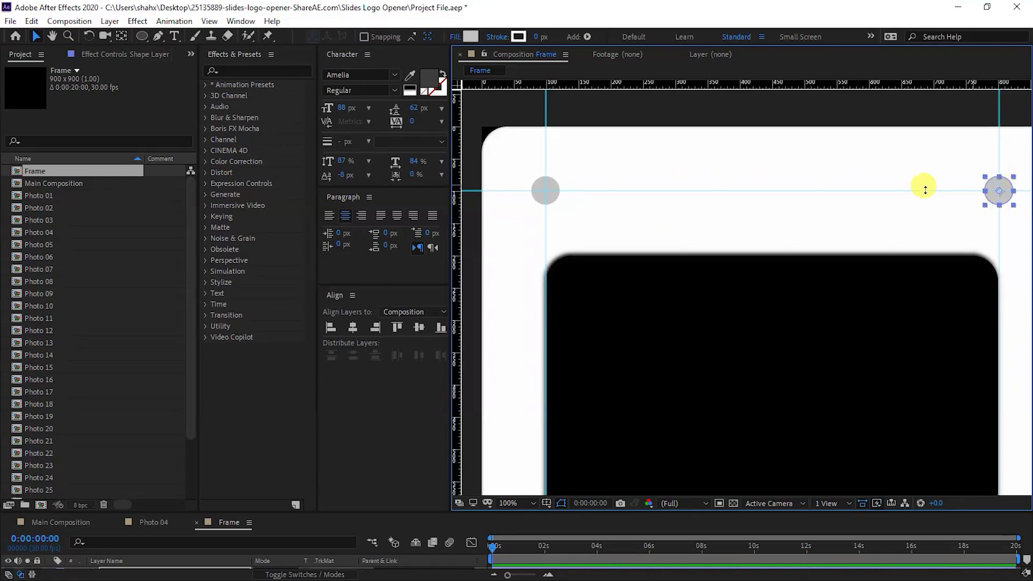
{"action": "left_click", "coordinate": [545, 191], "text": "shift"}
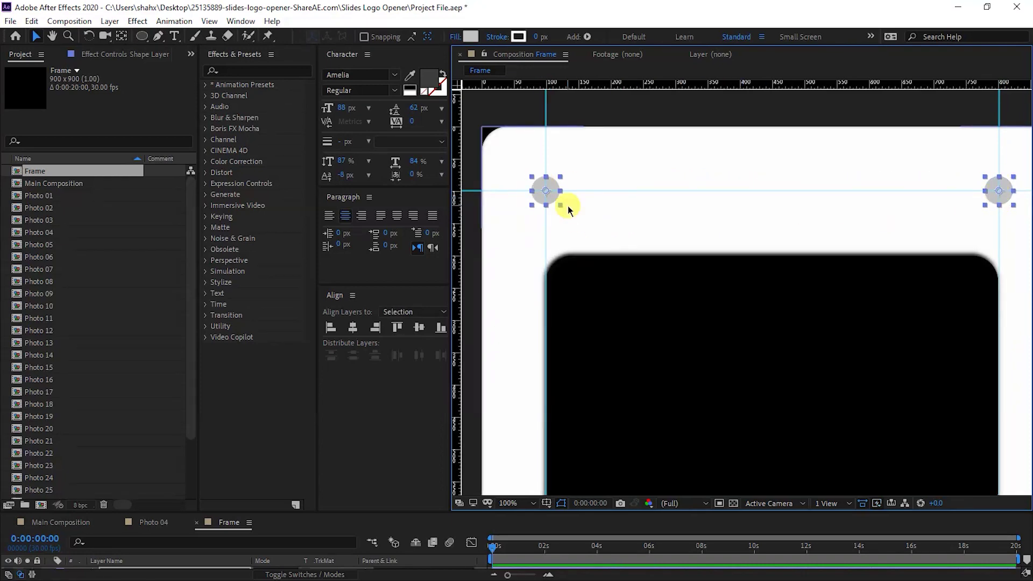
{"action": "key", "text": "ctrl+d"}
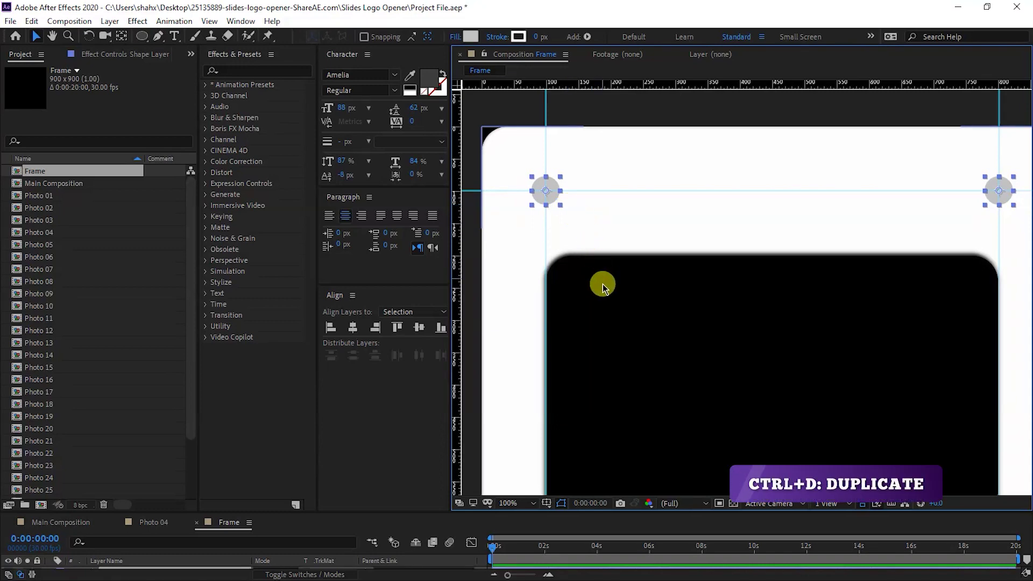
{"action": "scroll", "coordinate": [619, 312], "scroll_direction": "down", "scroll_amount": 2}
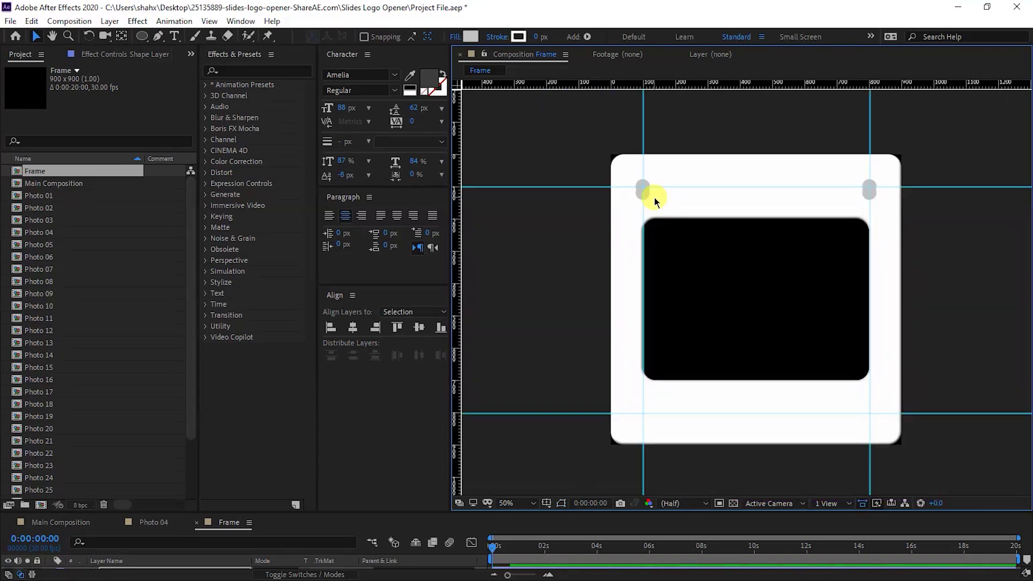
{"action": "key", "text": "shift+Up"}
{"action": "key", "text": "shift+Up"}
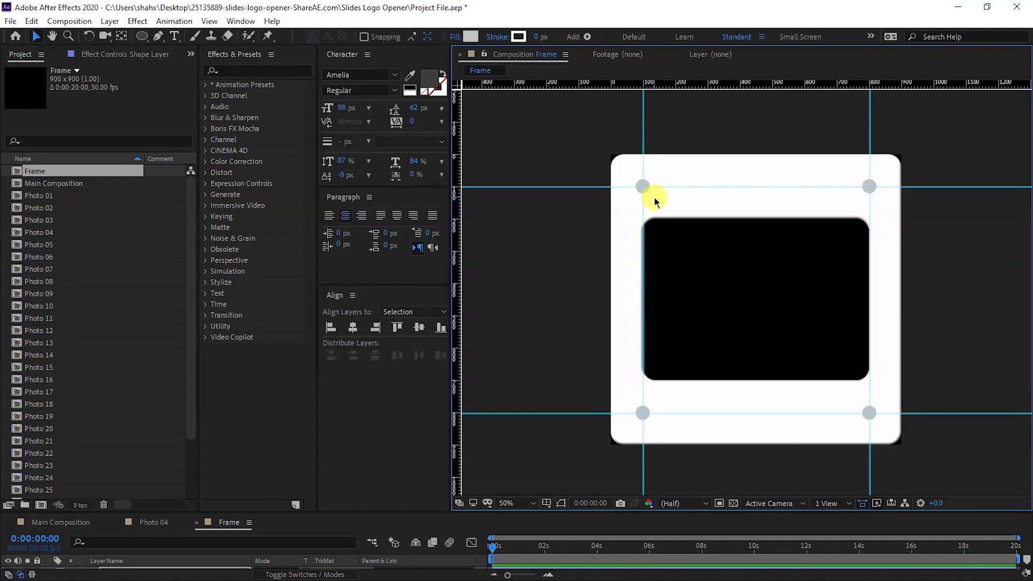
{"action": "key", "text": "Down"}
{"action": "key", "text": "Down"}
{"action": "key", "text": "Down"}
{"action": "key", "text": "Down"}
Set the label colour of the four circle layers, Shape Layer 1 to Shape Layer 4, to Pink.
{"action": "scroll", "coordinate": [512, 505], "scroll_direction": "up", "scroll_amount": 1}
{"action": "left_click_drag", "start_coordinate": [596, 513], "coordinate": [591, 442]}
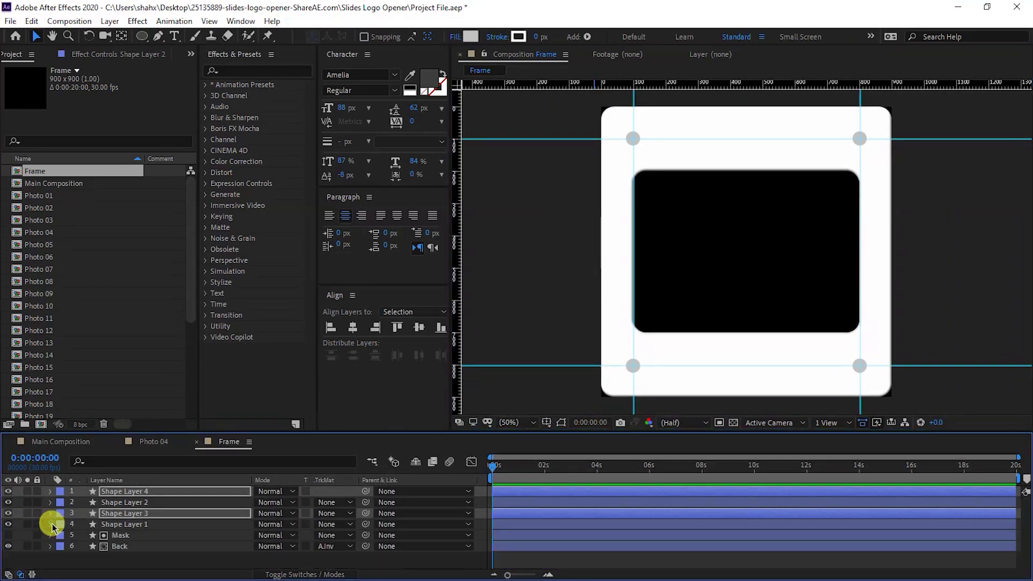
{"action": "left_click_drag", "start_coordinate": [50, 531], "coordinate": [143, 491]}
{"action": "left_click", "coordinate": [58, 511]}
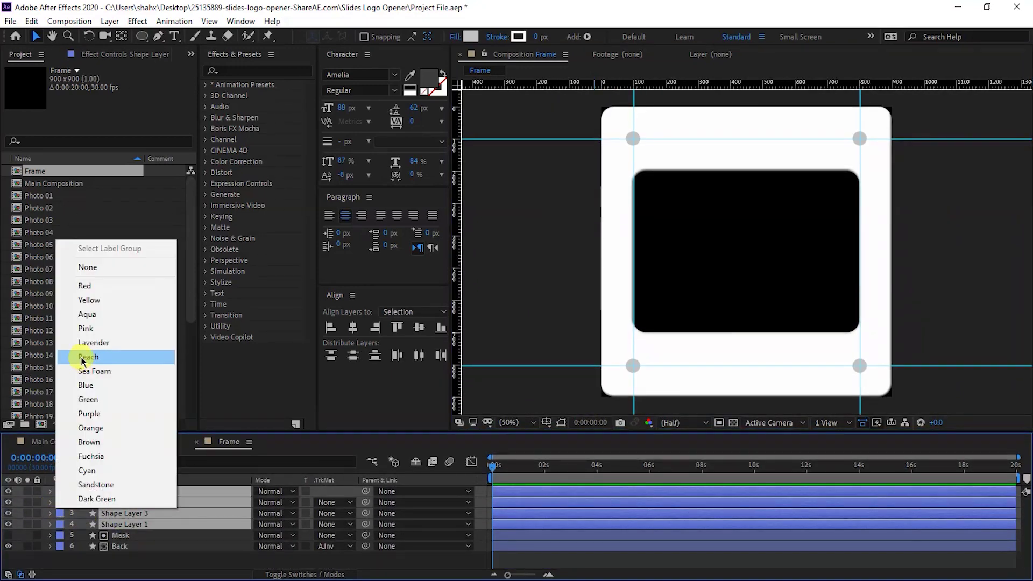
{"action": "left_click", "coordinate": [56, 330]}
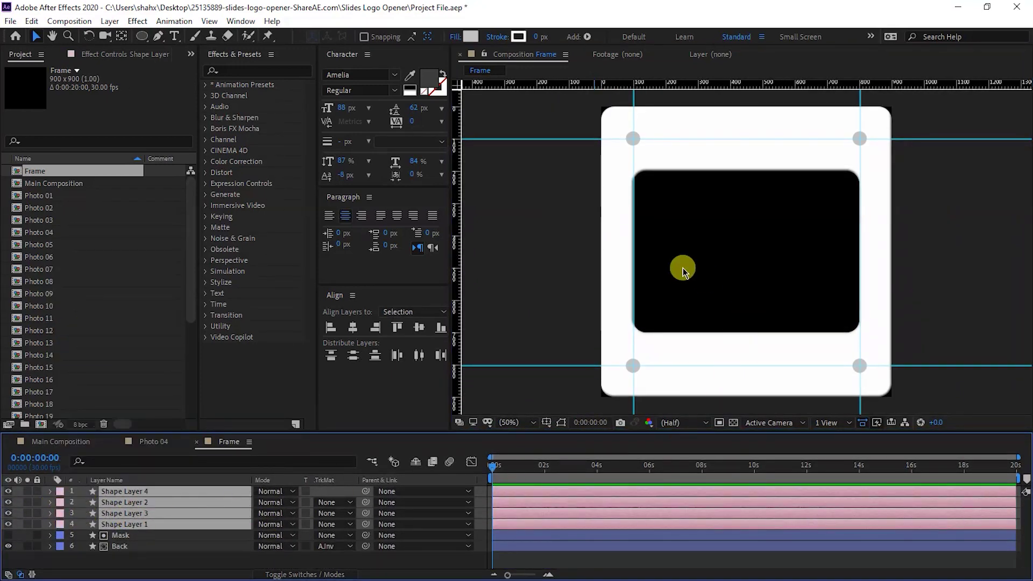
Add the text "Text 01" in the BigNoodleTitling font and place it just below the opening's lower-left corner.
{"action": "key", "text": "ctrl+t"}
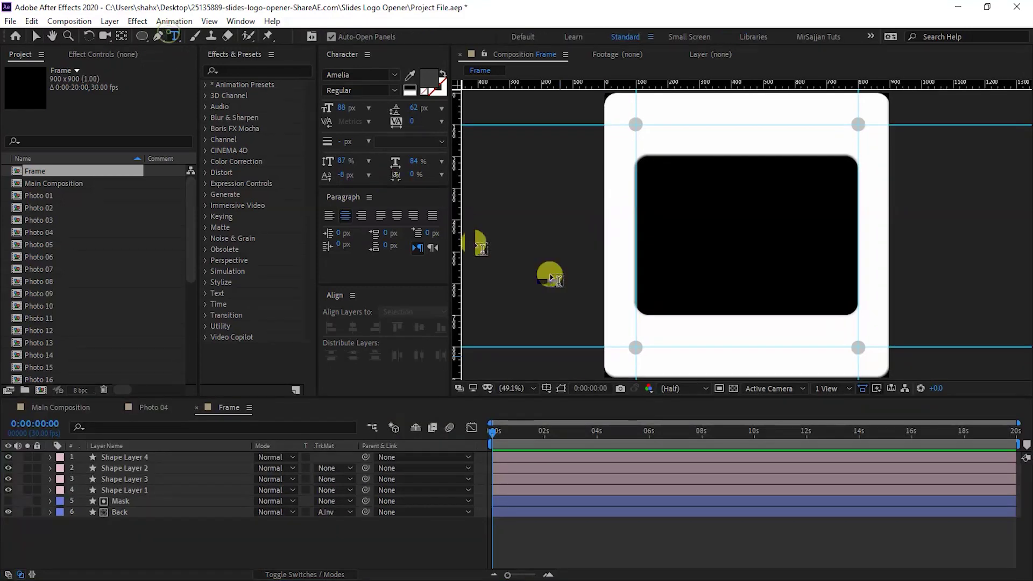
{"action": "left_click", "coordinate": [651, 324]}
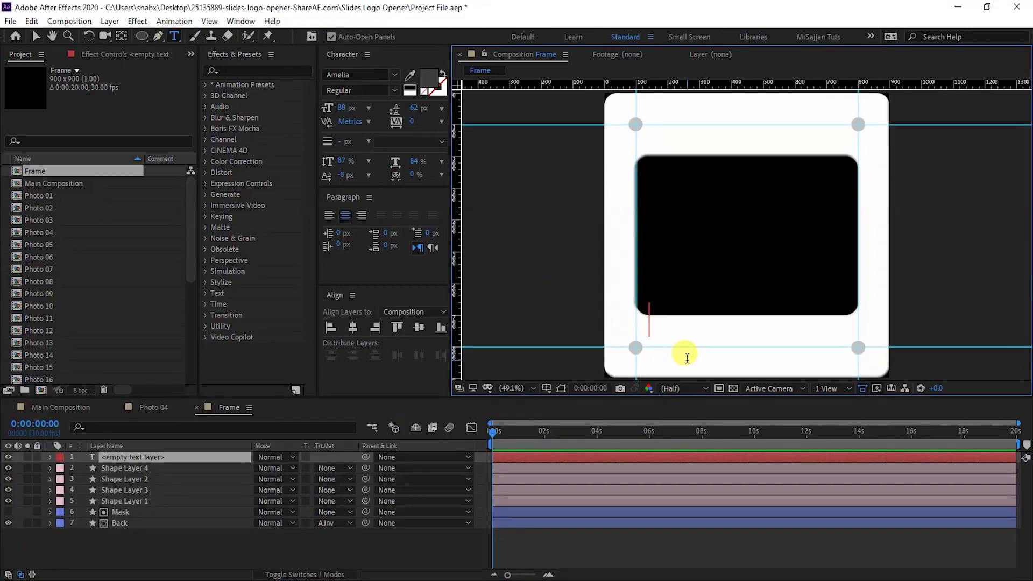
{"action": "type", "text": "Text 01"}
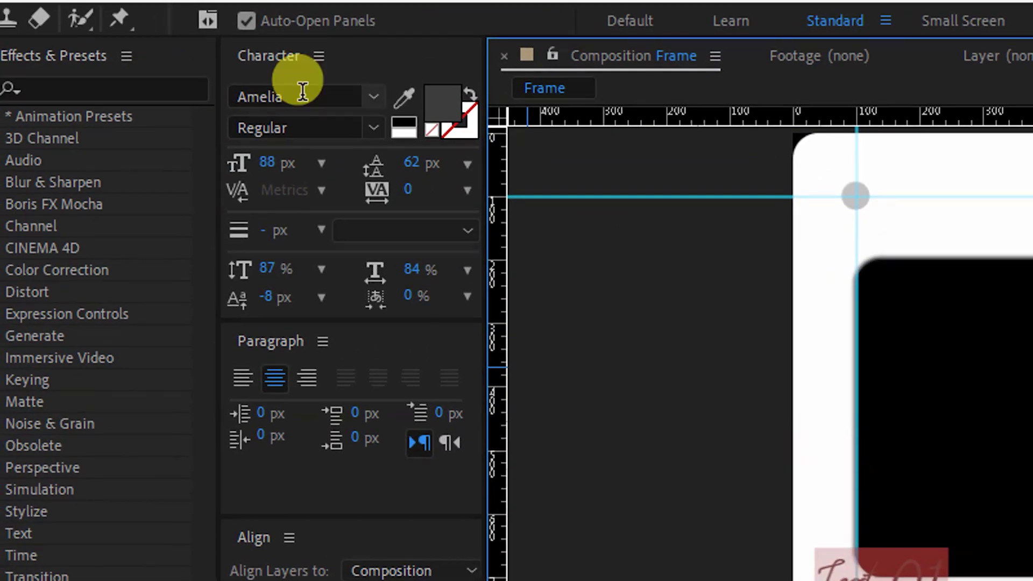
{"action": "left_click", "coordinate": [302, 92]}
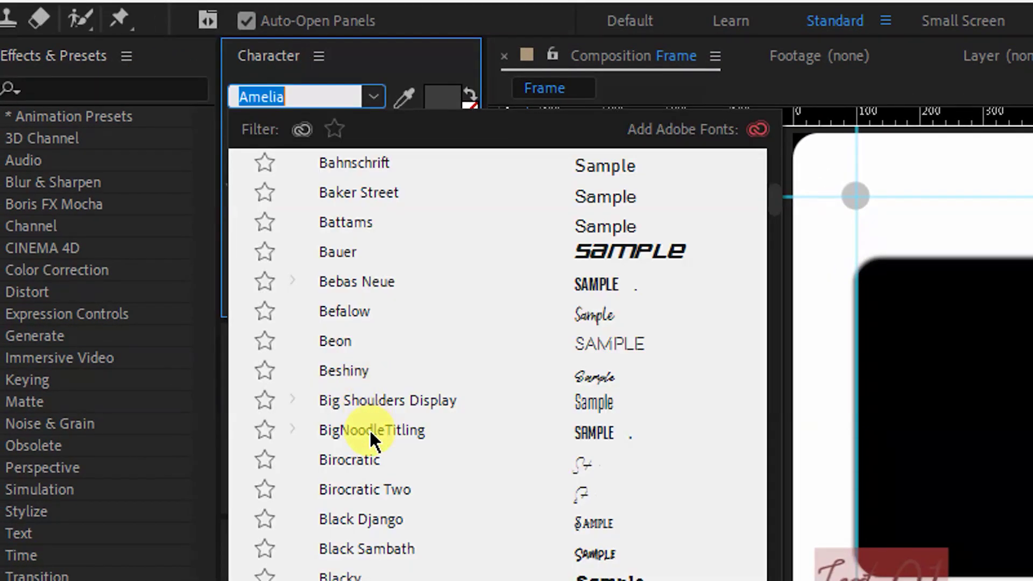
{"action": "left_click", "coordinate": [369, 428]}
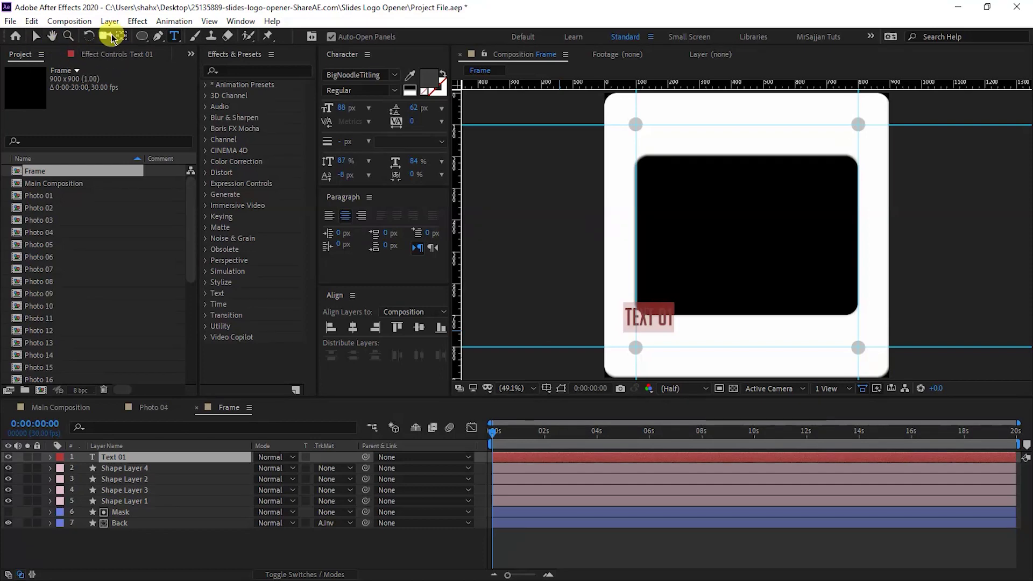
{"action": "key", "text": "Escape"}
{"action": "left_click", "coordinate": [554, 293]}
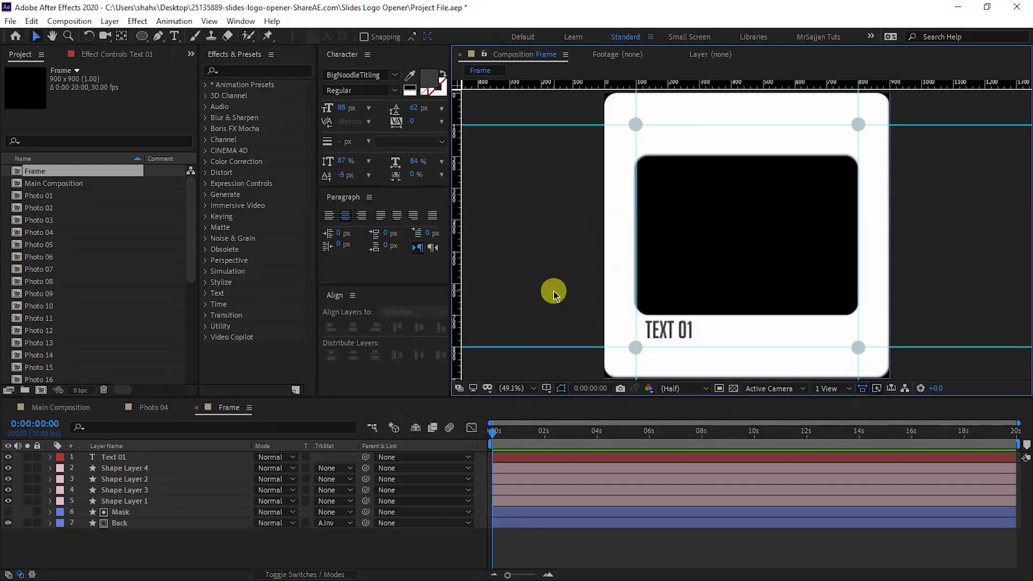
Apply the Fill effect to the Text 01 layer with a dark grey colour.
{"action": "key", "text": "ctrl+space"}
{"action": "type", "text": "fill"}
{"action": "left_click", "coordinate": [167, 460]}
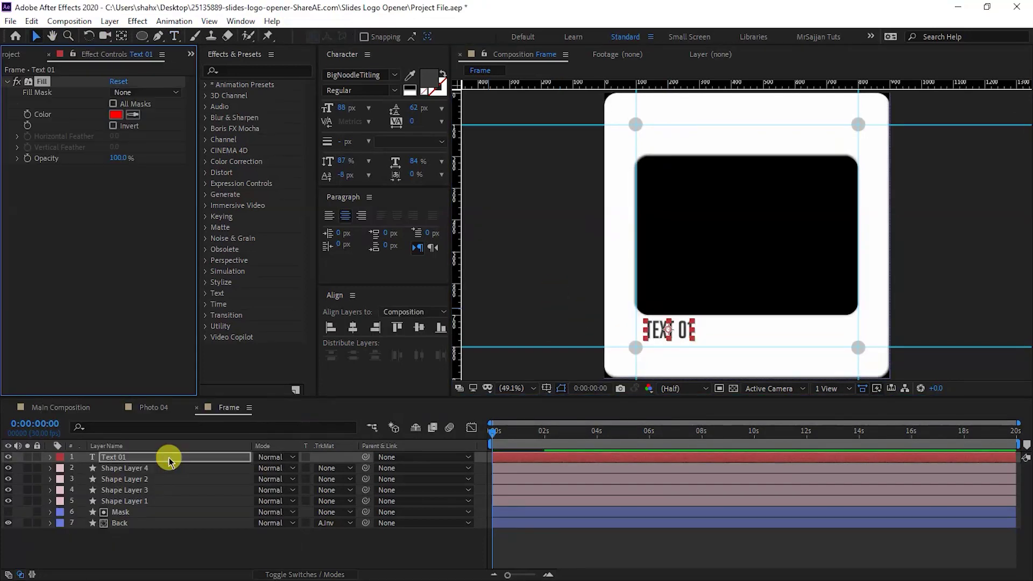
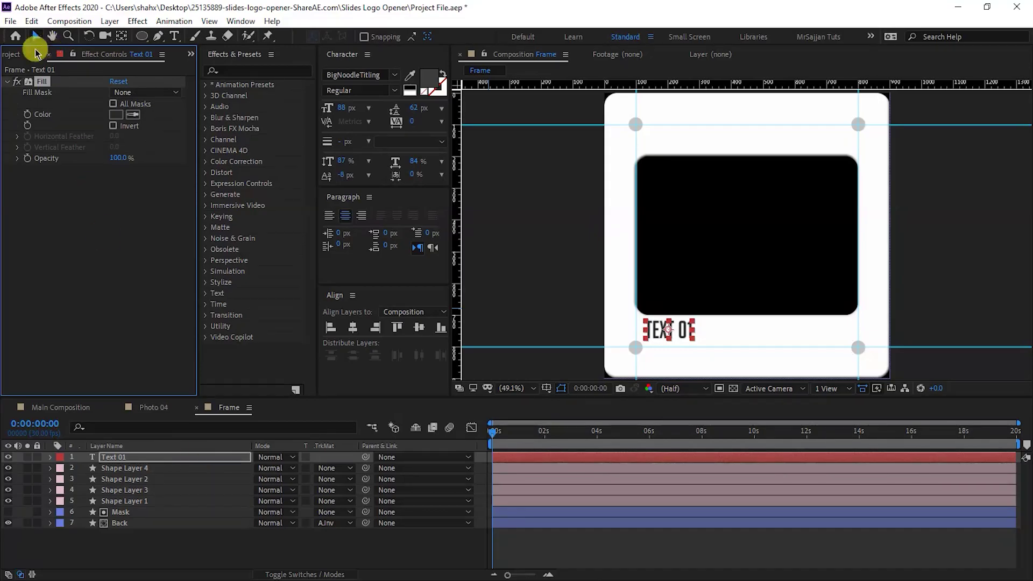
Create a new 900 x 900 px composition named Slide 01 at 30 fps with a 20-second duration.
{"action": "left_click", "coordinate": [21, 54]}
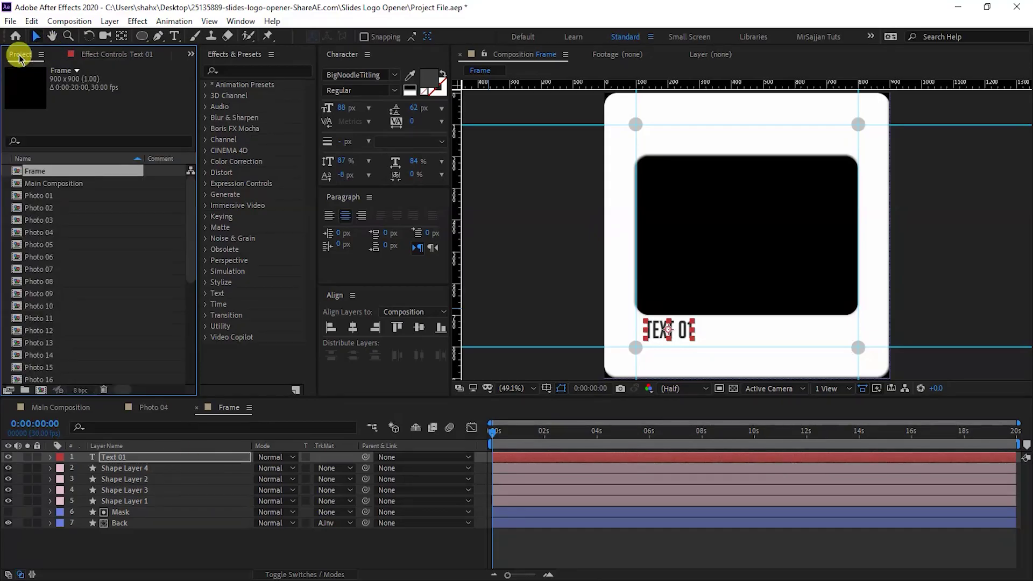
{"action": "left_click", "coordinate": [40, 390]}
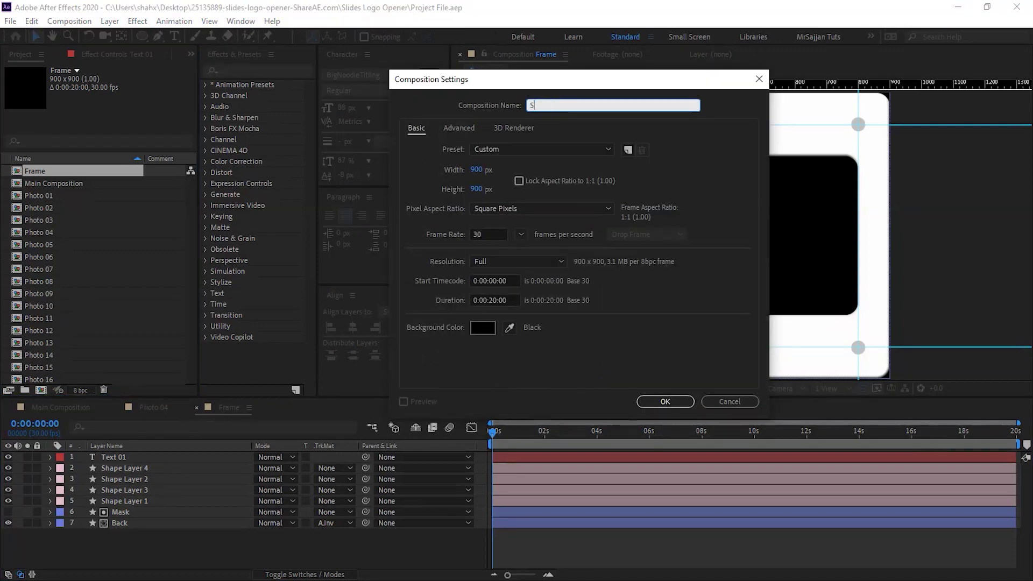
{"action": "type", "text": "Slide 01"}
{"action": "key", "text": "Return"}
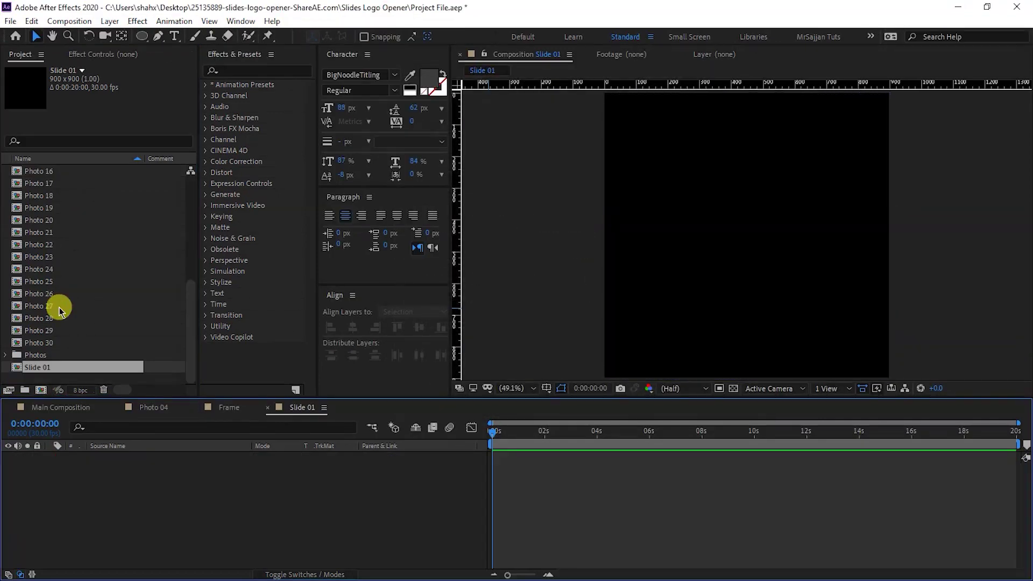
Add the Photo 01 composition to Slide 01 and place the Frame composition above it.
{"action": "scroll", "coordinate": [54, 269], "scroll_direction": "up", "scroll_amount": 5}
{"action": "left_click_drag", "start_coordinate": [43, 198], "coordinate": [276, 533]}
{"action": "left_click_drag", "start_coordinate": [35, 170], "coordinate": [183, 454]}
Set the scale of the Photo 01 layer to 85%.
{"action": "key", "text": "s"}
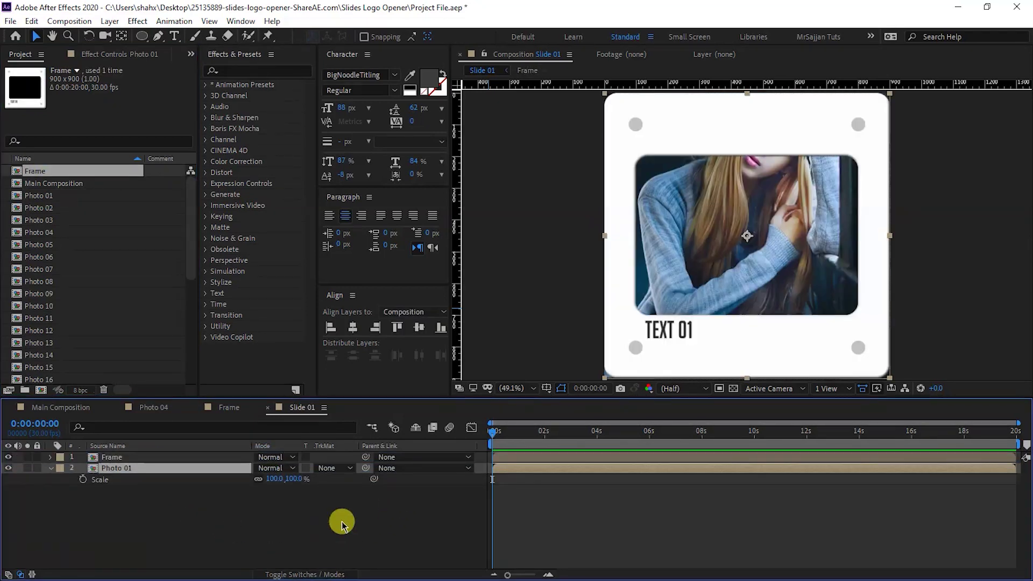
{"action": "left_click", "coordinate": [293, 478]}
{"action": "type", "text": "85"}
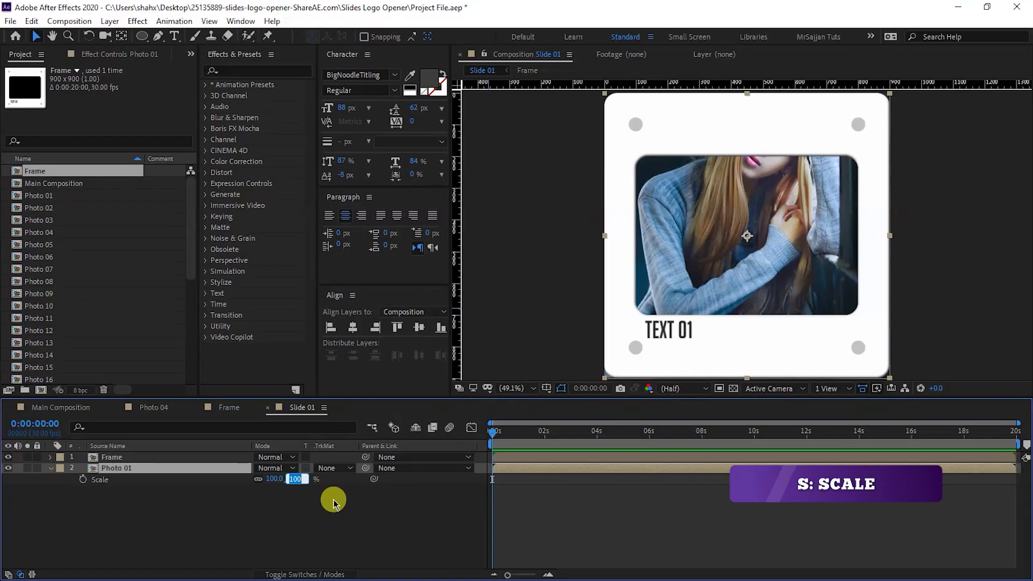
{"action": "key", "text": "Return"}
Duplicate the Slide 01 composition and open the resulting Slide 02.
{"action": "scroll", "coordinate": [52, 367], "scroll_direction": "down", "scroll_amount": 6}
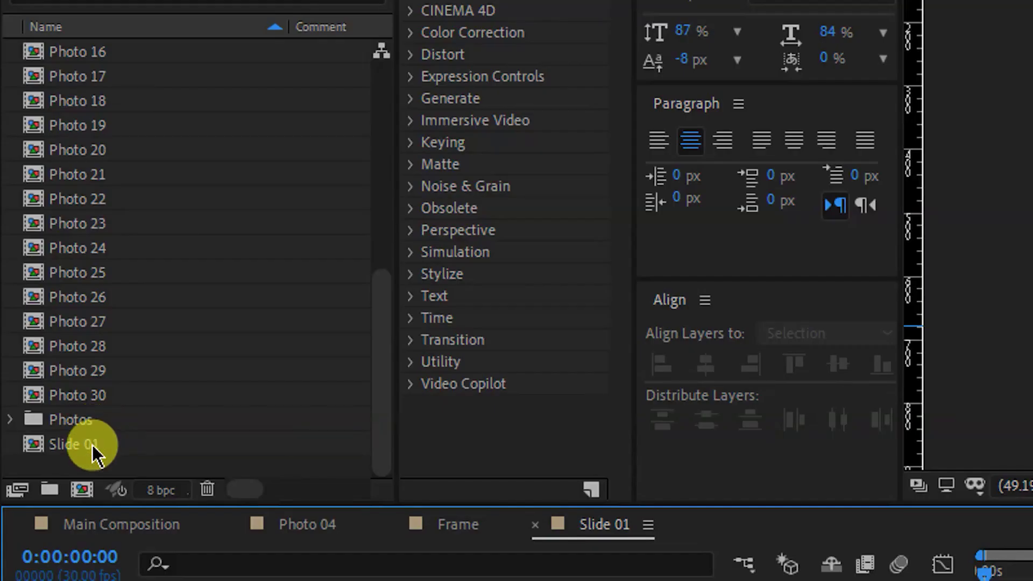
{"action": "left_click", "coordinate": [92, 444]}
{"action": "key", "text": "ctrl+d"}
{"action": "double_click", "coordinate": [92, 444]}
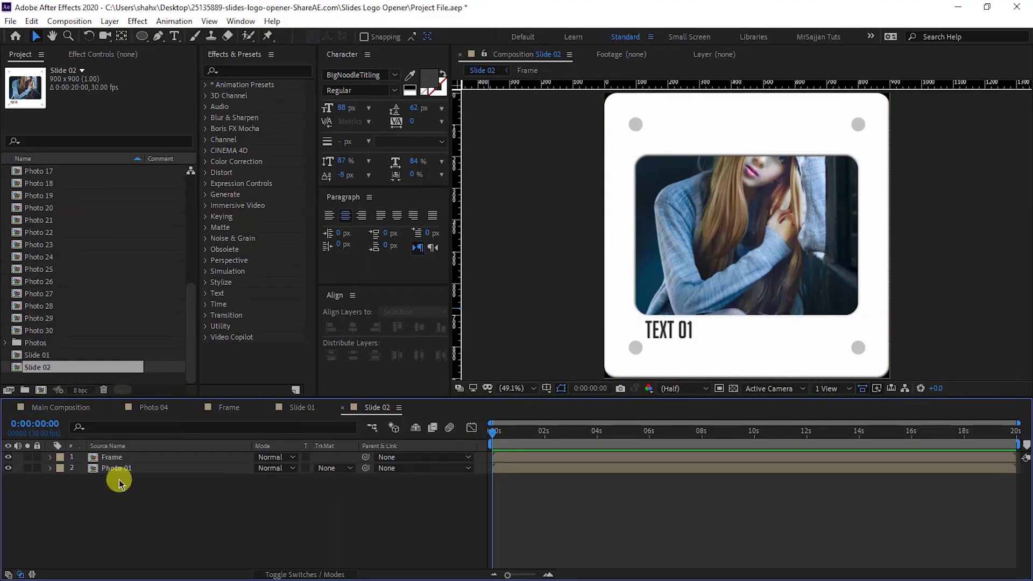
Replace the Photo 01 layer in Slide 02 with the Photo 02 composition.
{"action": "left_click", "coordinate": [133, 468]}
{"action": "scroll", "coordinate": [75, 207], "scroll_direction": "up", "scroll_amount": 5}
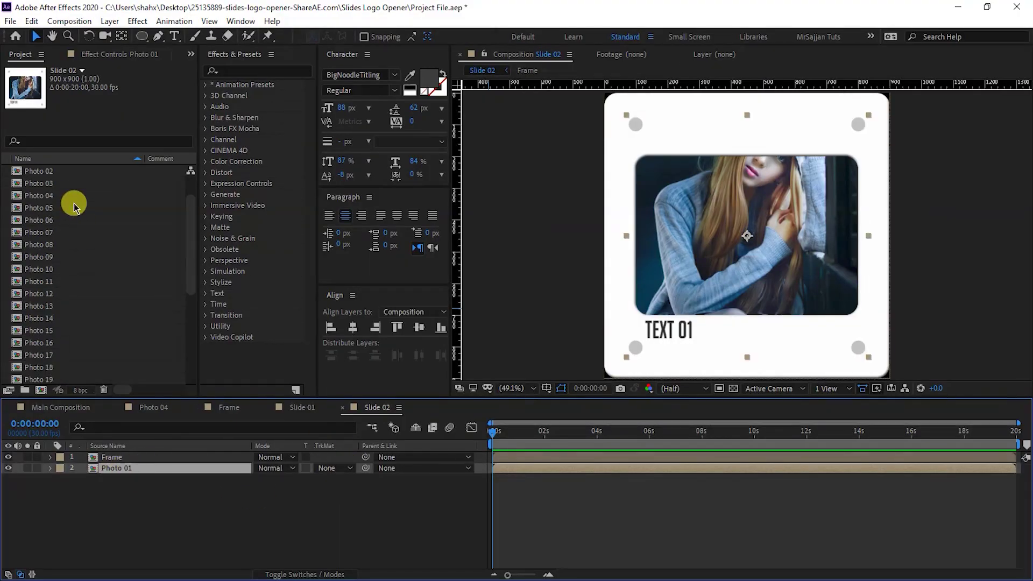
{"action": "left_click_drag", "start_coordinate": [47, 208], "coordinate": [169, 477]}
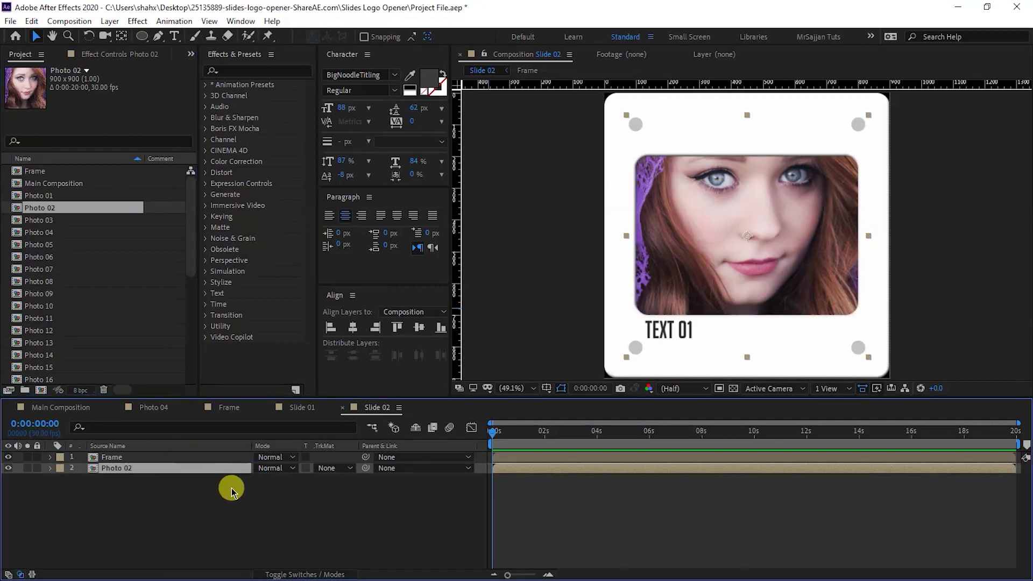
Duplicate Slide 02 as Slide 03, open it and replace its photo layer with Photo 03.
{"action": "double_click", "coordinate": [132, 379]}
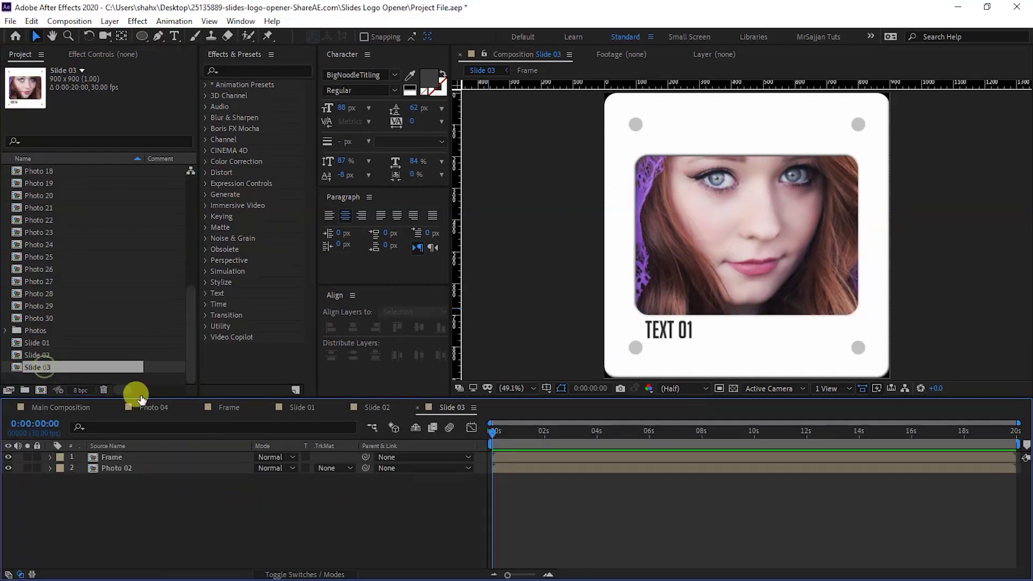
{"action": "left_click", "coordinate": [138, 466]}
{"action": "scroll", "coordinate": [69, 254], "scroll_direction": "up", "scroll_amount": 5}
{"action": "left_click_drag", "start_coordinate": [47, 221], "coordinate": [175, 469]}
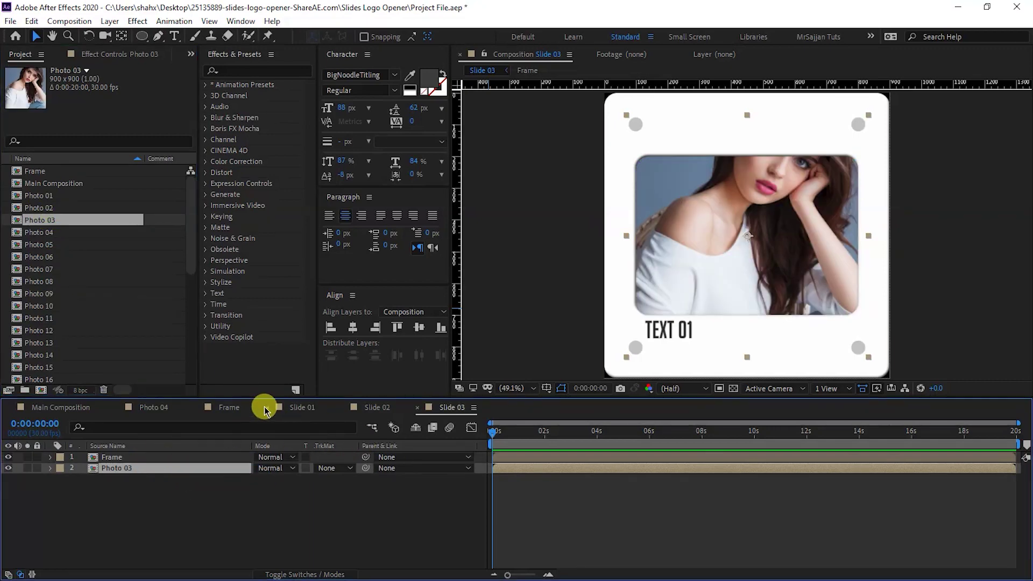
Create Slide 04 to Slide 30 from duplicates and replace each one's photo layer with the matching Photo composition.
{"action": "left_click_drag", "start_coordinate": [47, 232], "coordinate": [139, 442]}
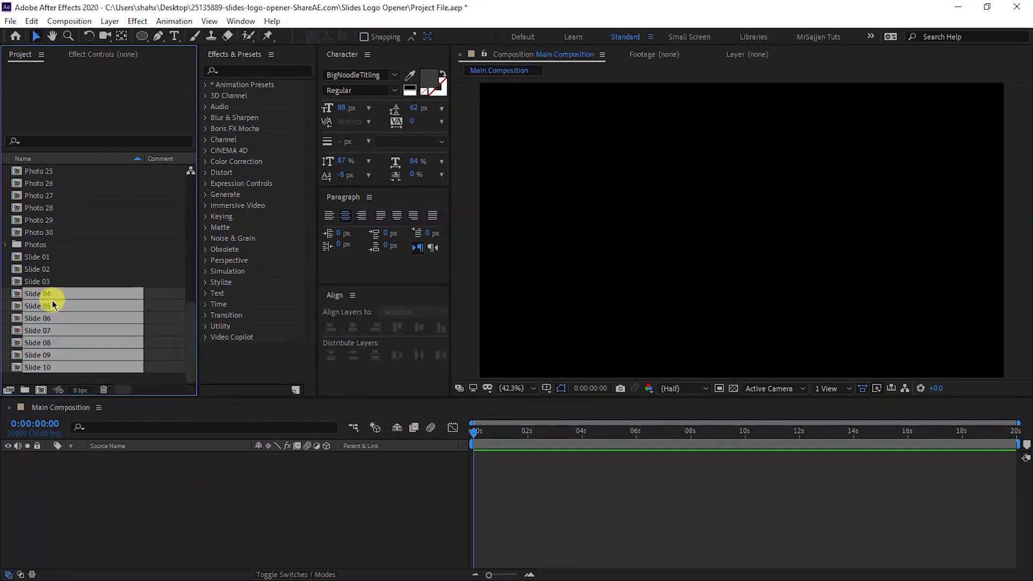
{"action": "left_click_drag", "start_coordinate": [51, 300], "coordinate": [159, 470]}
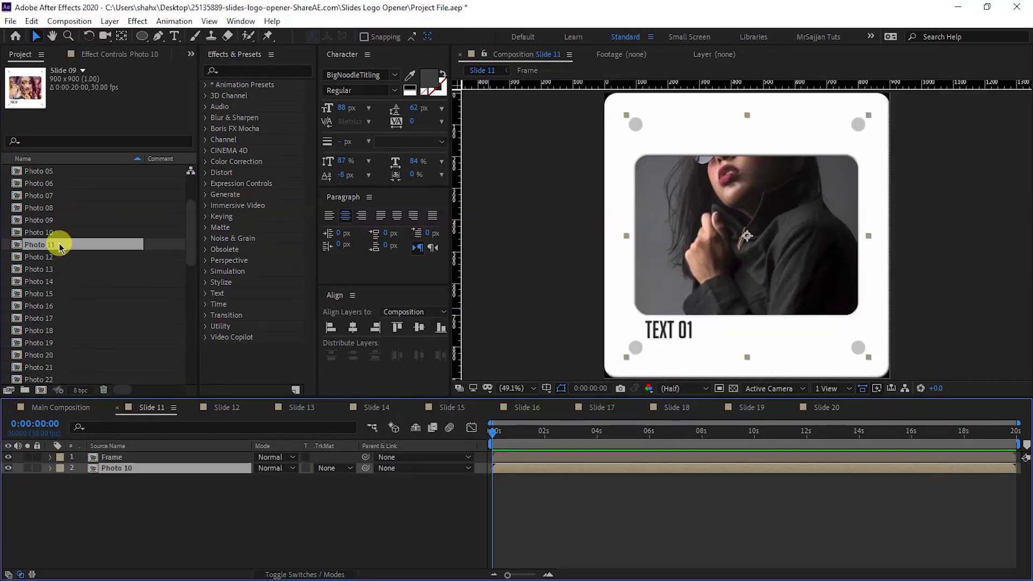
{"action": "left_click_drag", "start_coordinate": [47, 294], "coordinate": [179, 473]}
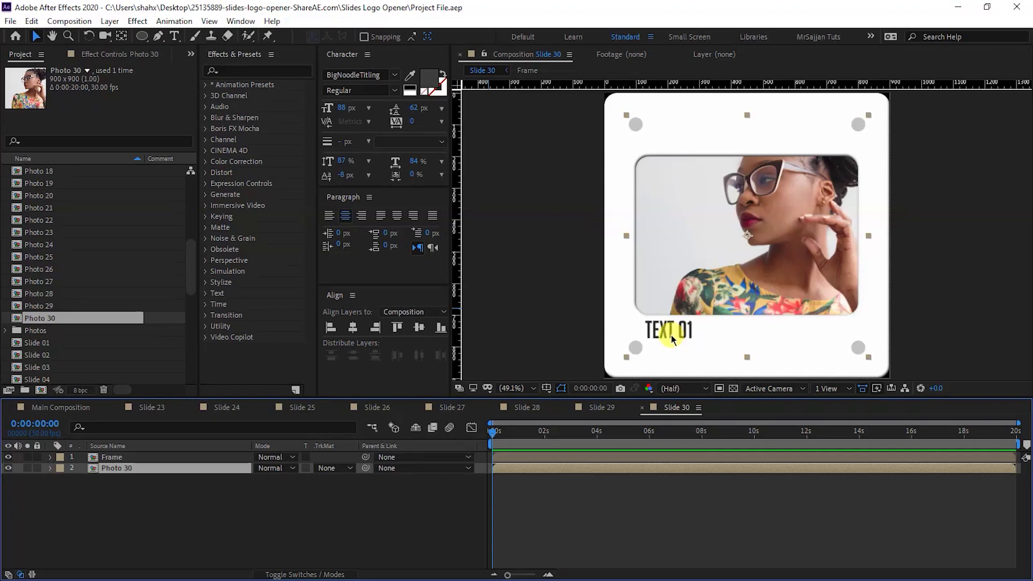
{"action": "left_click", "coordinate": [538, 355]}
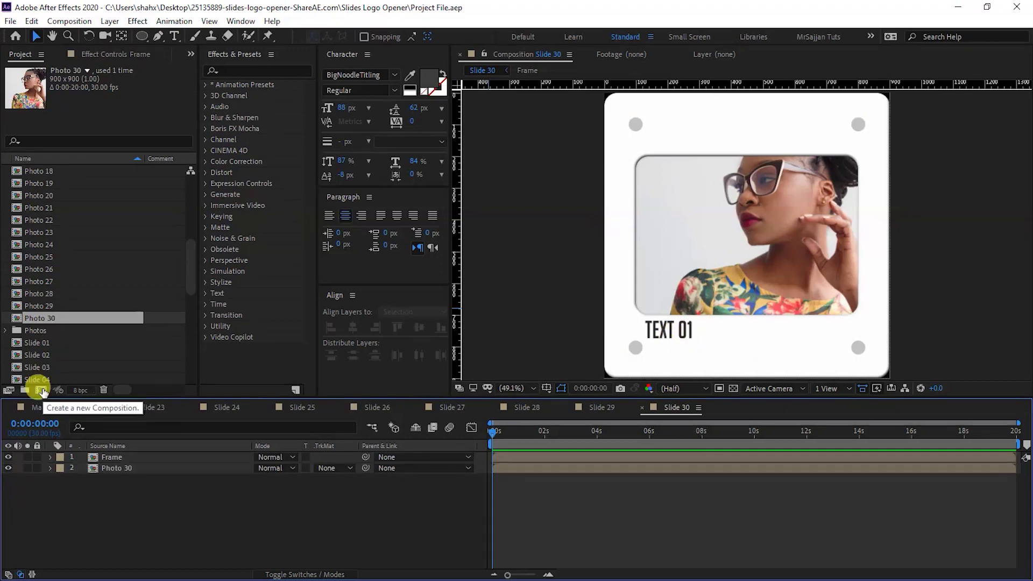
Create a 1920 x 1080 px composition named Logo Comp at 30 fps with a 20-second duration.
{"action": "left_click", "coordinate": [41, 390]}
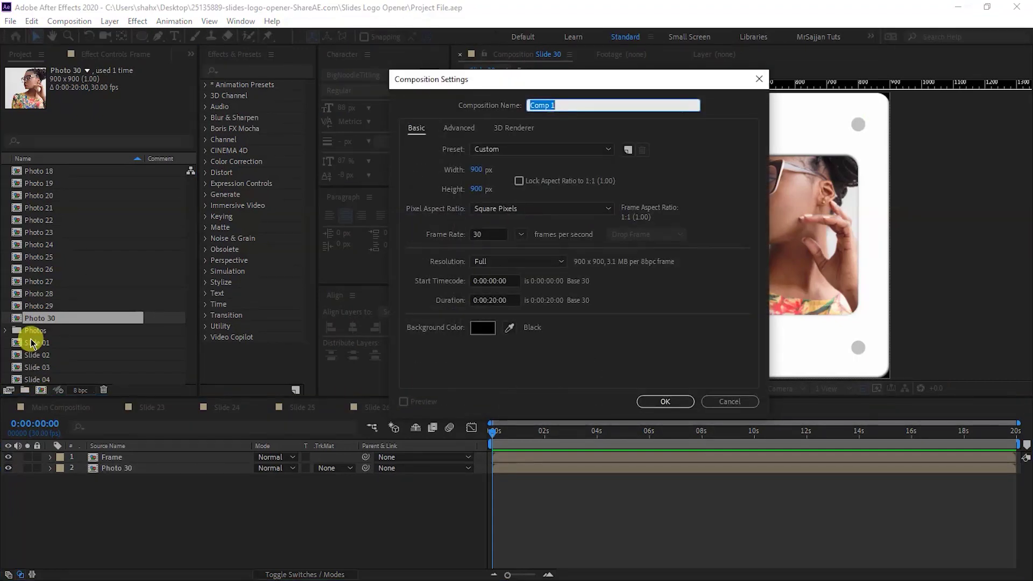
{"action": "type", "text": "Logo Comp"}
{"action": "key", "text": "Tab"}
{"action": "type", "text": "19"}
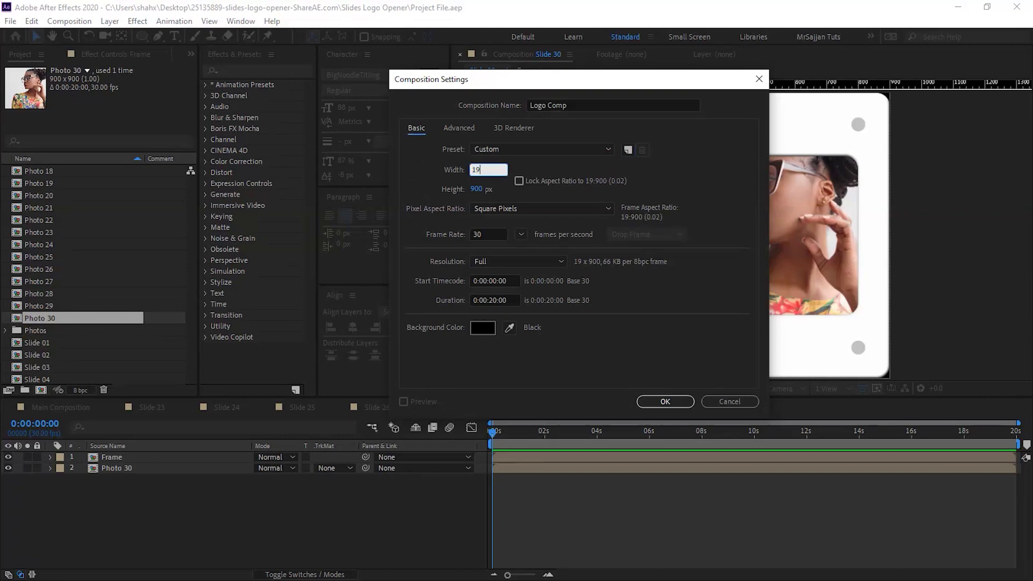
{"action": "type", "text": "20"}
{"action": "key", "text": "Tab"}
{"action": "type", "text": "108"}
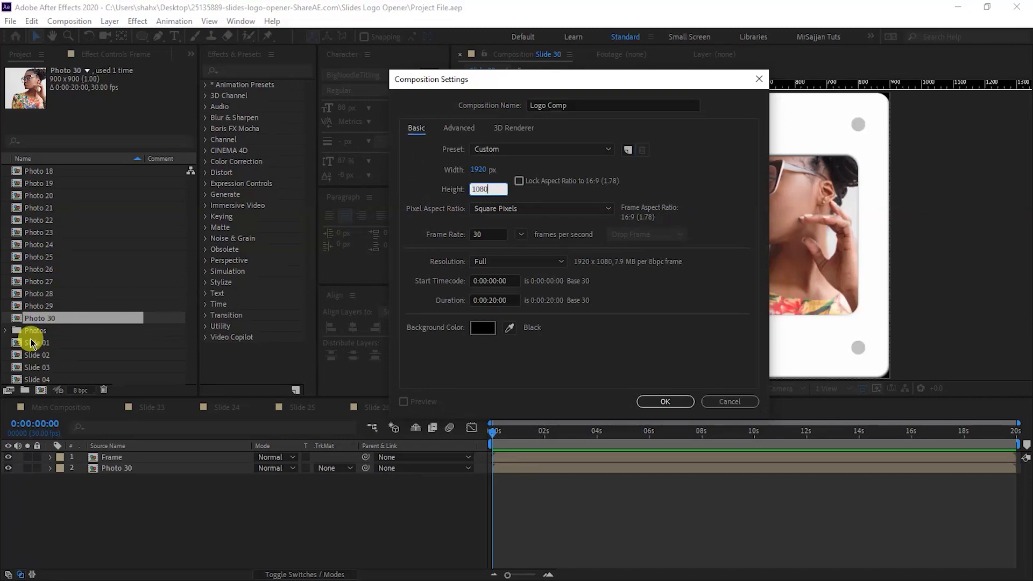
{"action": "left_click", "coordinate": [666, 401]}
Add a white 1920 x 1080 px solid named BG to Logo Comp.
{"action": "right_click", "coordinate": [307, 476]}
{"action": "mouse_move", "coordinate": [342, 333]}
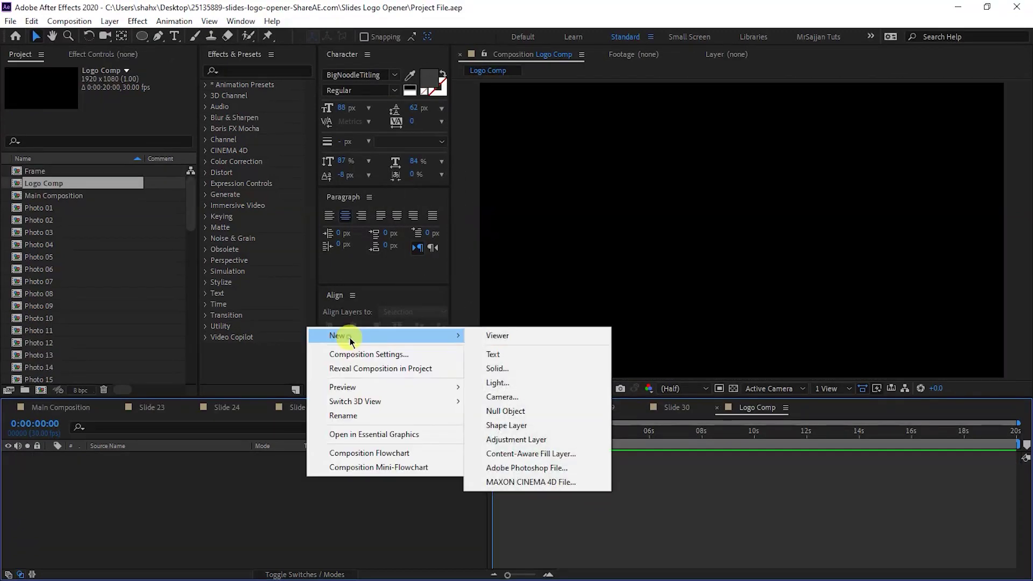
{"action": "left_click", "coordinate": [510, 371]}
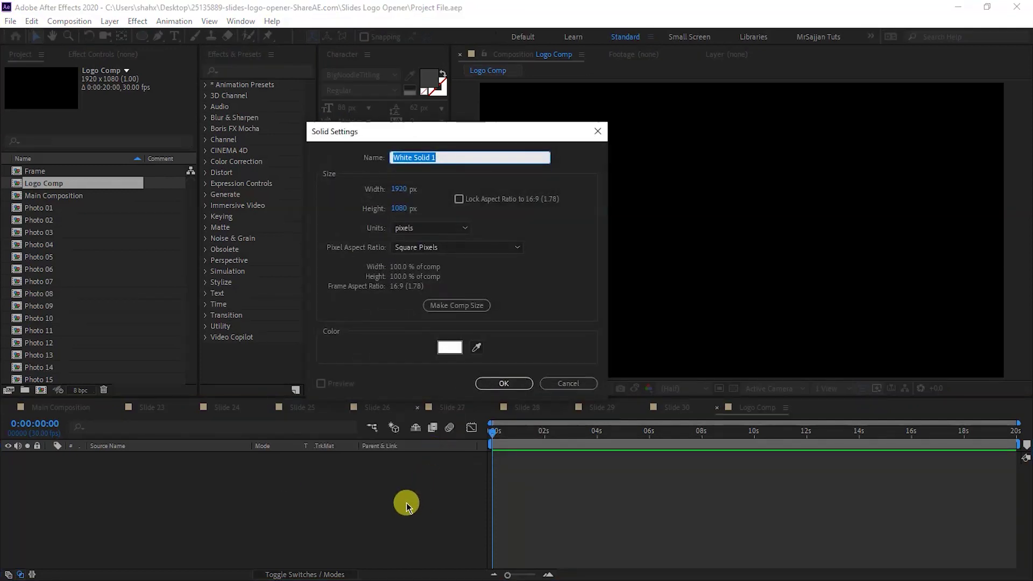
{"action": "type", "text": "B"}
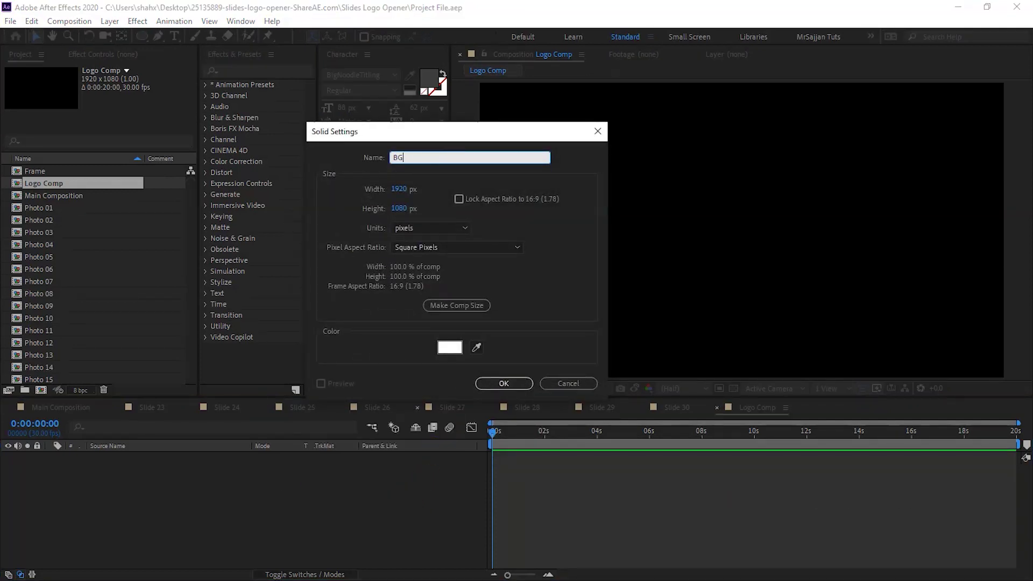
{"action": "type", "text": "G"}
{"action": "left_click", "coordinate": [446, 349]}
{"action": "left_click", "coordinate": [331, 106]}
{"action": "left_click", "coordinate": [502, 382]}
Apply the Fill effect to Logo Comp's BG layer and set its color to pale cream FFFBE8.
{"action": "key", "text": "ctrl+space"}
{"action": "type", "text": "fill"}
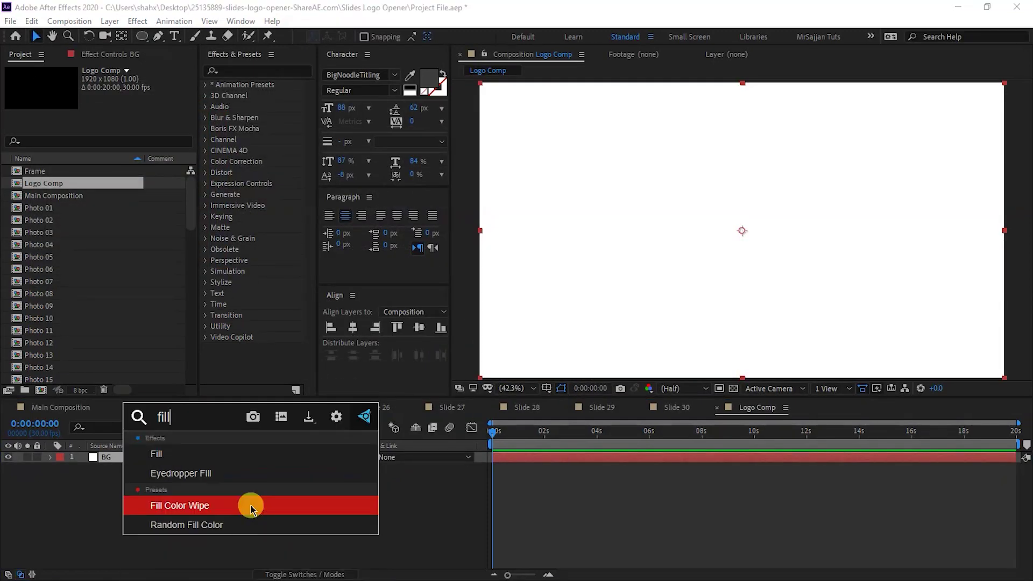
{"action": "key", "text": "Up"}
{"action": "key", "text": "Up"}
{"action": "key", "text": "Up"}
{"action": "key", "text": "Return"}
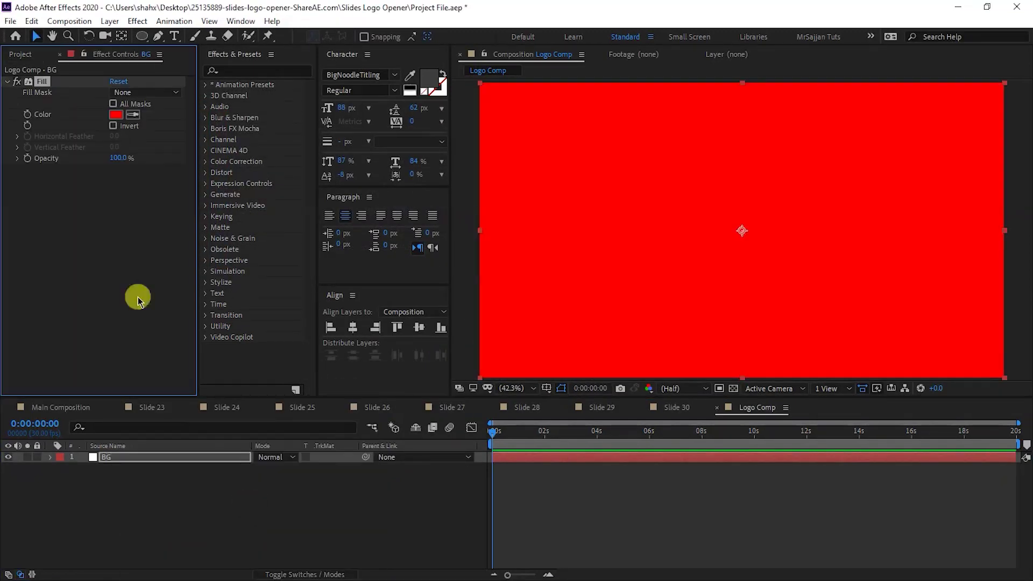
{"action": "left_click", "coordinate": [116, 114]}
{"action": "left_click", "coordinate": [59, 104]}
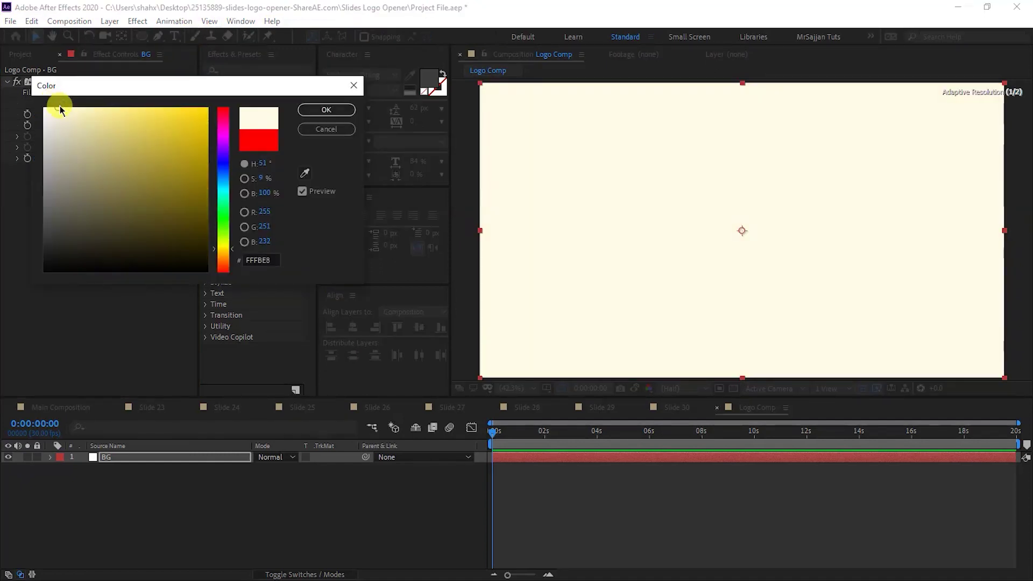
{"action": "left_click", "coordinate": [306, 114]}
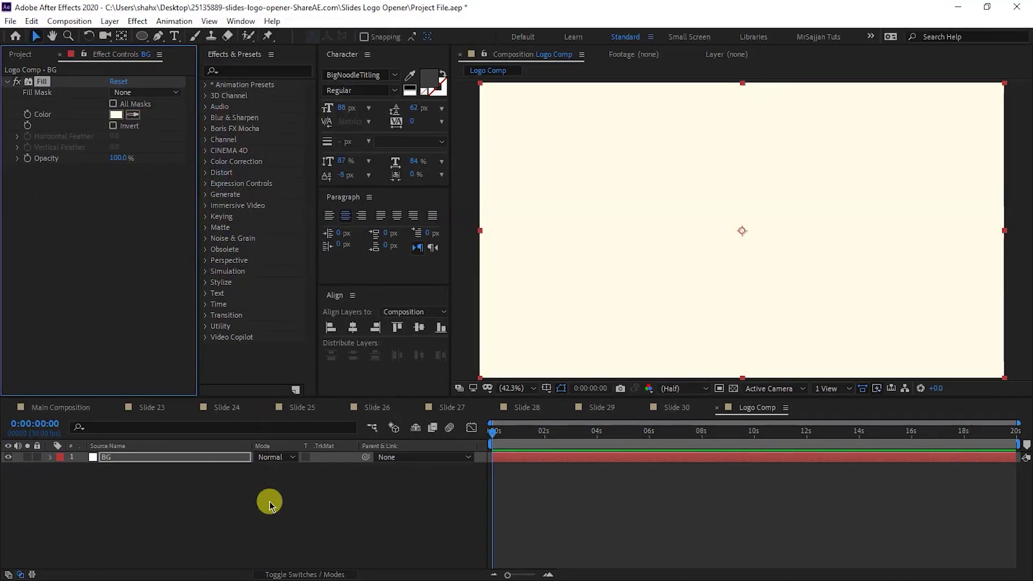
Add a text layer reading "your logo here" to Logo Comp.
{"action": "left_click", "coordinate": [173, 36]}
{"action": "left_click", "coordinate": [580, 202]}
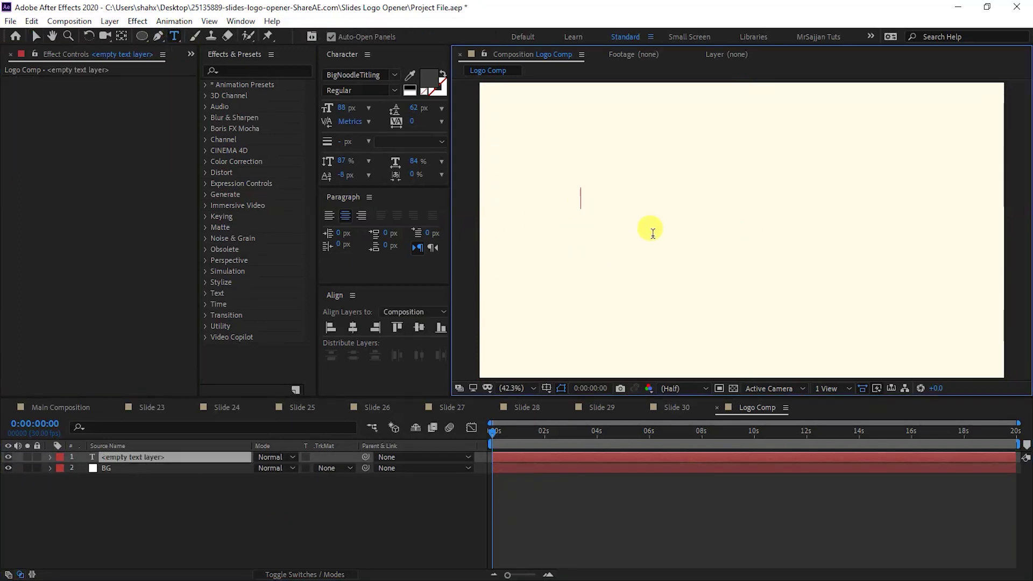
{"action": "type", "text": "your logo here"}
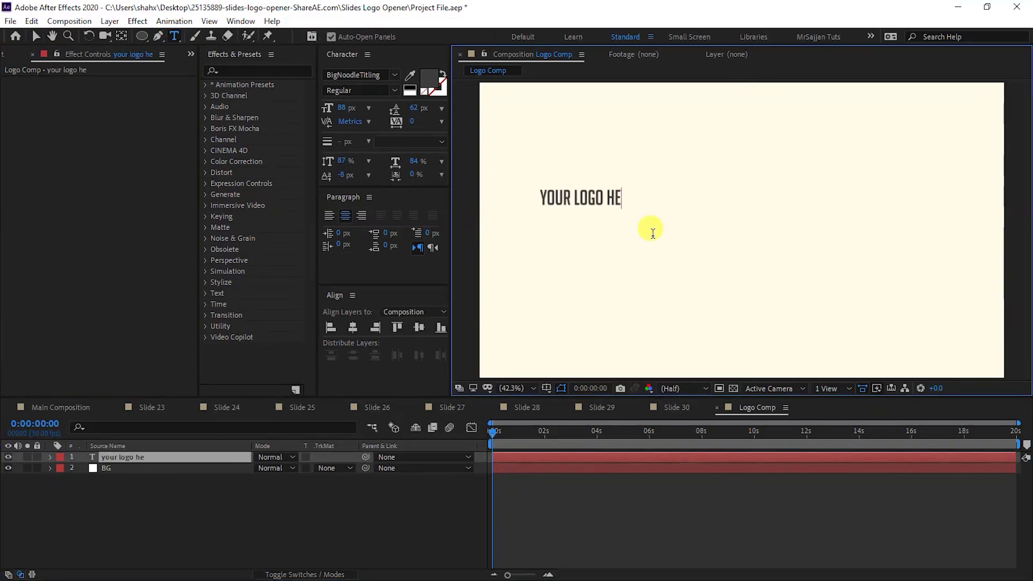
{"action": "left_click", "coordinate": [48, 40]}
Set the logo text's font size to 152 px and center it horizontally and vertically in the composition.
{"action": "left_click_drag", "start_coordinate": [341, 108], "coordinate": [380, 110]}
{"action": "left_click", "coordinate": [352, 328]}
{"action": "left_click", "coordinate": [419, 327]}
{"action": "left_click", "coordinate": [293, 525]}
Add a white 1920 x 1080 px solid named BG to the Main Composition.
{"action": "left_click", "coordinate": [74, 410]}
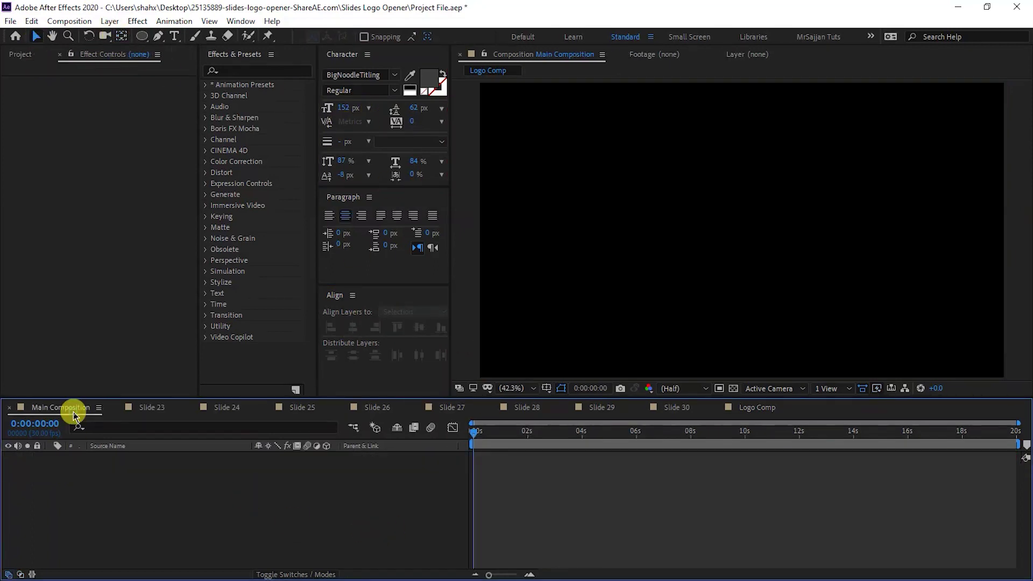
{"action": "right_click", "coordinate": [201, 495]}
{"action": "mouse_move", "coordinate": [242, 355]}
{"action": "left_click", "coordinate": [396, 389]}
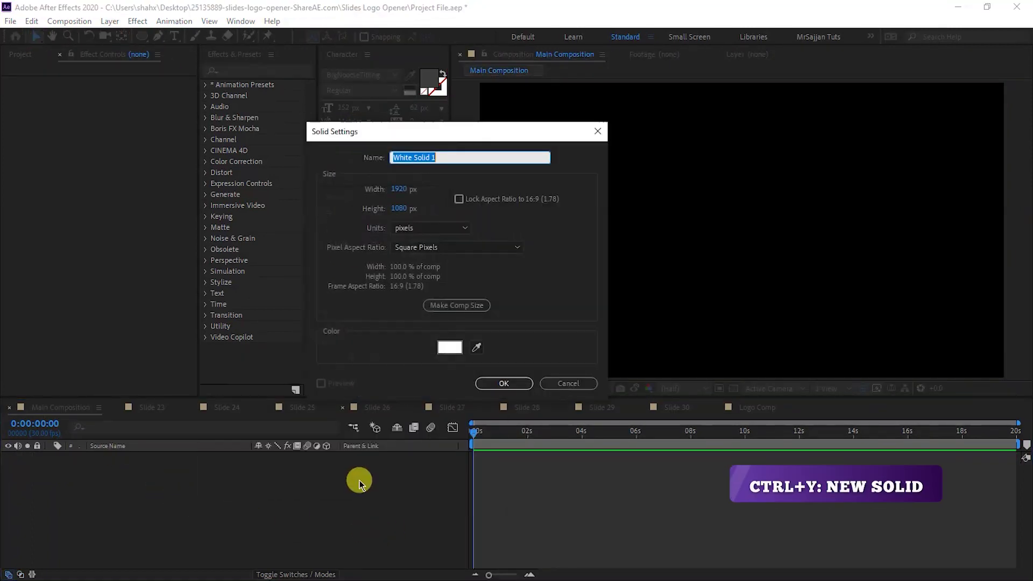
{"action": "type", "text": "BG"}
{"action": "key", "text": "Return"}
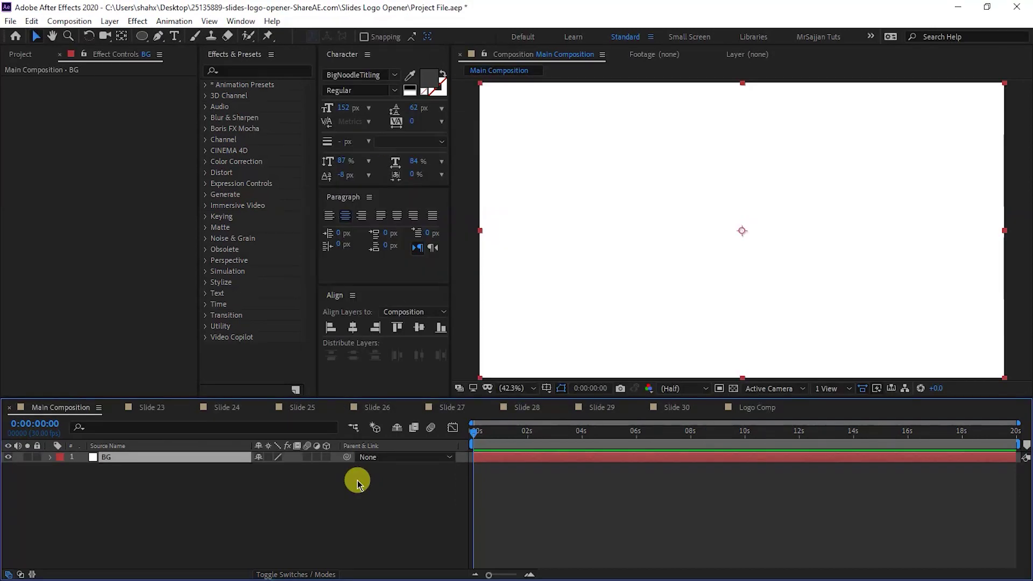
Apply the Fill effect to the Main Composition's BG layer with the color FFFDEF.
{"action": "key", "text": "ctrl+space"}
{"action": "type", "text": "fill"}
{"action": "key", "text": "Return"}
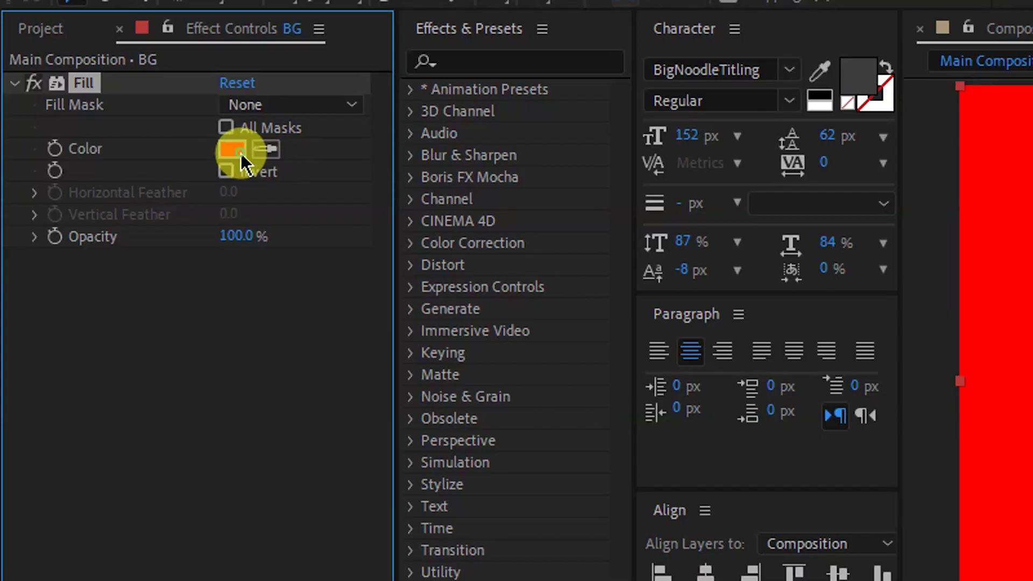
{"action": "left_click", "coordinate": [116, 114]}
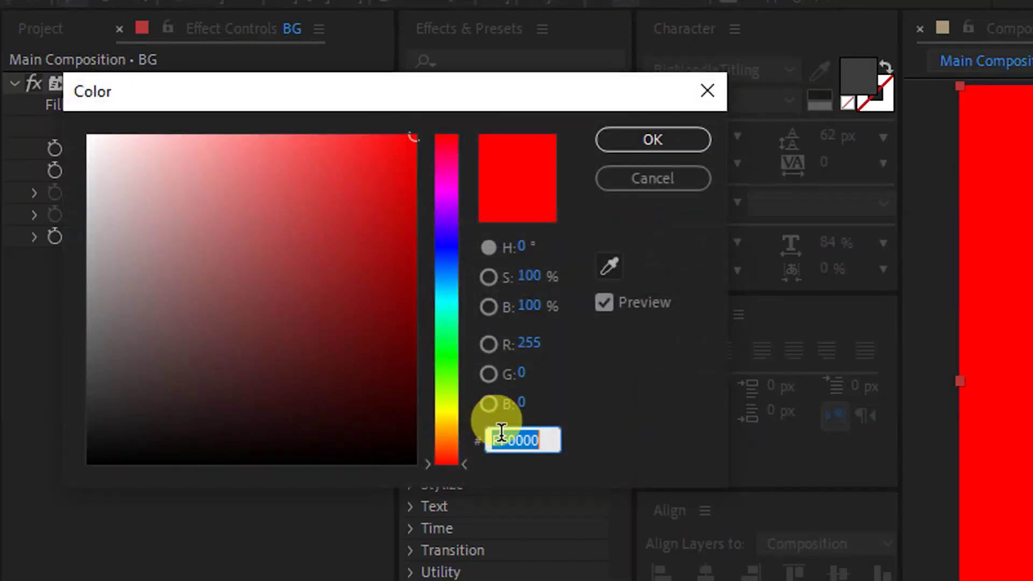
{"action": "type", "text": "FFFDEF"}
{"action": "left_click", "coordinate": [626, 153]}
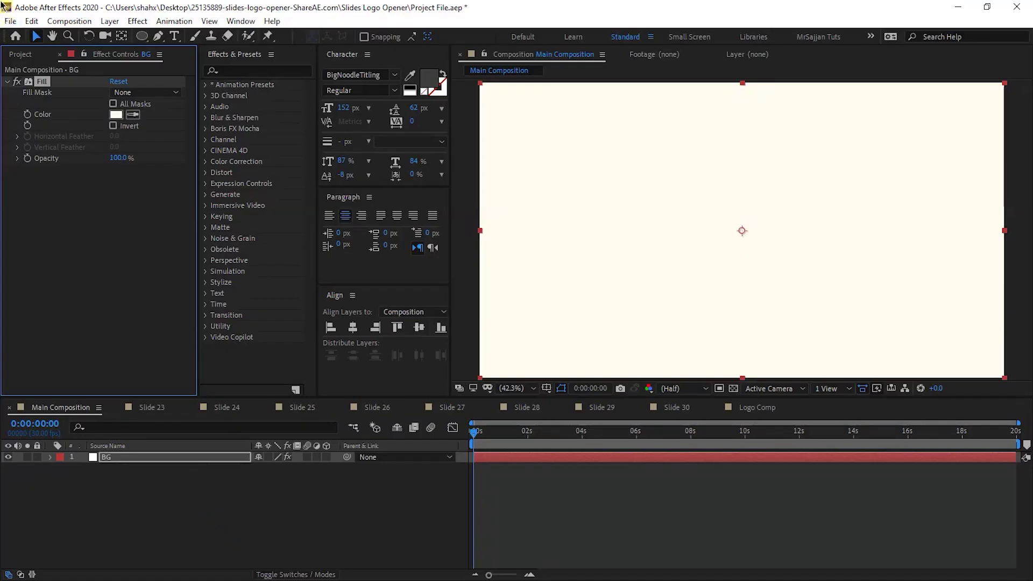
Add Slide 01 to Slide 30 above BG in the Main Composition and make them 3D layers with motion blur.
{"action": "left_click", "coordinate": [54, 355], "text": "shift"}
{"action": "left_click_drag", "start_coordinate": [70, 199], "coordinate": [119, 459]}
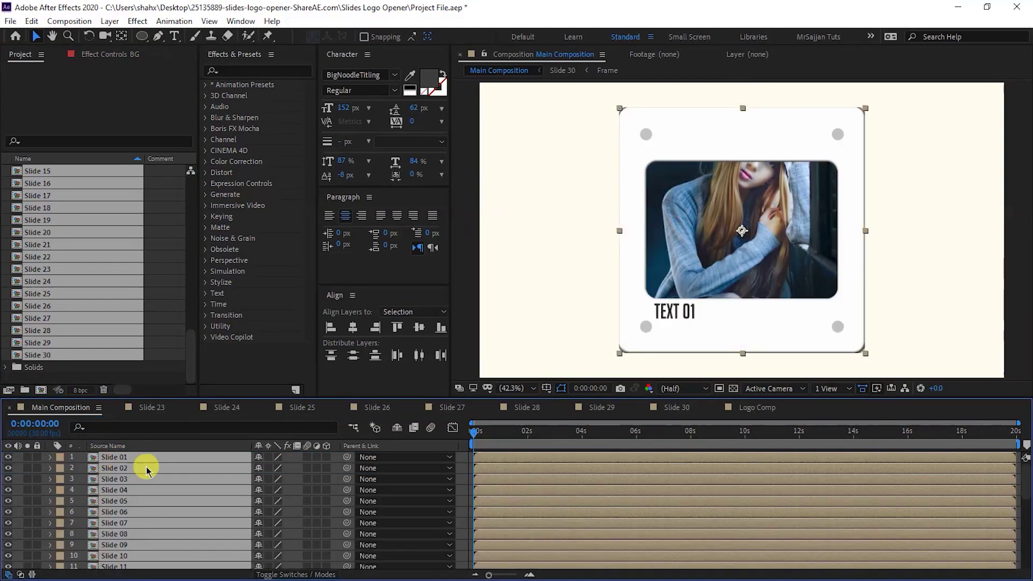
{"action": "left_click", "coordinate": [307, 457]}
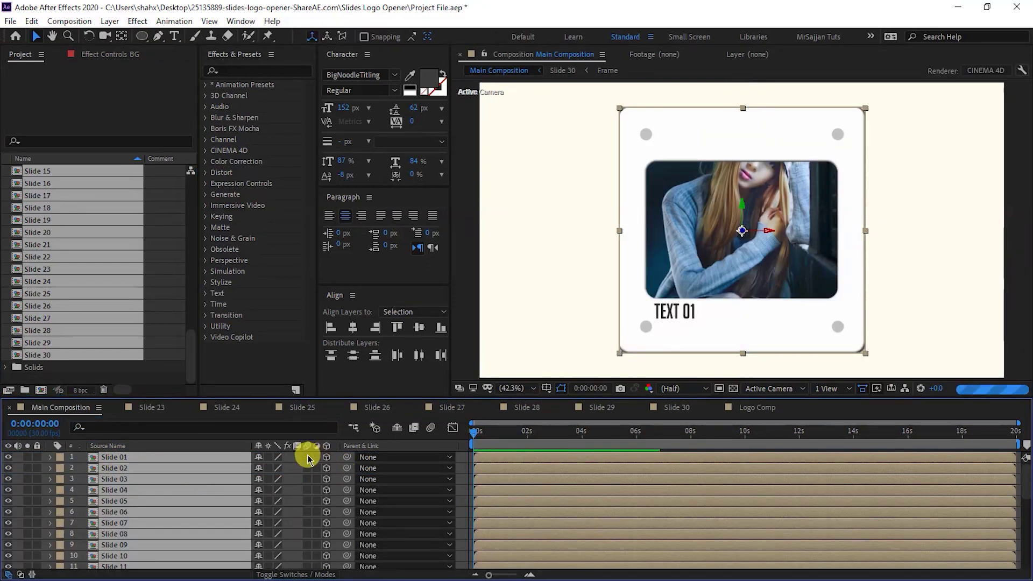
{"action": "key", "text": "ctrl+shift+a"}
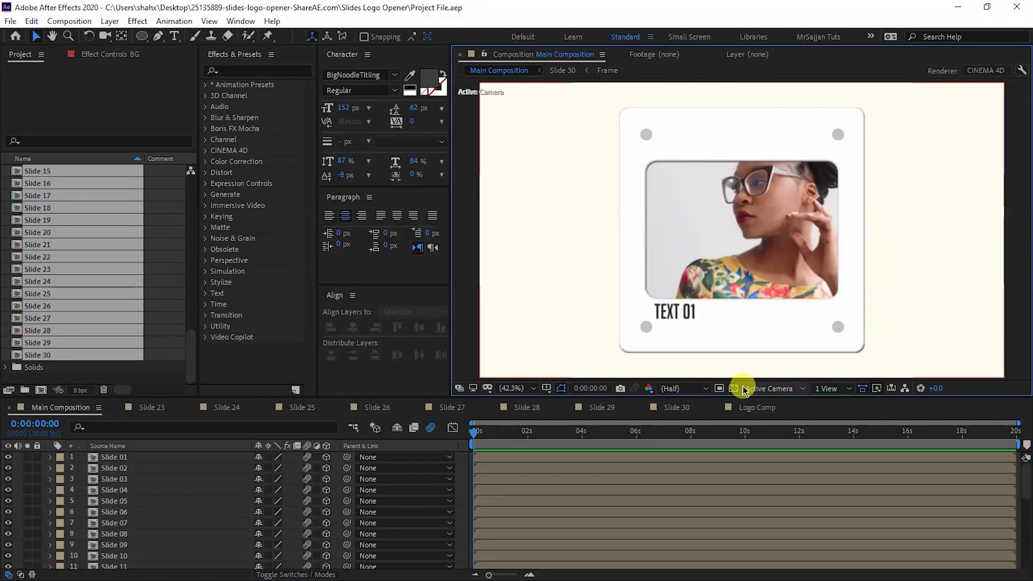
Switch the composition viewer to two horizontal views and set the Slide 01 layer's scale to 70%.
{"action": "left_click", "coordinate": [830, 389]}
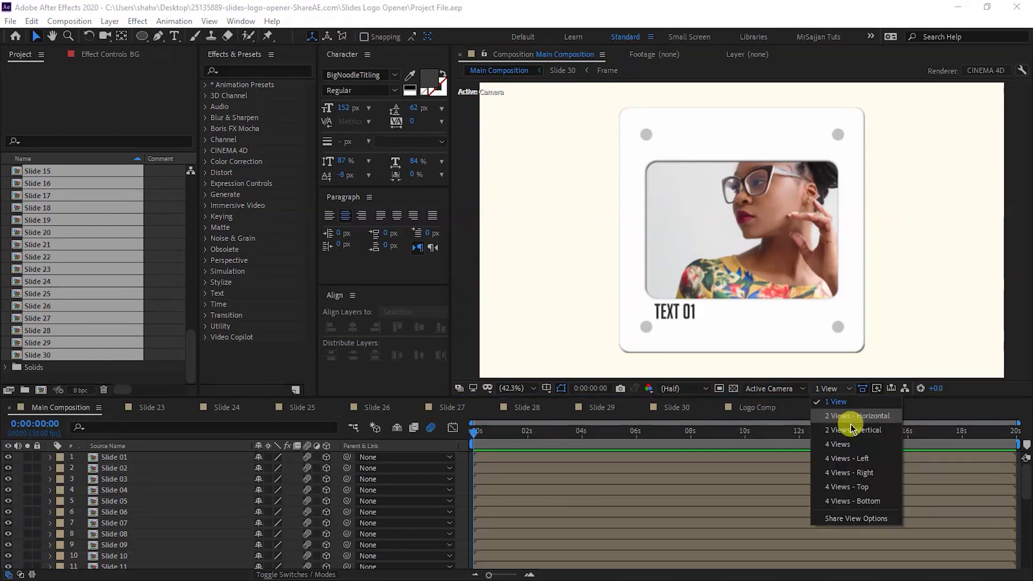
{"action": "left_click", "coordinate": [855, 418]}
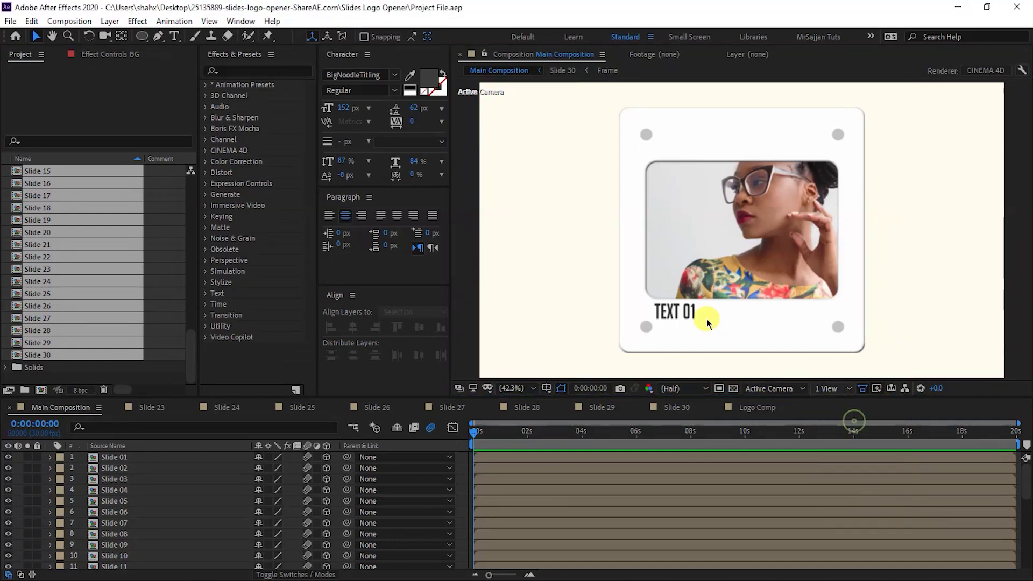
{"action": "left_click", "coordinate": [175, 460]}
{"action": "key", "text": "s"}
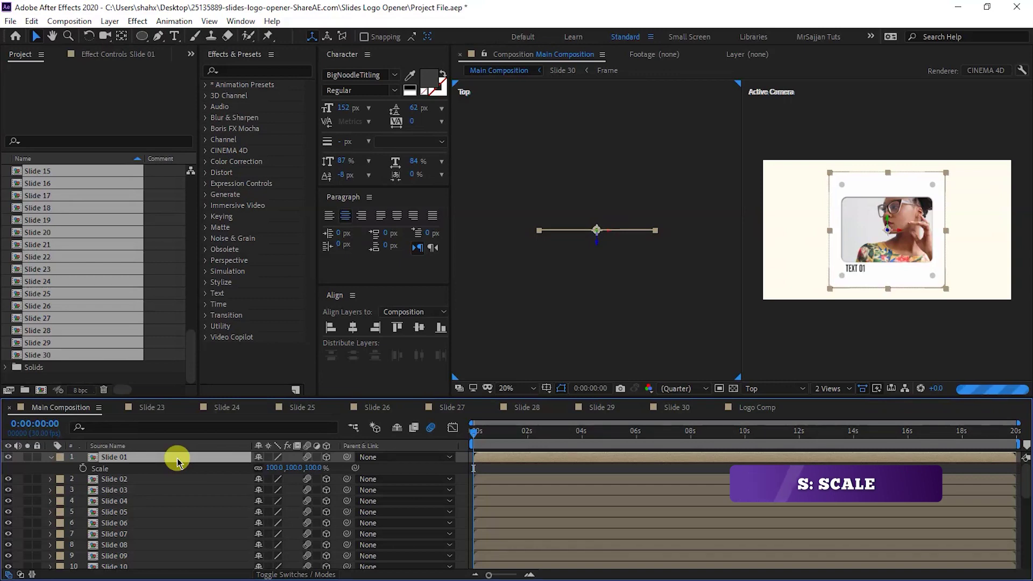
{"action": "type", "text": "70"}
{"action": "key", "text": "Return"}
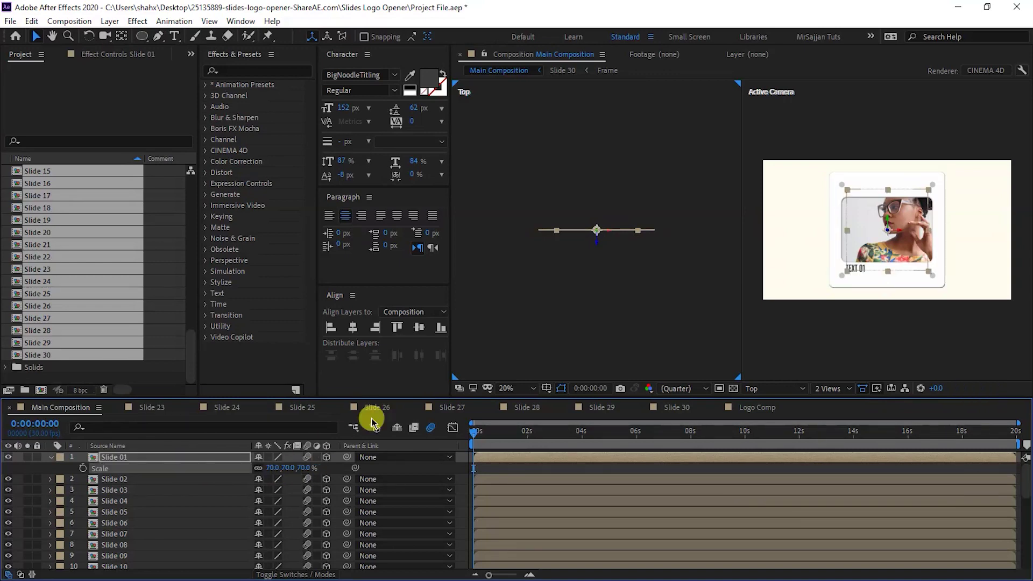
Move the Slide 01 layer back in depth and sideways until it sits in the camera frame's upper-left corner.
{"action": "left_click_drag", "start_coordinate": [597, 239], "coordinate": [606, 80]}
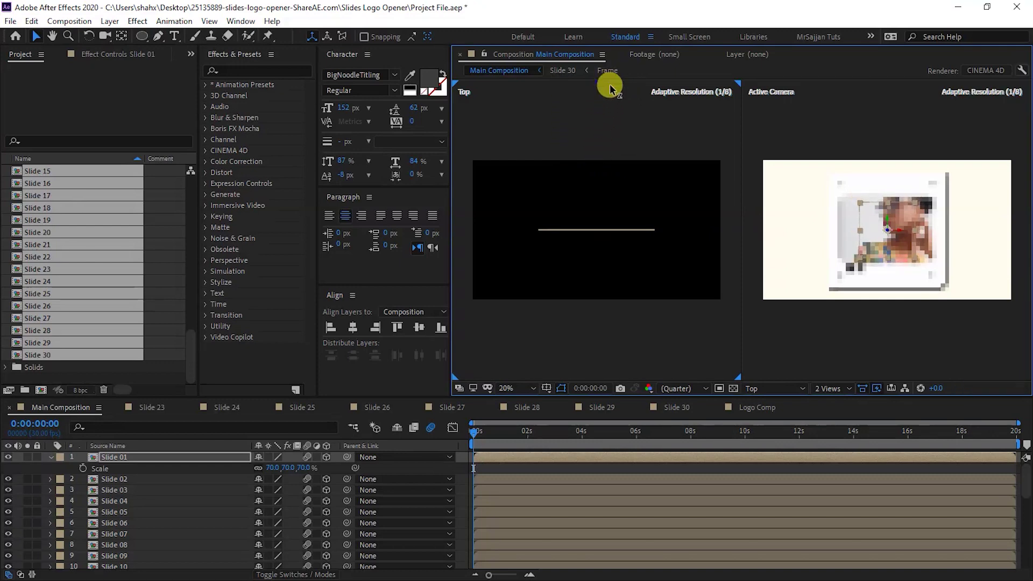
{"action": "key", "text": "comma"}
{"action": "left_click_drag", "start_coordinate": [595, 151], "coordinate": [487, 86]}
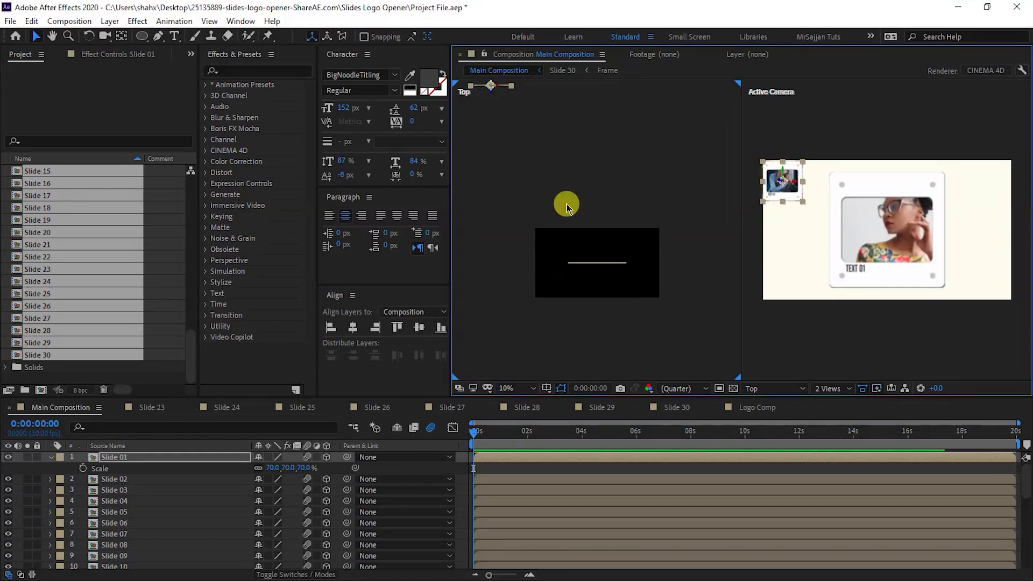
Set the Slide 02 layer's scale to 65%.
{"action": "left_click", "coordinate": [159, 480]}
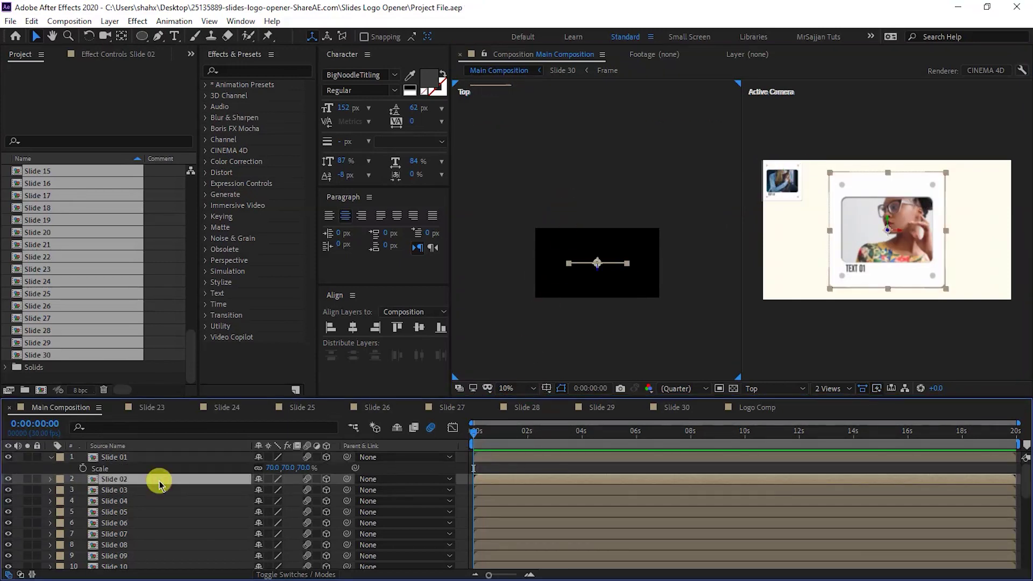
{"action": "key", "text": "s"}
{"action": "left_click", "coordinate": [296, 489]}
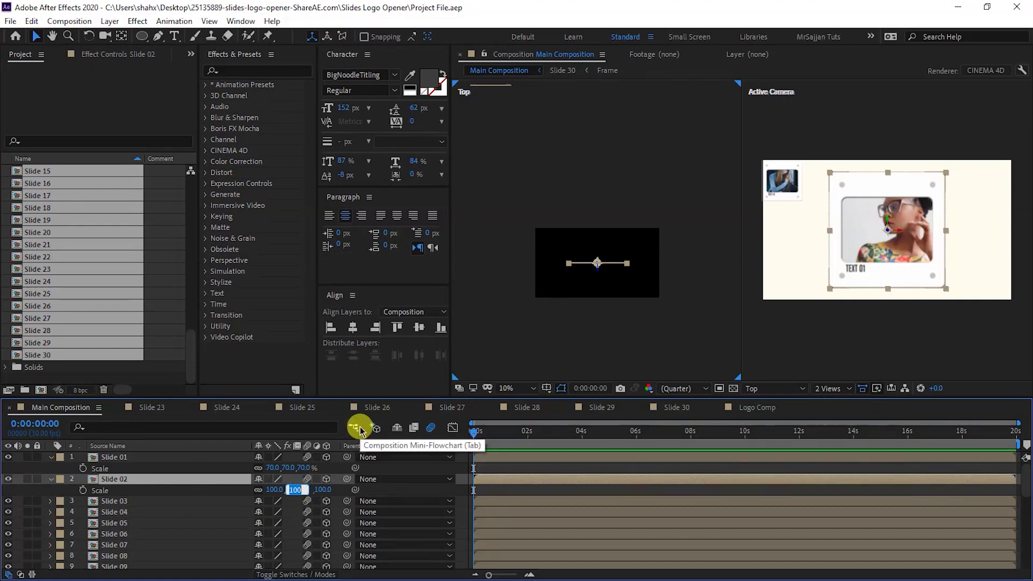
{"action": "type", "text": "65"}
Move the Slide 02 layer back in depth and sideways until it sits directly below Slide 01 in the camera frame.
{"action": "left_click", "coordinate": [601, 268]}
{"action": "left_click_drag", "start_coordinate": [599, 269], "coordinate": [589, 125]}
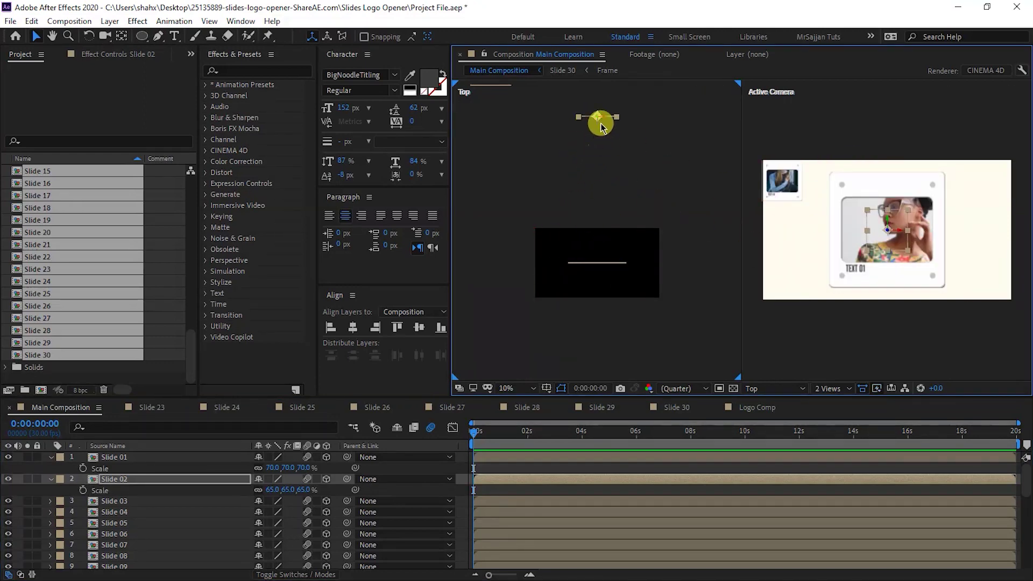
{"action": "left_click_drag", "start_coordinate": [599, 100], "coordinate": [599, 99]}
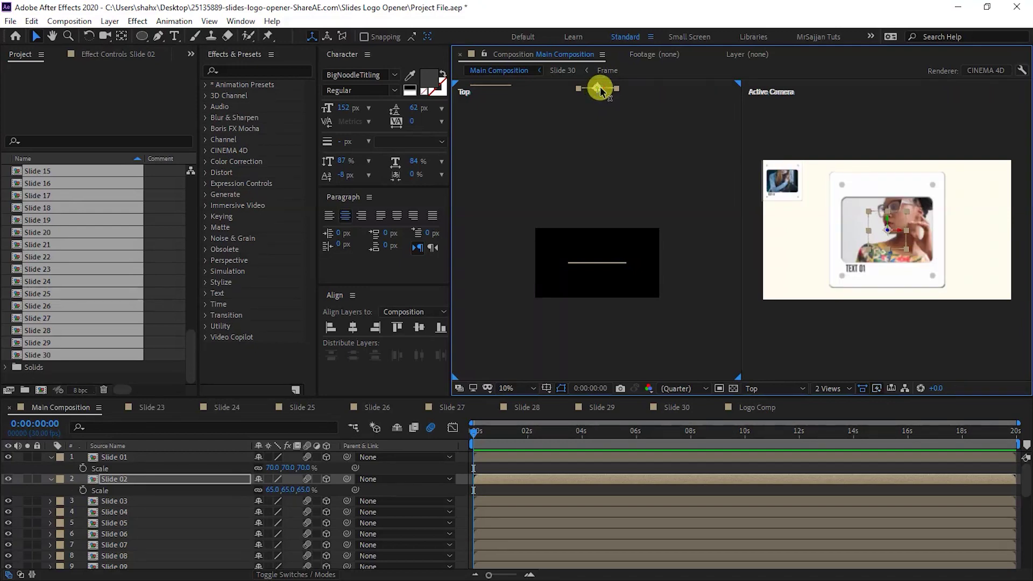
{"action": "left_click_drag", "start_coordinate": [600, 93], "coordinate": [489, 92]}
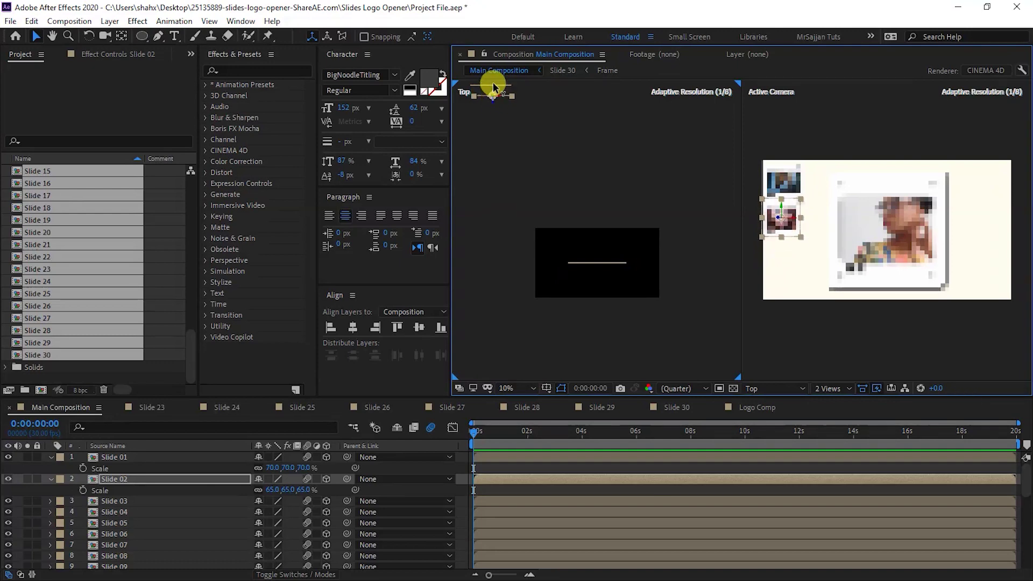
Set the Slide 03 layer's scale to 75%.
{"action": "left_click", "coordinate": [179, 502]}
{"action": "key", "text": "s"}
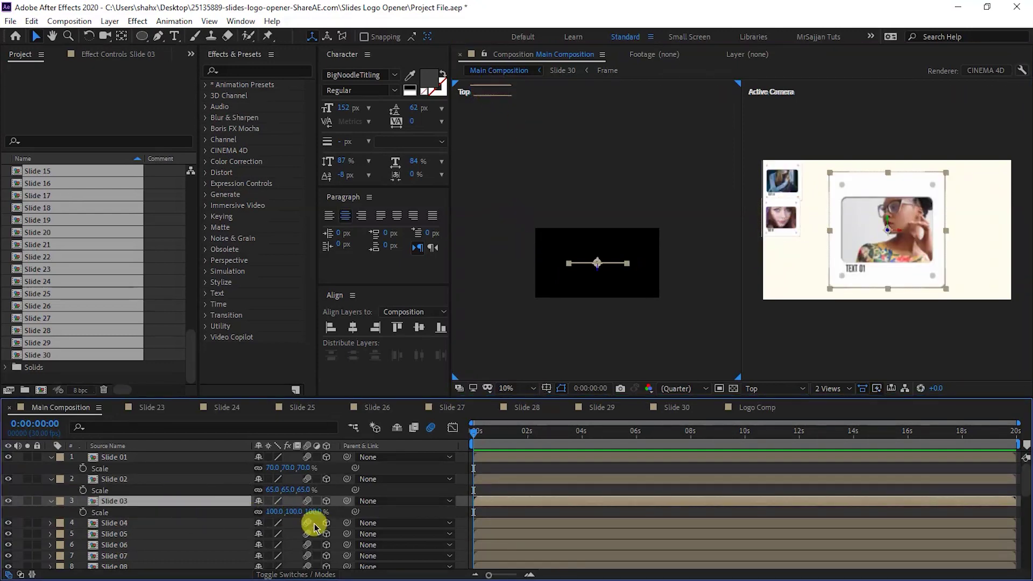
{"action": "left_click", "coordinate": [316, 512]}
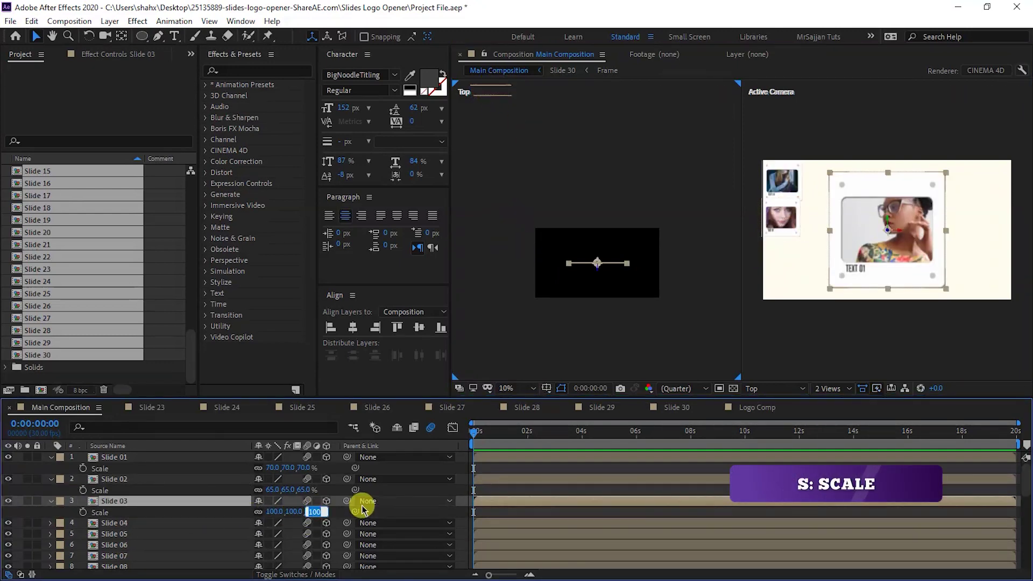
{"action": "type", "text": "75"}
{"action": "key", "text": "Return"}
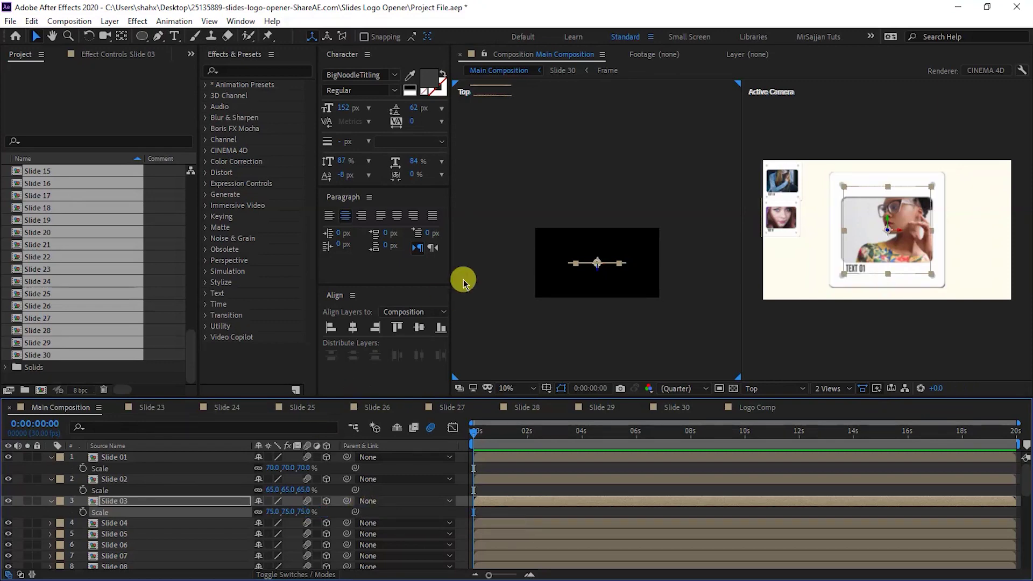
Move the Slide 03 layer back in depth and sideways until it sits beside Slide 01 in the camera frame.
{"action": "left_click_drag", "start_coordinate": [600, 271], "coordinate": [563, 106]}
{"action": "left_click", "coordinate": [892, 228]}
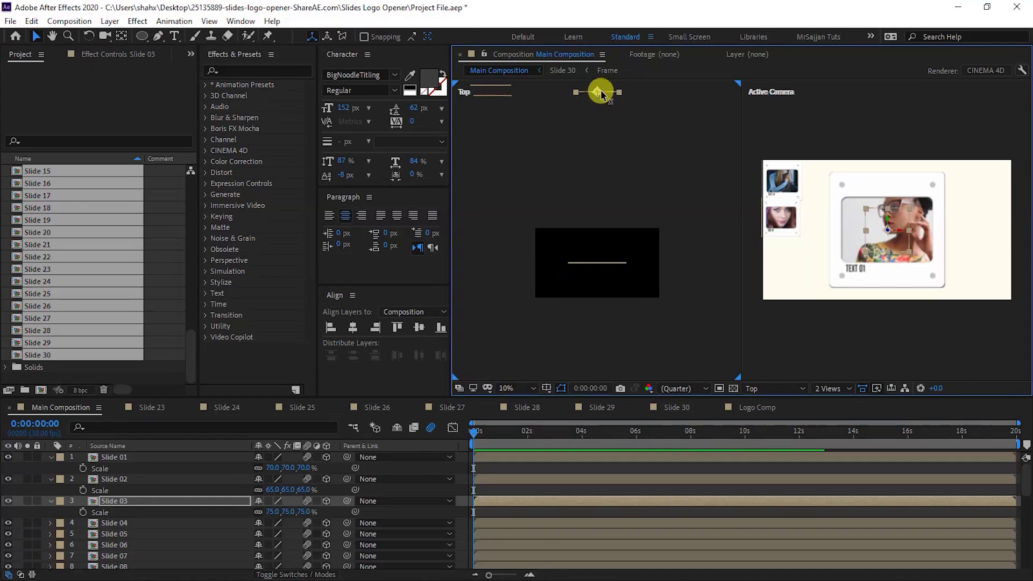
{"action": "left_click_drag", "start_coordinate": [589, 93], "coordinate": [558, 88]}
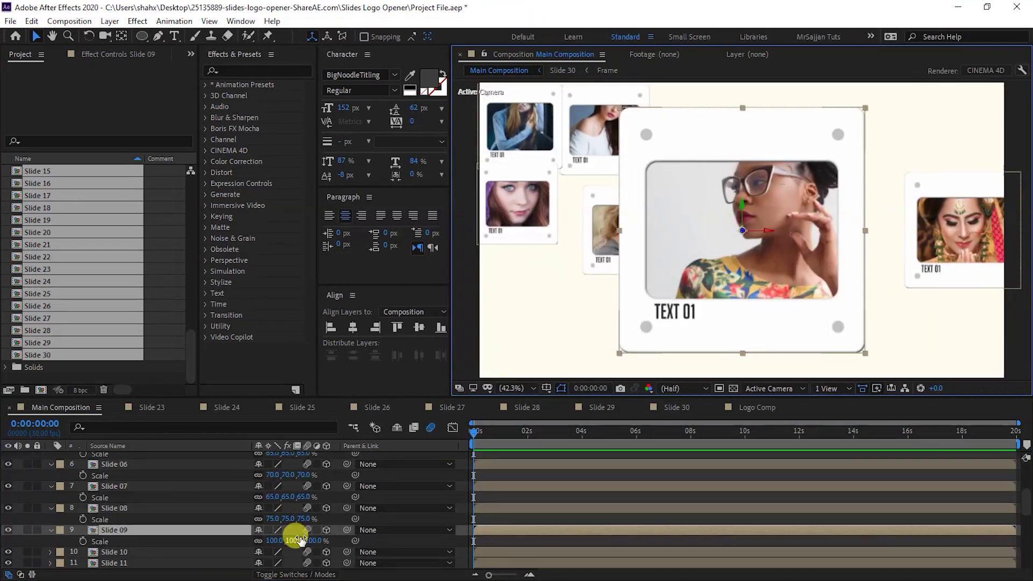
Set the scale of Slide 10 to 55%, Slide 11 to 36% and Slide 12 to 60%.
{"action": "key", "text": "ctrl+a"}
{"action": "key", "text": "comma"}
{"action": "scroll", "coordinate": [196, 524], "scroll_direction": "down", "scroll_amount": 10}
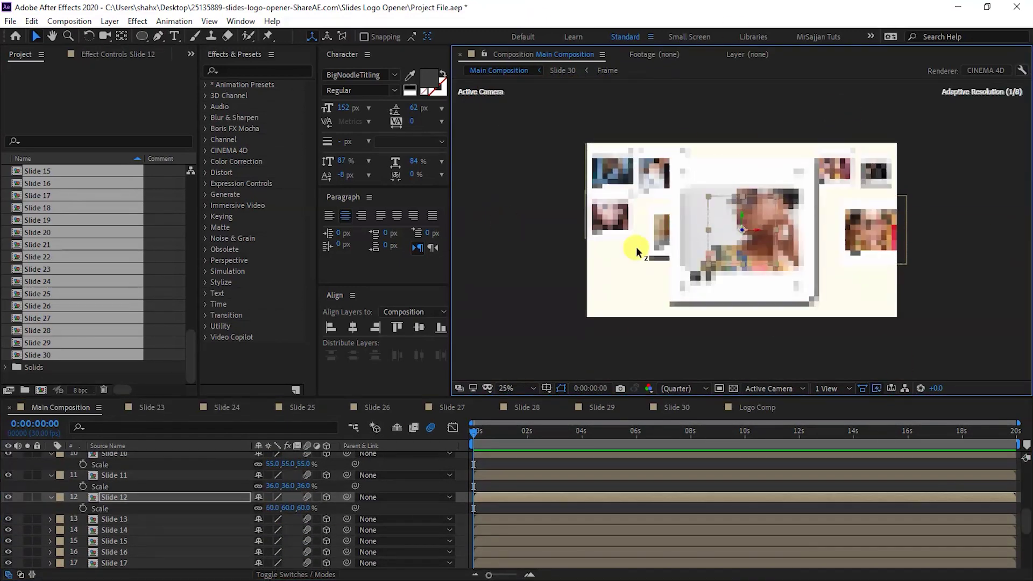
Scale the slide layers further down the stack, including Slides 26 to 30, to 65% and place slides in the camera frame's empty lower-left area.
{"action": "key", "text": "shift+slash"}
{"action": "left_click", "coordinate": [849, 358]}
{"action": "left_click_drag", "start_coordinate": [849, 358], "coordinate": [503, 281]}
{"action": "left_click_drag", "start_coordinate": [742, 231], "coordinate": [583, 272]}
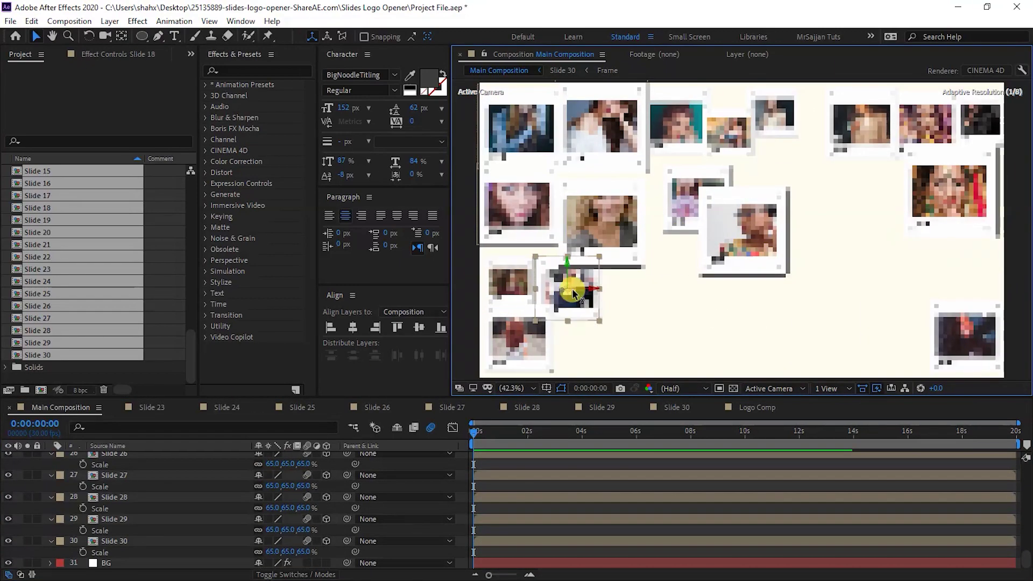
Spread the remaining slides over the gaps until they fill the camera frame, with the large Slide 20 in its lower-right area.
{"action": "left_click", "coordinate": [796, 231]}
{"action": "left_click_drag", "start_coordinate": [797, 230], "coordinate": [860, 226]}
{"action": "left_click_drag", "start_coordinate": [934, 288], "coordinate": [669, 341]}
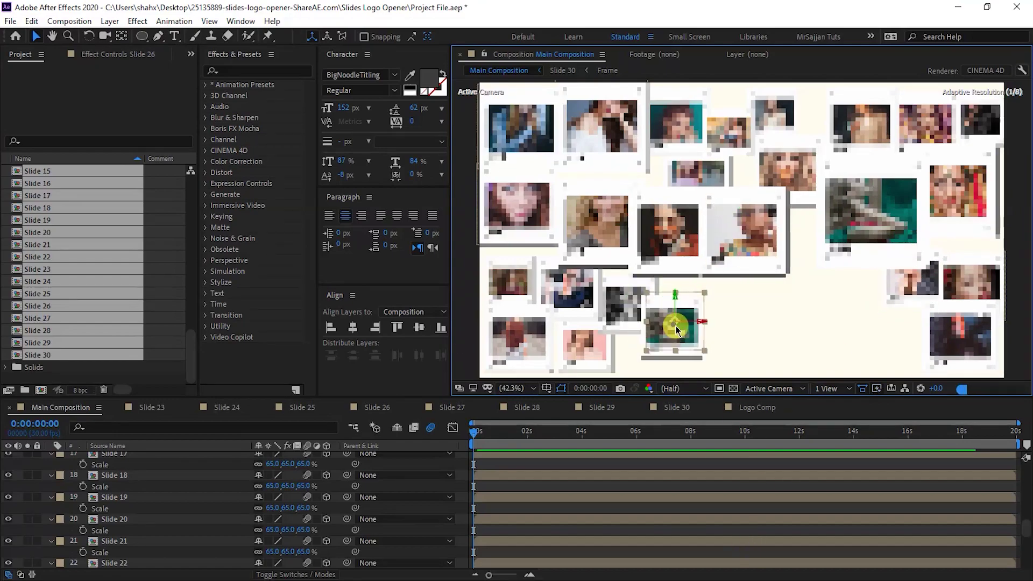
{"action": "left_click_drag", "start_coordinate": [873, 248], "coordinate": [835, 301]}
{"action": "left_click_drag", "start_coordinate": [500, 353], "coordinate": [971, 259]}
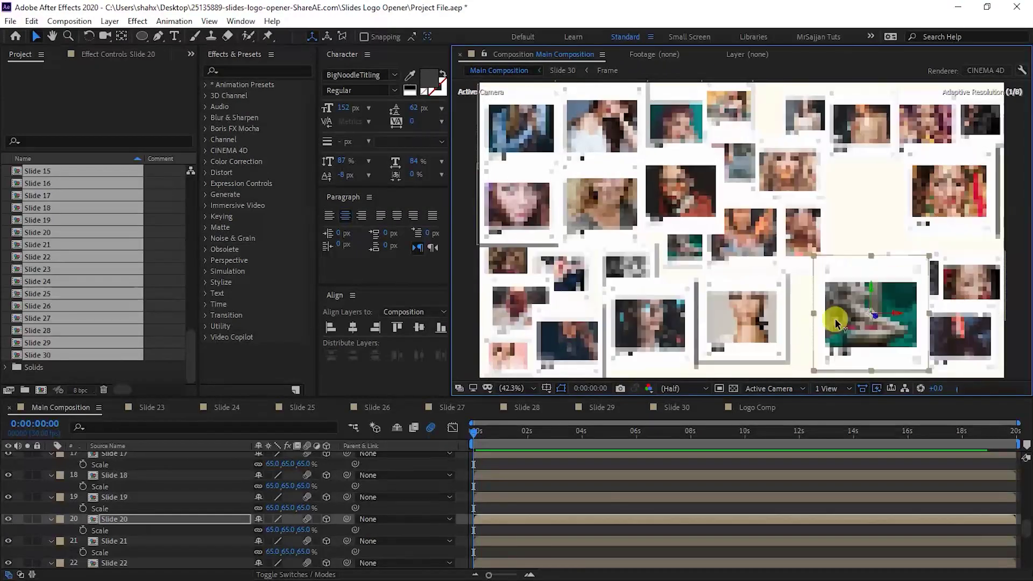
{"action": "left_click_drag", "start_coordinate": [770, 256], "coordinate": [848, 270]}
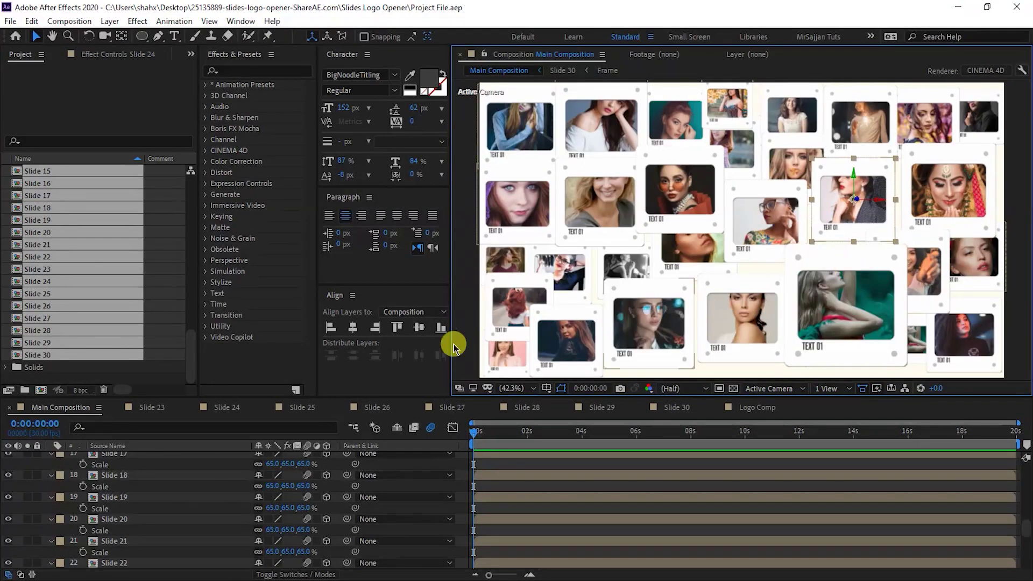
Collapse the revealed scale properties of all slide layers and clear the layer selection.
{"action": "scroll", "coordinate": [175, 516], "scroll_direction": "up", "scroll_amount": 10}
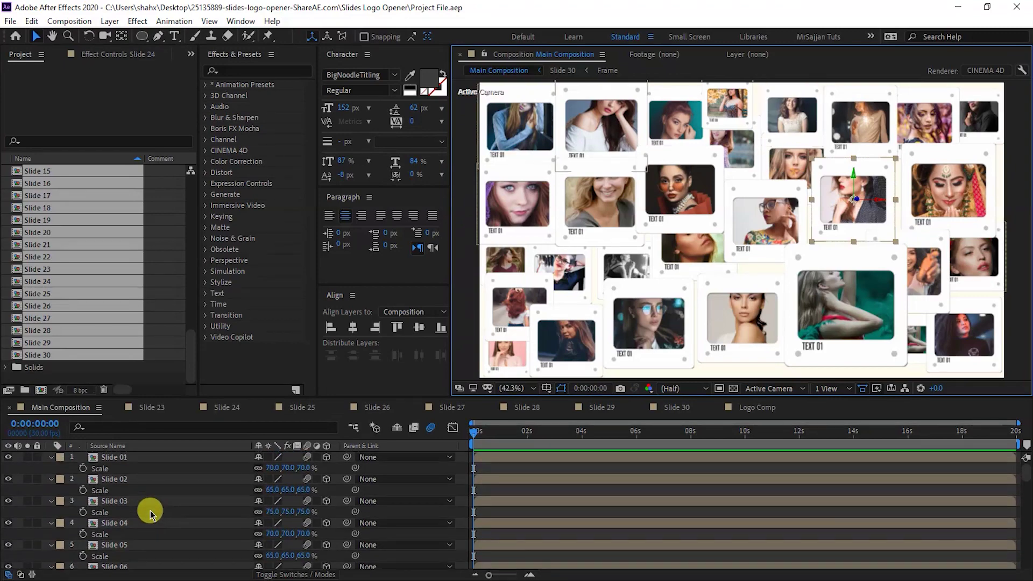
{"action": "key", "text": "ctrl+a"}
{"action": "left_click", "coordinate": [51, 457]}
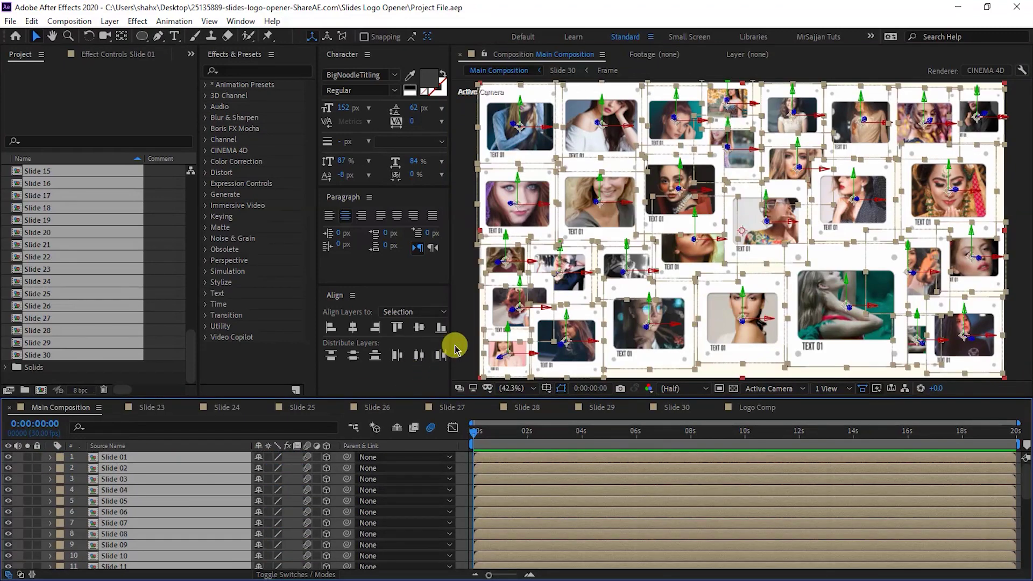
{"action": "key", "text": "ctrl+shift+a"}
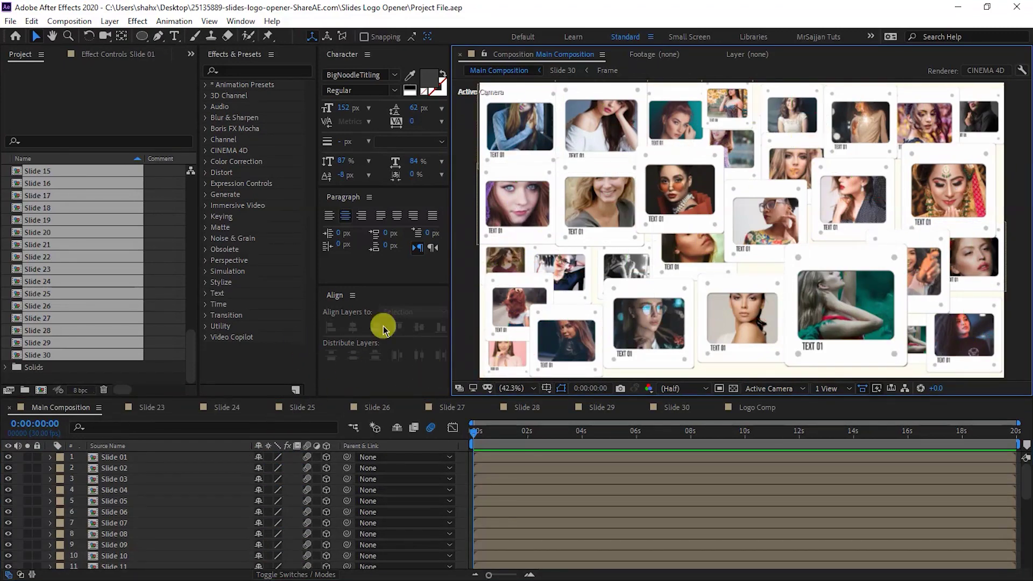
Add a new camera layer to the Main Composition.
{"action": "right_click", "coordinate": [461, 317]}
{"action": "mouse_move", "coordinate": [473, 322]}
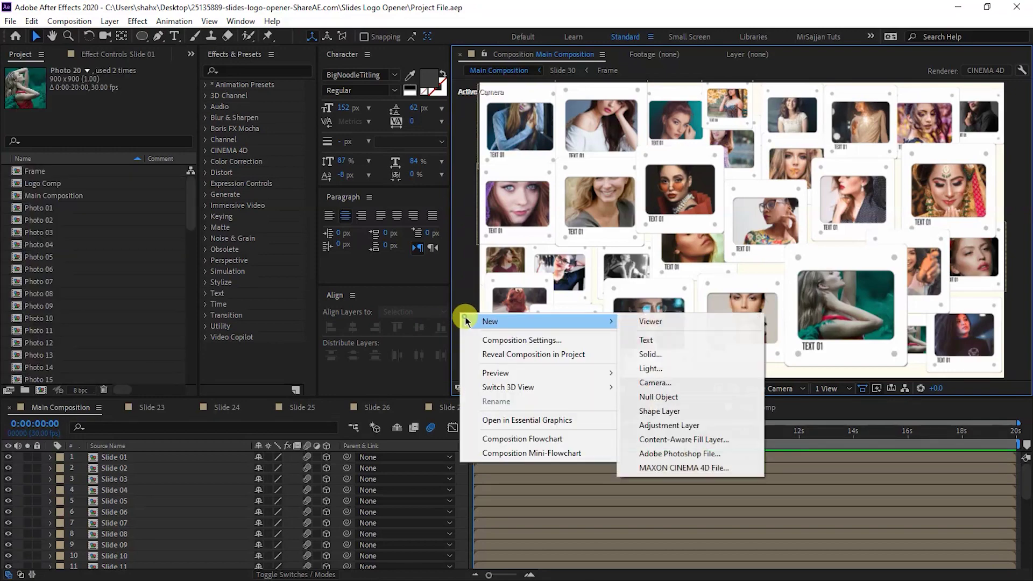
{"action": "left_click", "coordinate": [684, 383]}
{"action": "left_click", "coordinate": [394, 423]}
Add a null object named Camera Position and make it a 3D layer.
{"action": "right_click", "coordinate": [461, 336]}
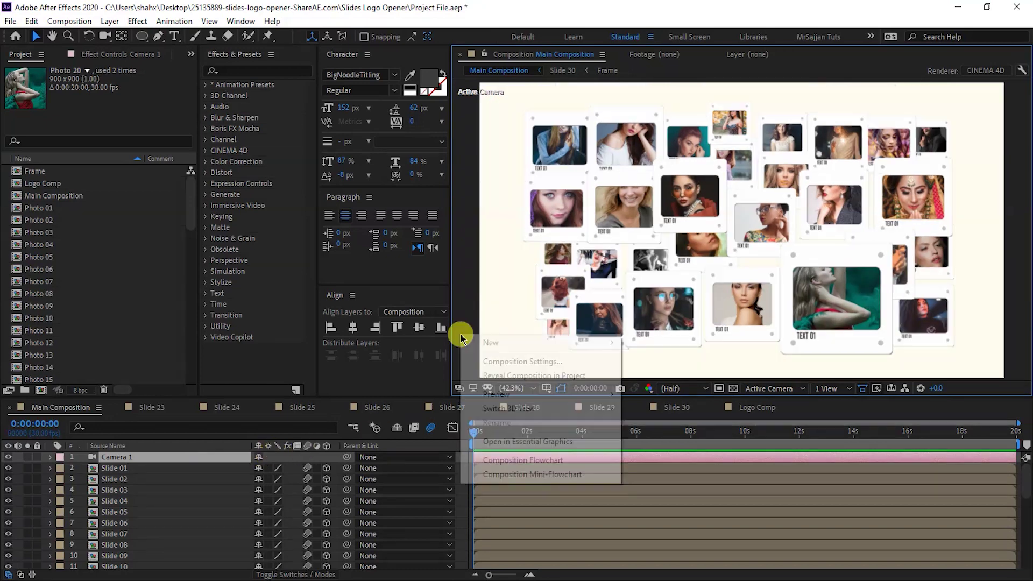
{"action": "mouse_move", "coordinate": [485, 342]}
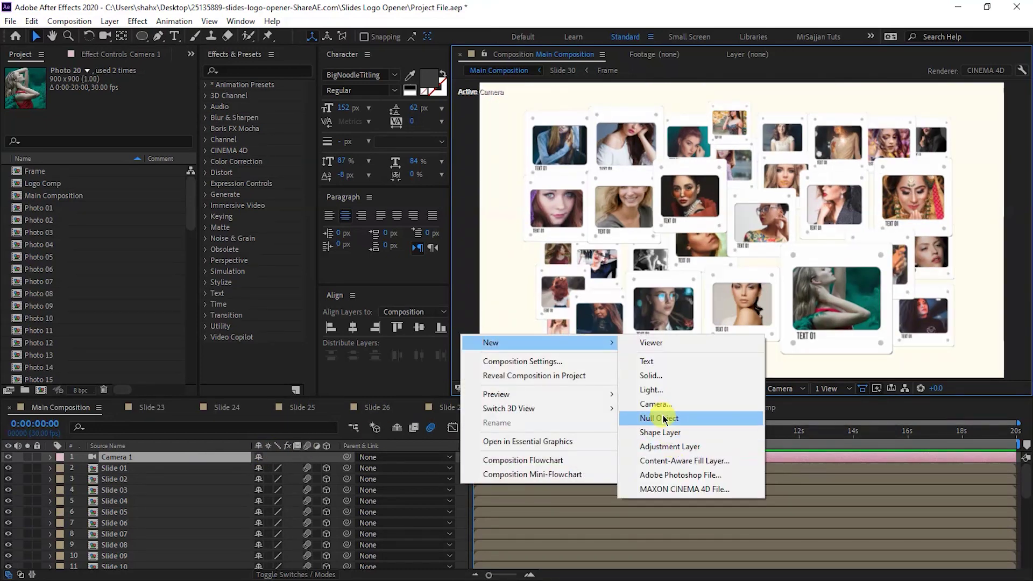
{"action": "left_click", "coordinate": [660, 418]}
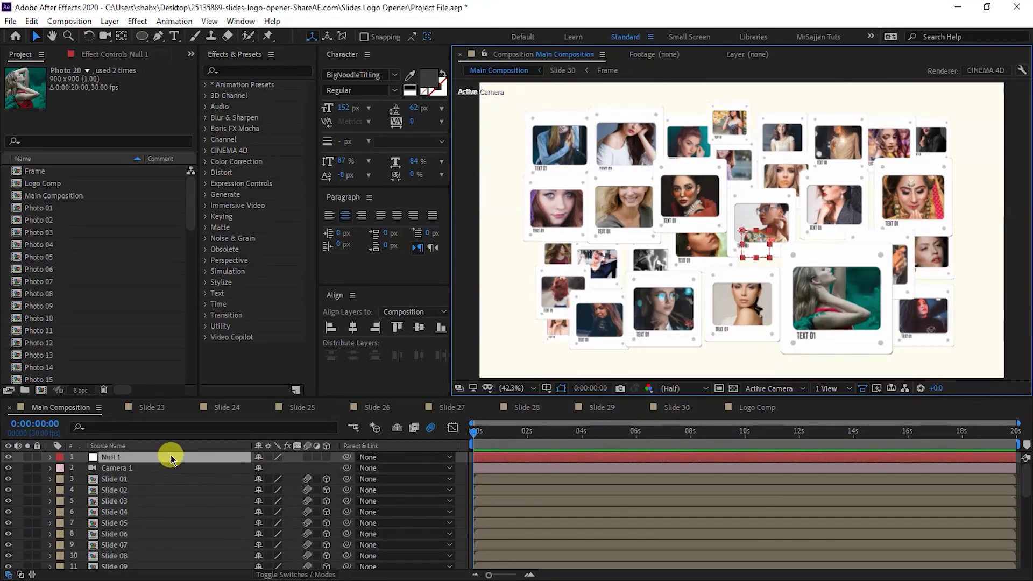
{"action": "key", "text": "Return"}
{"action": "type", "text": "Camera Position"}
{"action": "key", "text": "Return"}
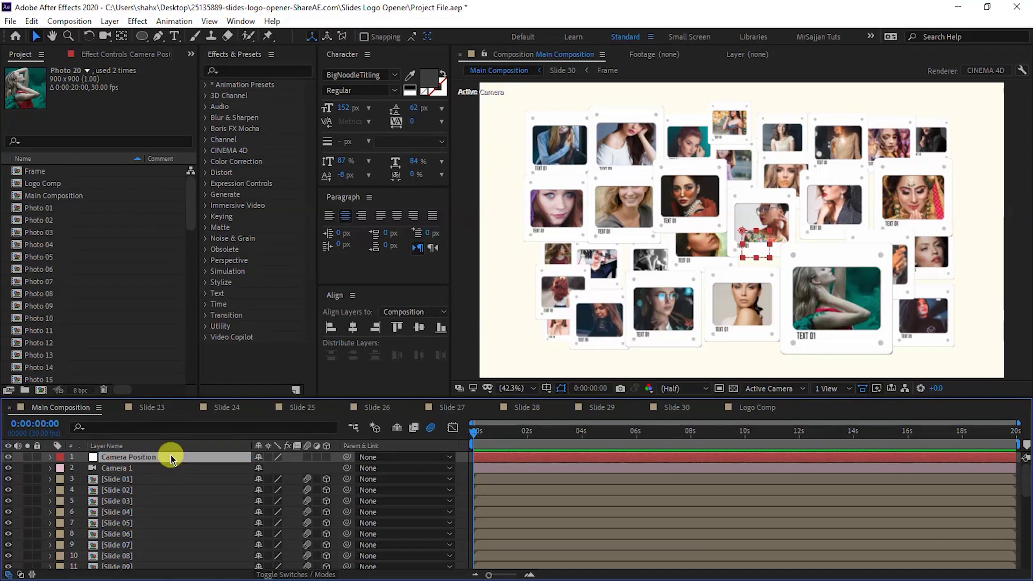
{"action": "left_click", "coordinate": [326, 457]}
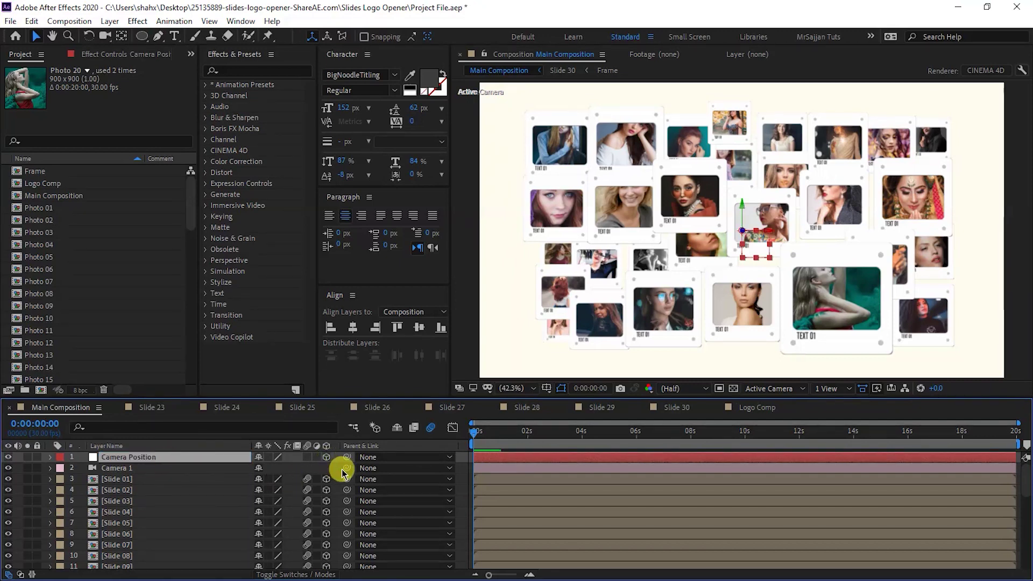
Parent Camera 1 to the Camera Position null and move the camera forward to a Z position of about -581.7.
{"action": "left_click_drag", "start_coordinate": [347, 468], "coordinate": [184, 458]}
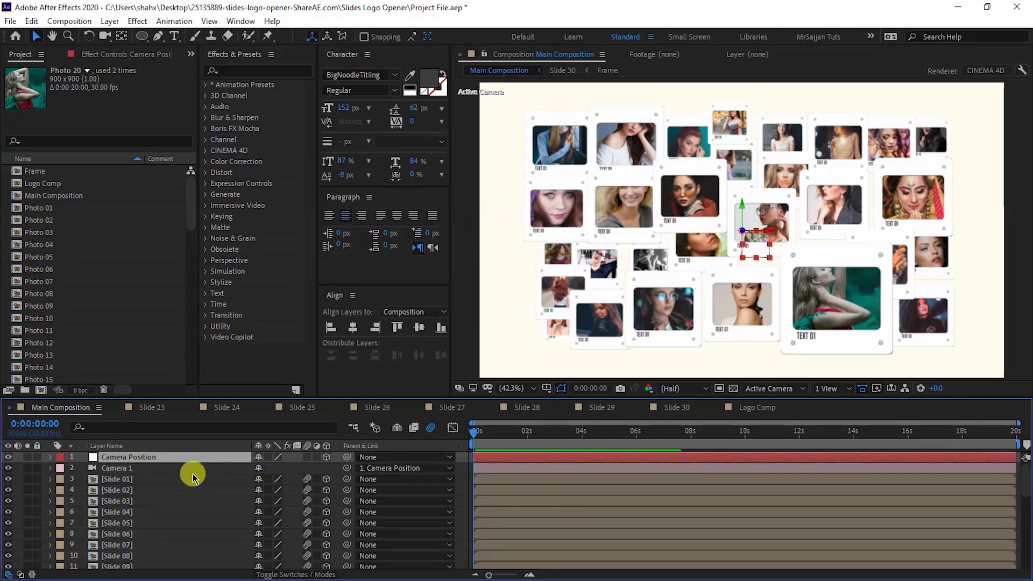
{"action": "left_click", "coordinate": [180, 469]}
{"action": "key", "text": "p"}
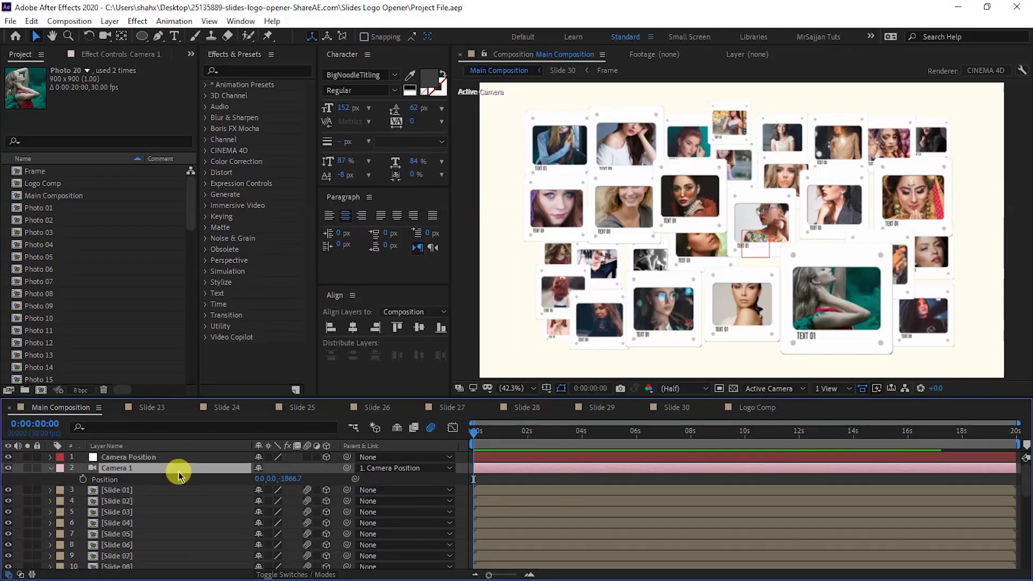
{"action": "left_click_drag", "start_coordinate": [291, 484], "coordinate": [762, 575]}
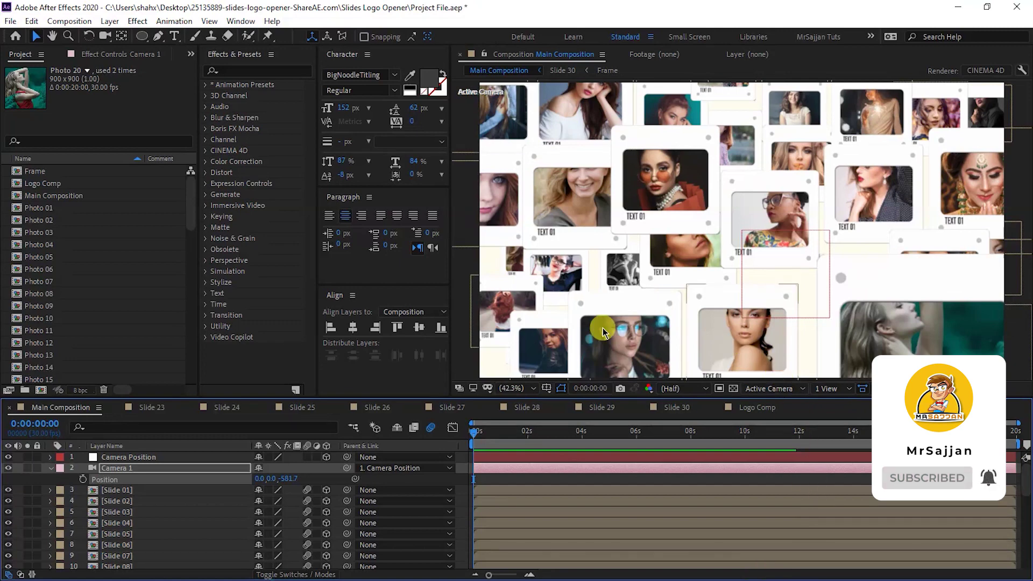
Reposition Slide 17 and the slides in the lower-right area, including Slide 26, to even out the closer camera view.
{"action": "left_click", "coordinate": [514, 264]}
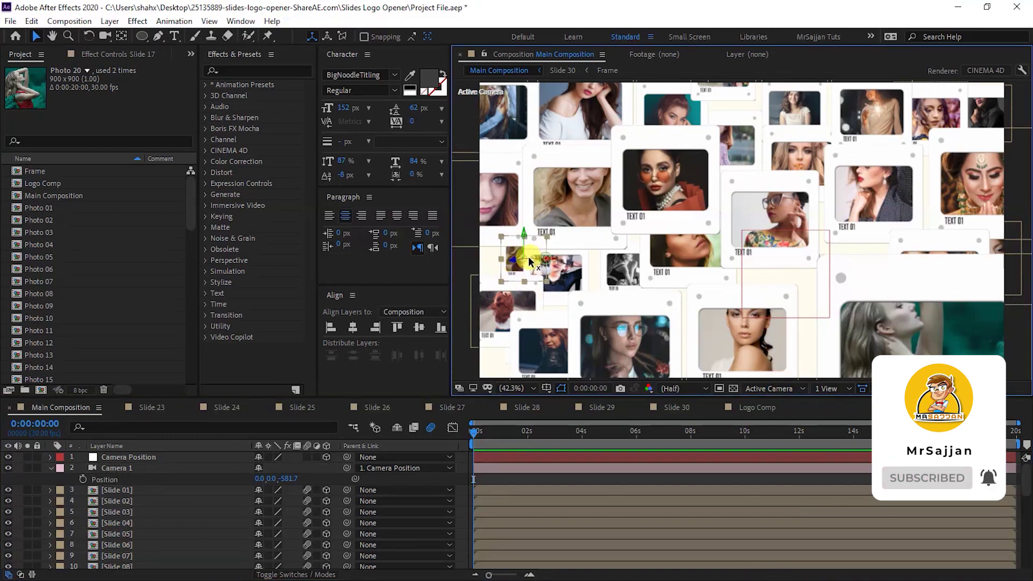
{"action": "left_click_drag", "start_coordinate": [531, 262], "coordinate": [516, 261]}
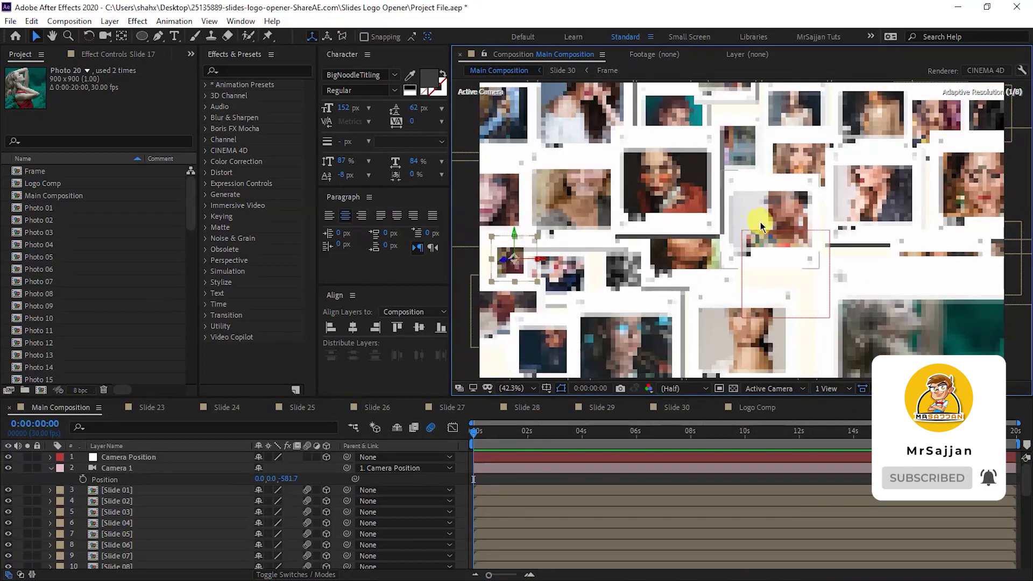
{"action": "left_click_drag", "start_coordinate": [862, 281], "coordinate": [903, 353]}
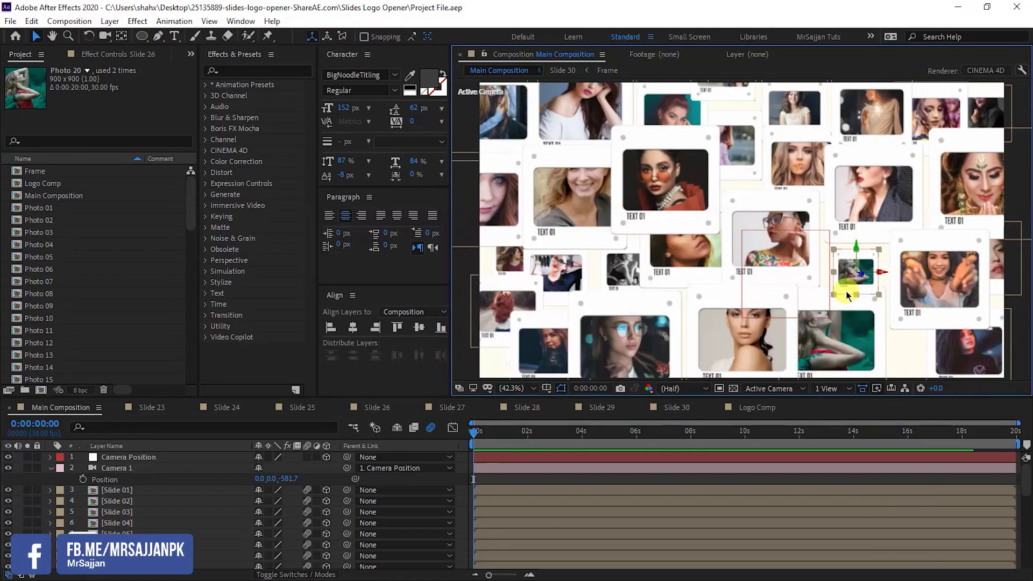
Add a light layer of type Point to the Main Composition.
{"action": "right_click", "coordinate": [459, 276]}
{"action": "mouse_move", "coordinate": [564, 281]}
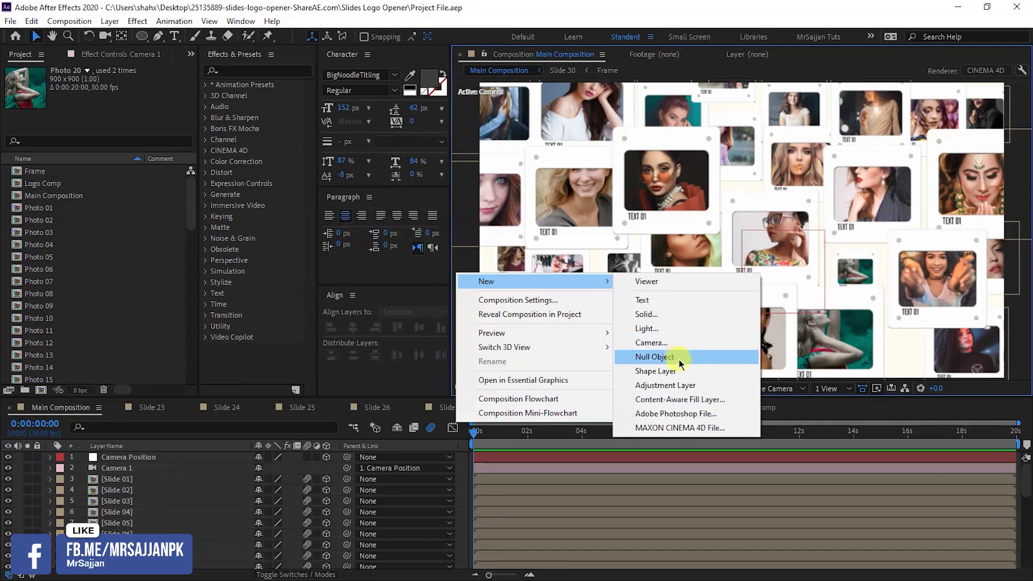
{"action": "left_click", "coordinate": [646, 328]}
{"action": "left_click", "coordinate": [517, 162]}
{"action": "left_click", "coordinate": [540, 201]}
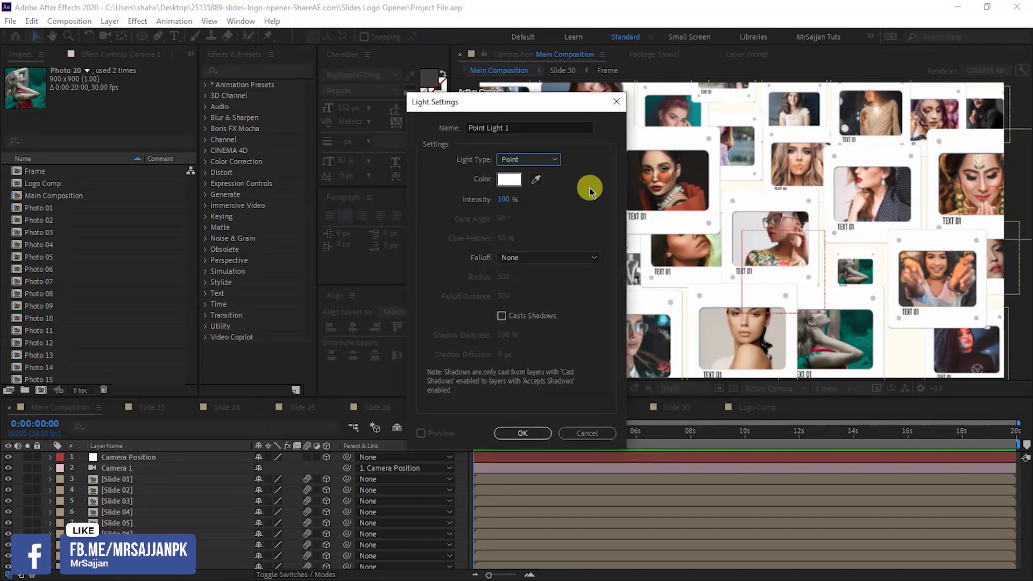
{"action": "left_click", "coordinate": [523, 433]}
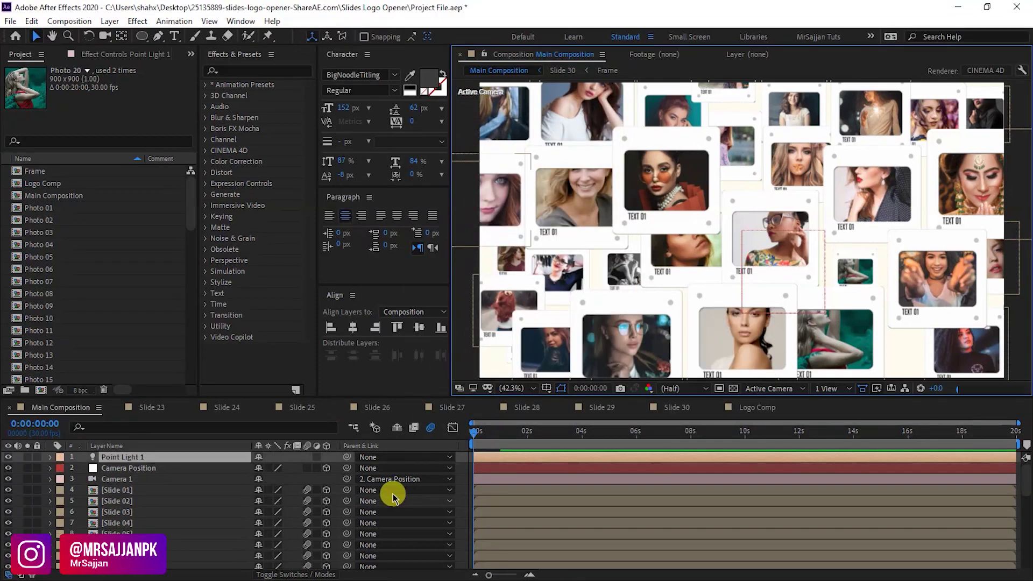
Set the point light's position to 1400, 500, -4500 and turn on its Casts Shadows option.
{"action": "left_click", "coordinate": [49, 457]}
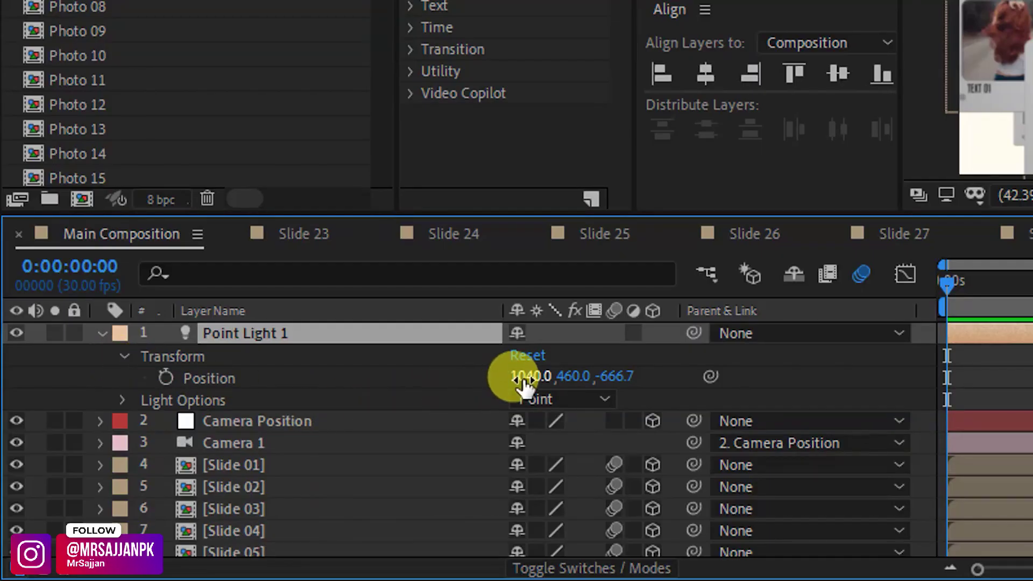
{"action": "left_click", "coordinate": [525, 376]}
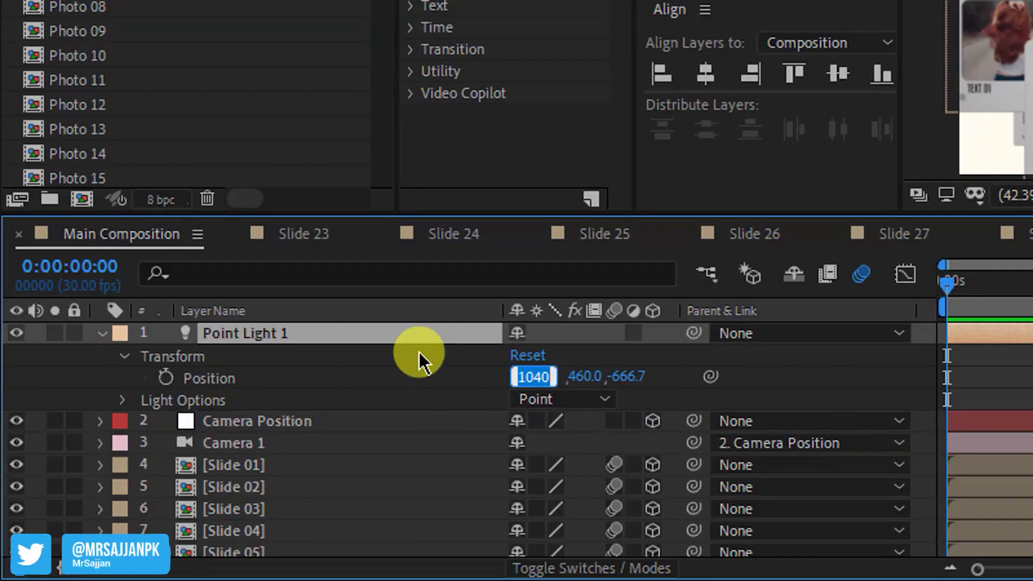
{"action": "type", "text": "1400"}
{"action": "key", "text": "Tab"}
{"action": "type", "text": "500"}
{"action": "key", "text": "Tab"}
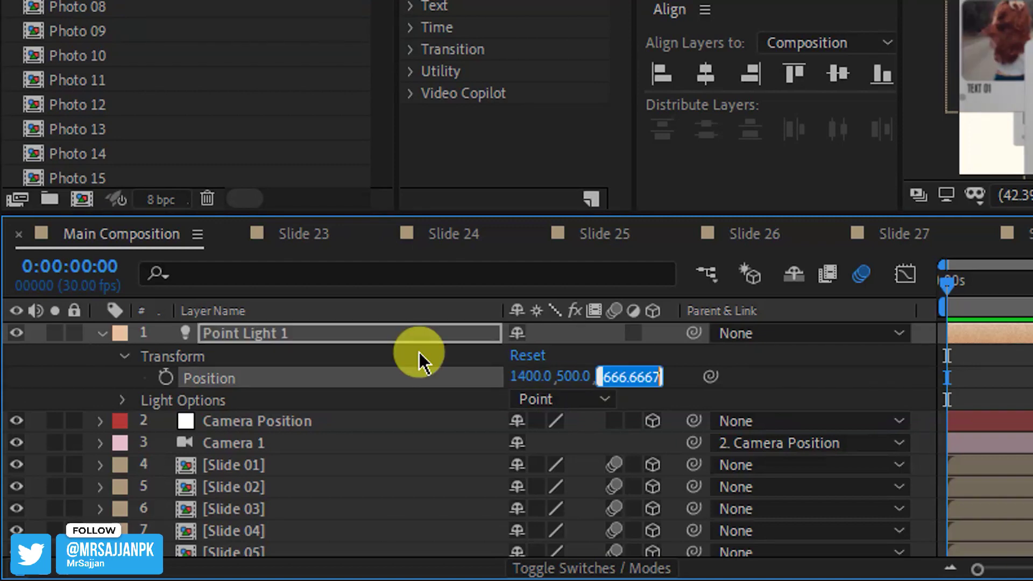
{"action": "type", "text": "-4500"}
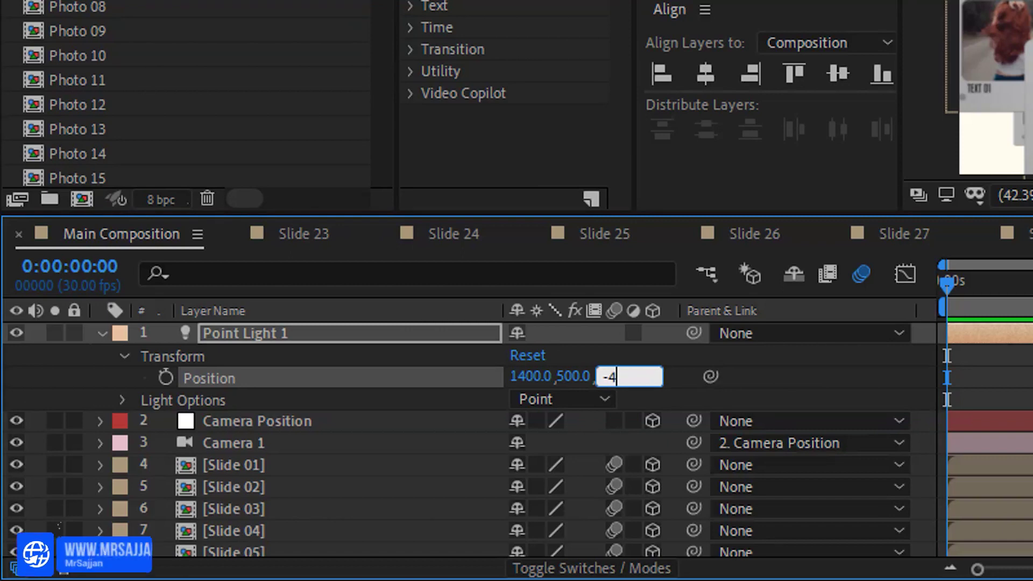
{"action": "key", "text": "Return"}
{"action": "left_click", "coordinate": [124, 401]}
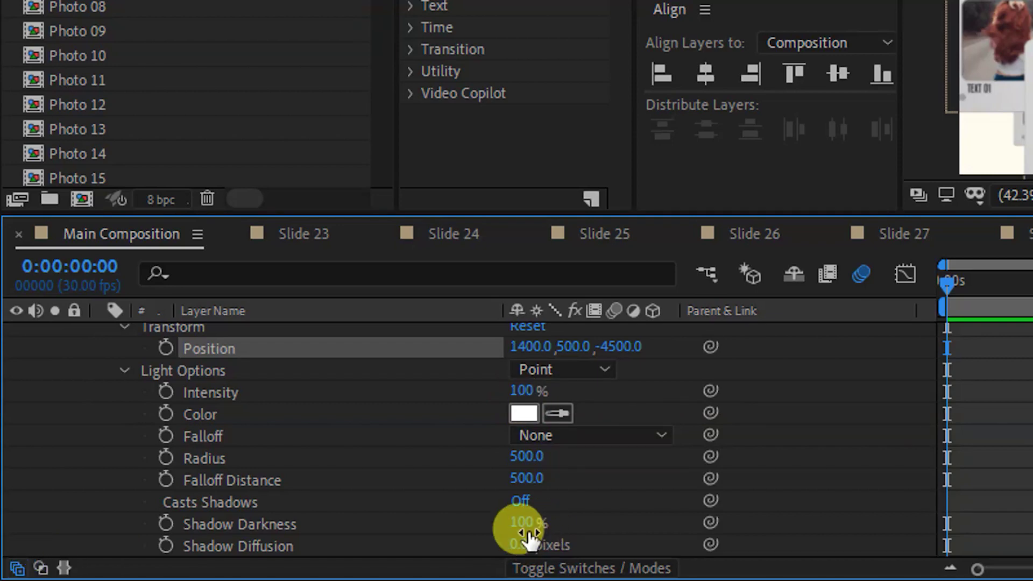
{"action": "left_click", "coordinate": [521, 503]}
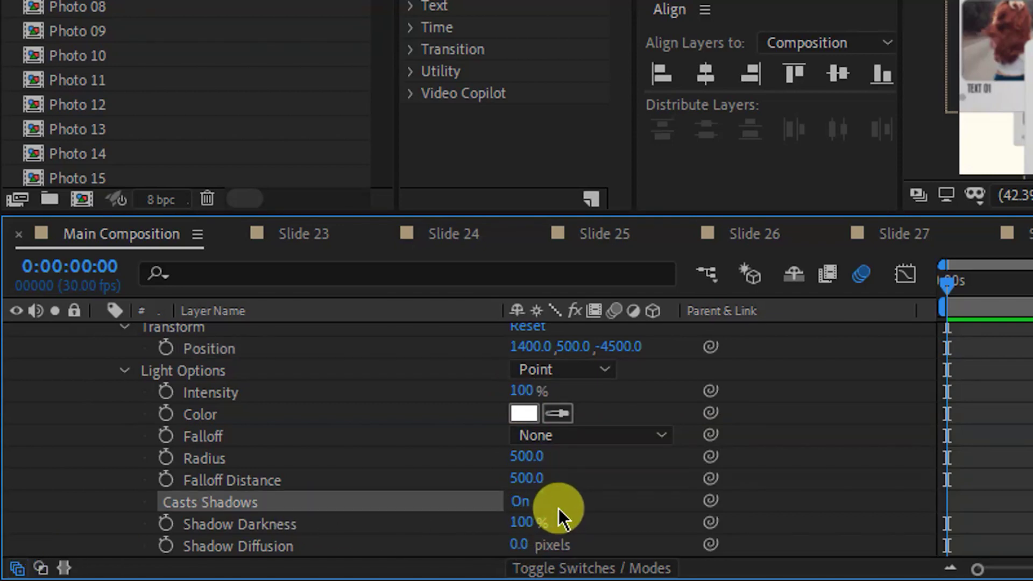
Add an adjustment layer to the Main Composition and name it CC.
{"action": "right_click", "coordinate": [469, 316]}
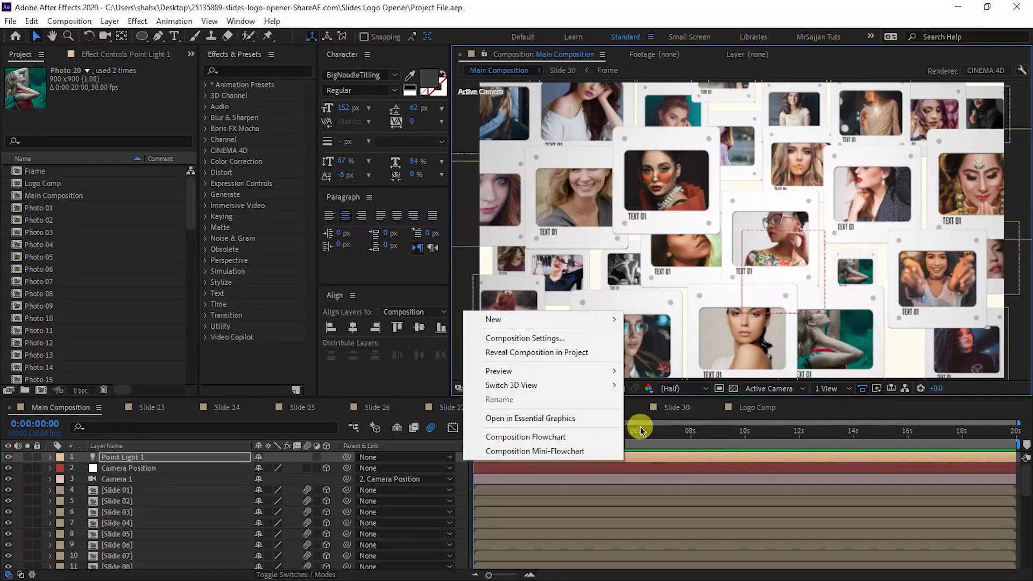
{"action": "key", "text": "ctrl+alt+y"}
{"action": "left_click", "coordinate": [166, 462]}
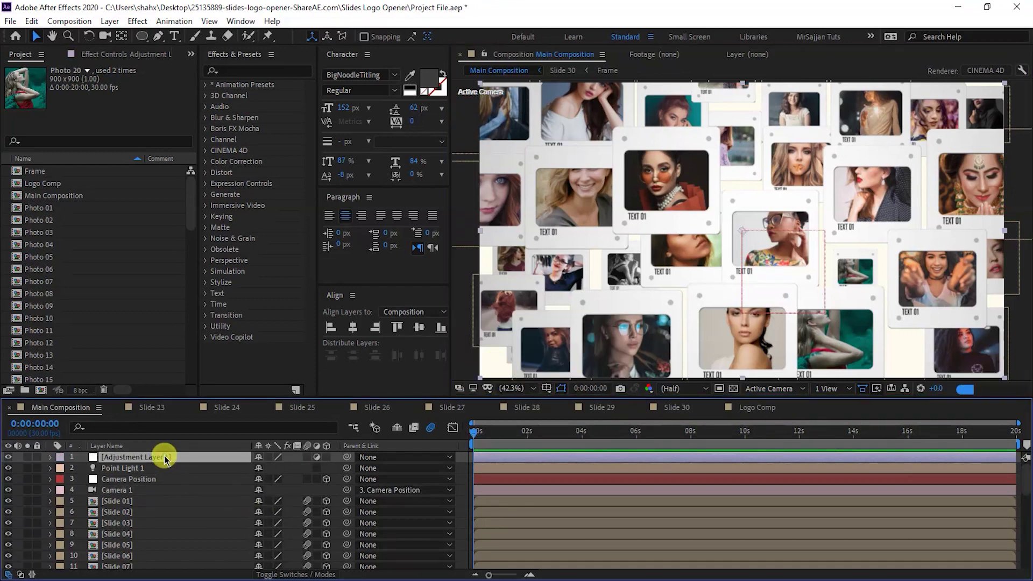
{"action": "key", "text": "Return"}
{"action": "left_click", "coordinate": [164, 459]}
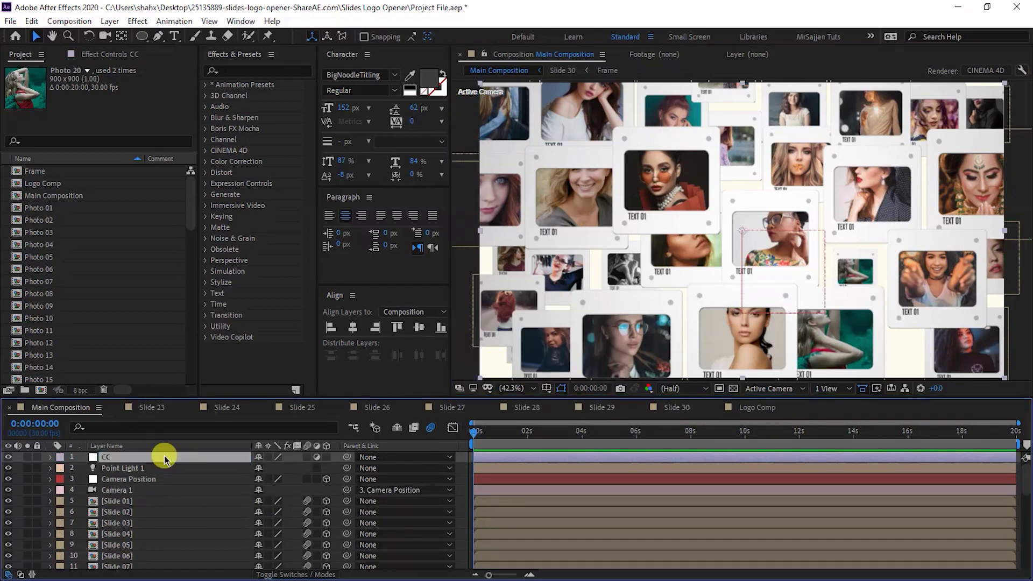
Apply Gaussian Blur (Legacy) to the CC adjustment layer with a Blurriness of 150.
{"action": "key", "text": "ctrl+space"}
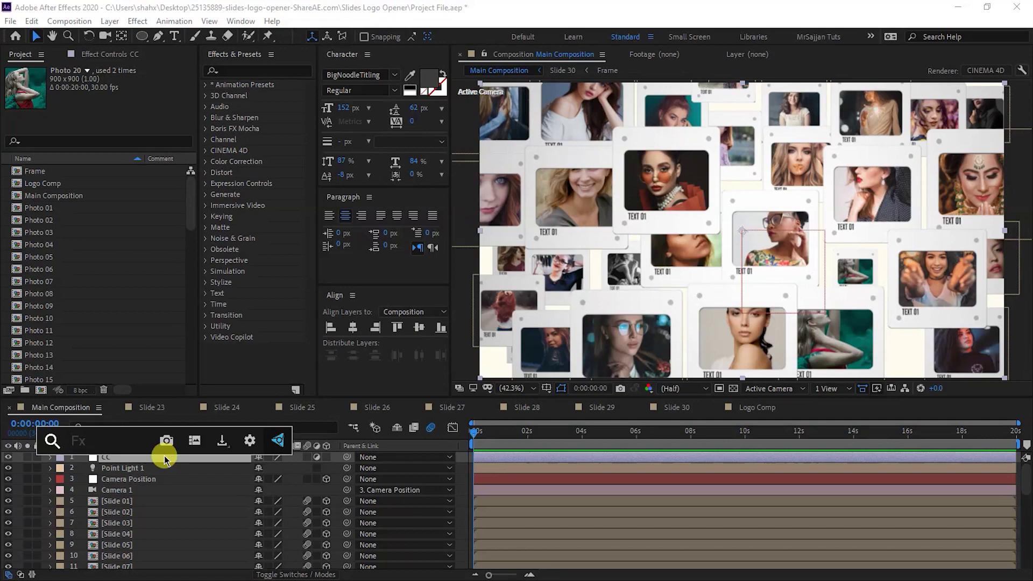
{"action": "type", "text": "lega"}
{"action": "key", "text": "Return"}
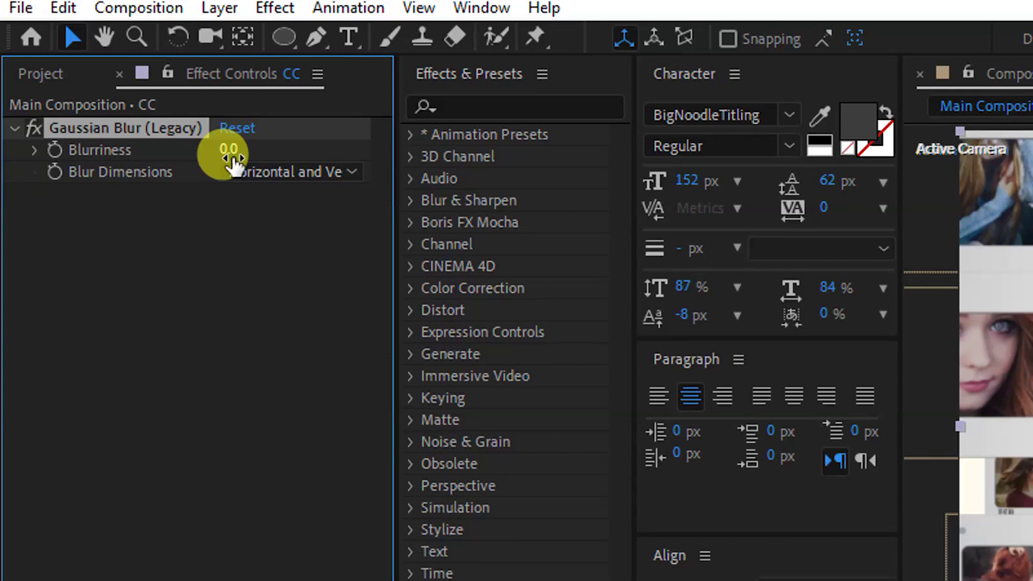
{"action": "left_click", "coordinate": [232, 157]}
{"action": "type", "text": "15"}
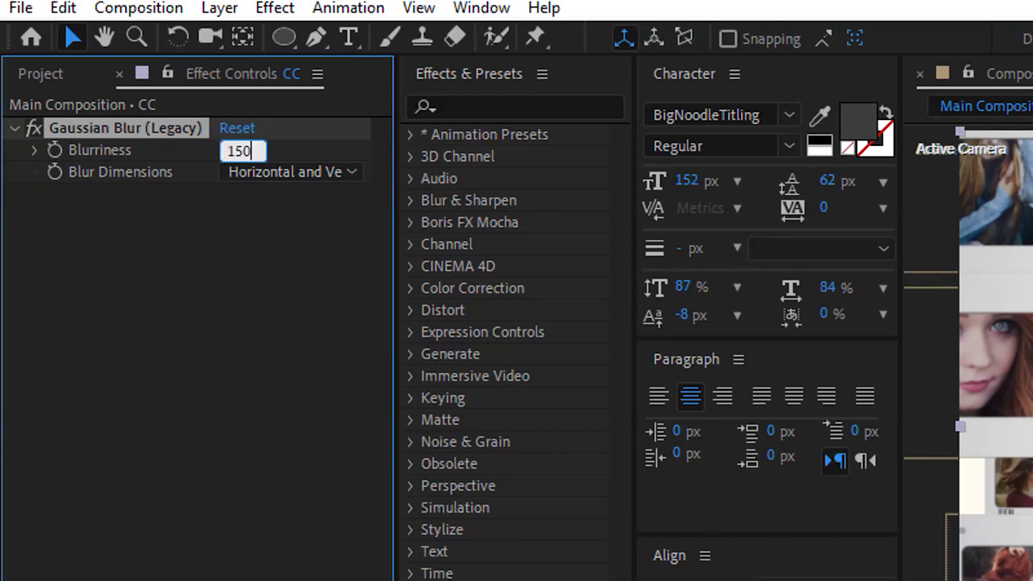
{"action": "key", "text": "Return"}
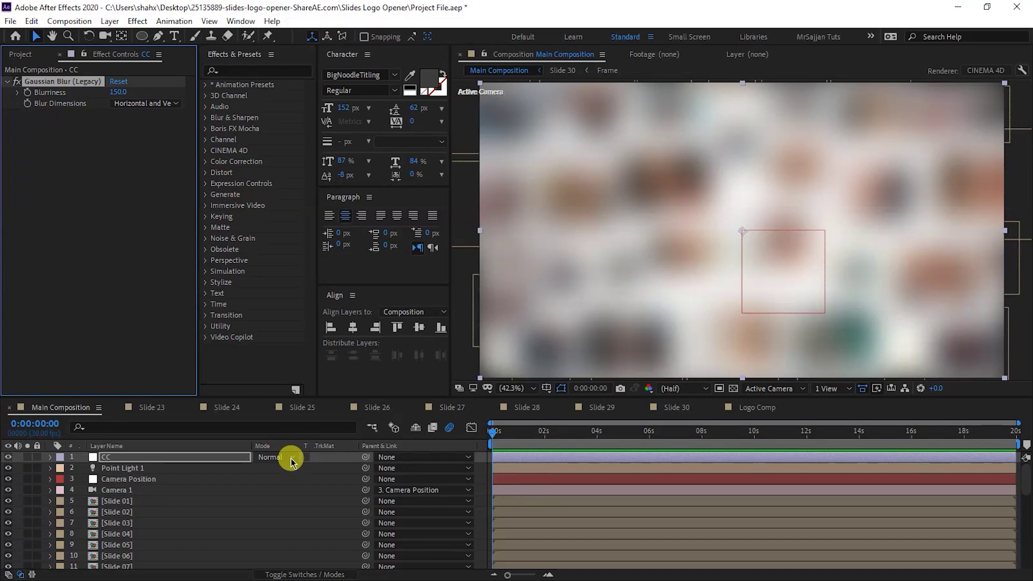
Set the blurred CC layer's blending mode to Add and its opacity to 30%.
{"action": "left_click", "coordinate": [291, 458]}
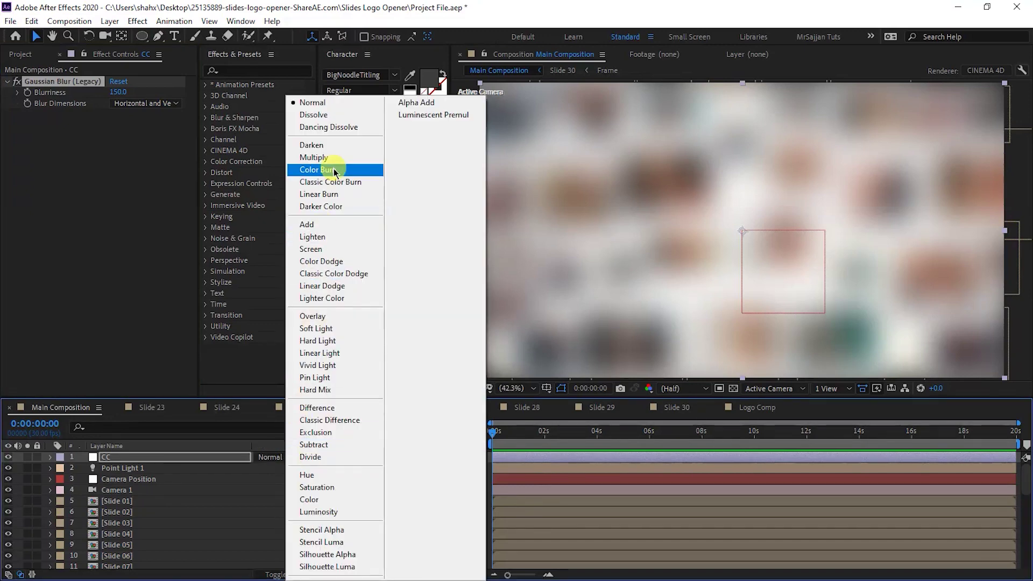
{"action": "left_click", "coordinate": [307, 224]}
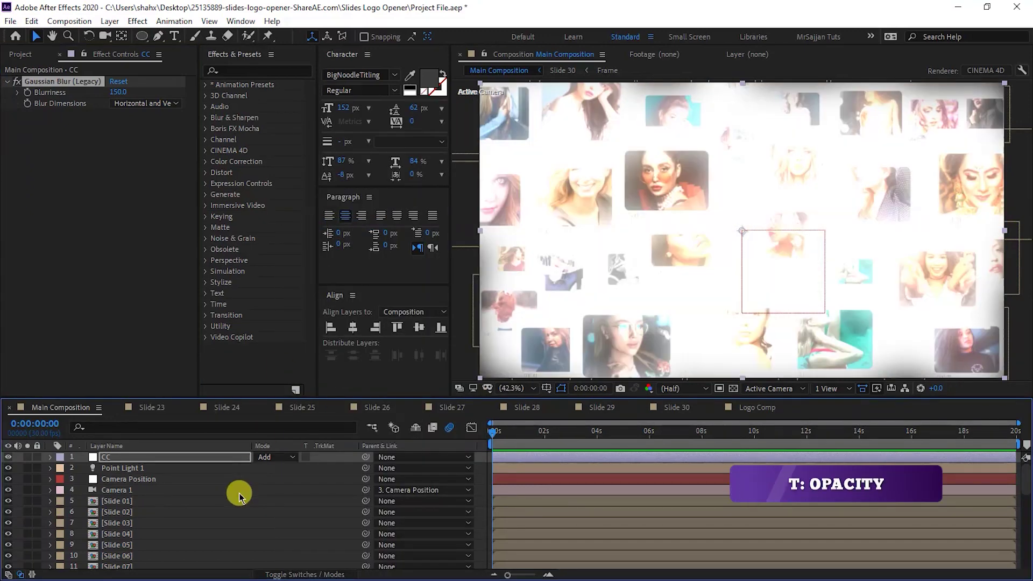
{"action": "key", "text": "t"}
{"action": "left_click", "coordinate": [261, 467]}
{"action": "type", "text": "30"}
{"action": "key", "text": "Return"}
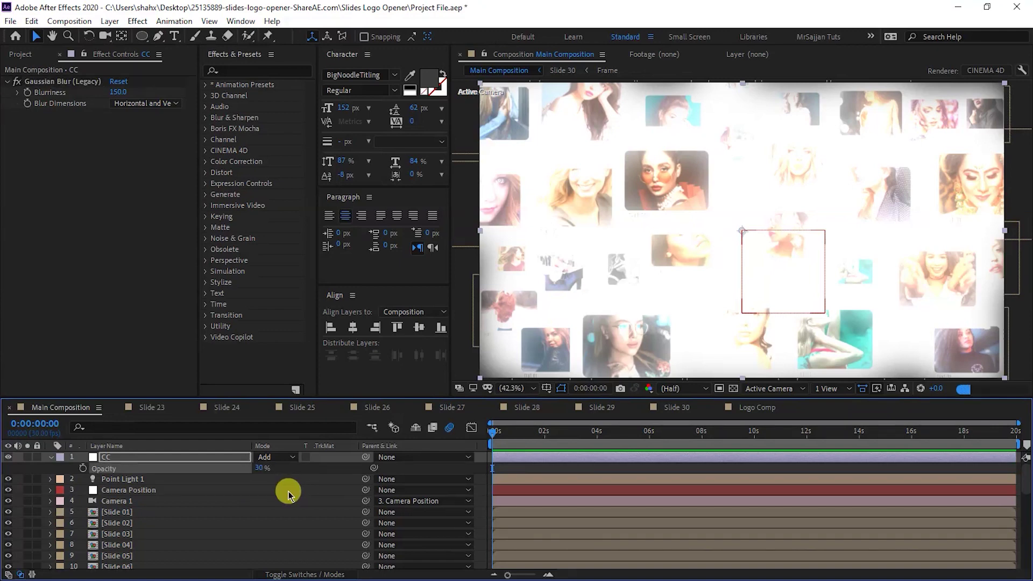
{"action": "key", "text": "t"}
Add a second adjustment layer above the blurred one and name it CC as well.
{"action": "right_click", "coordinate": [459, 284]}
{"action": "mouse_move", "coordinate": [462, 291]}
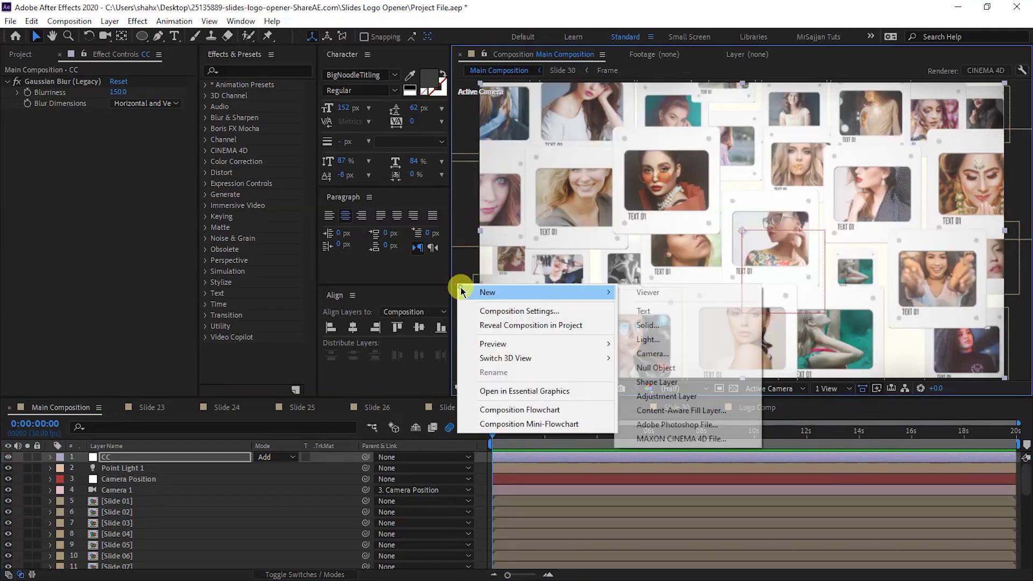
{"action": "left_click", "coordinate": [647, 398]}
{"action": "key", "text": "Return"}
{"action": "type", "text": "CC"}
{"action": "key", "text": "Return"}
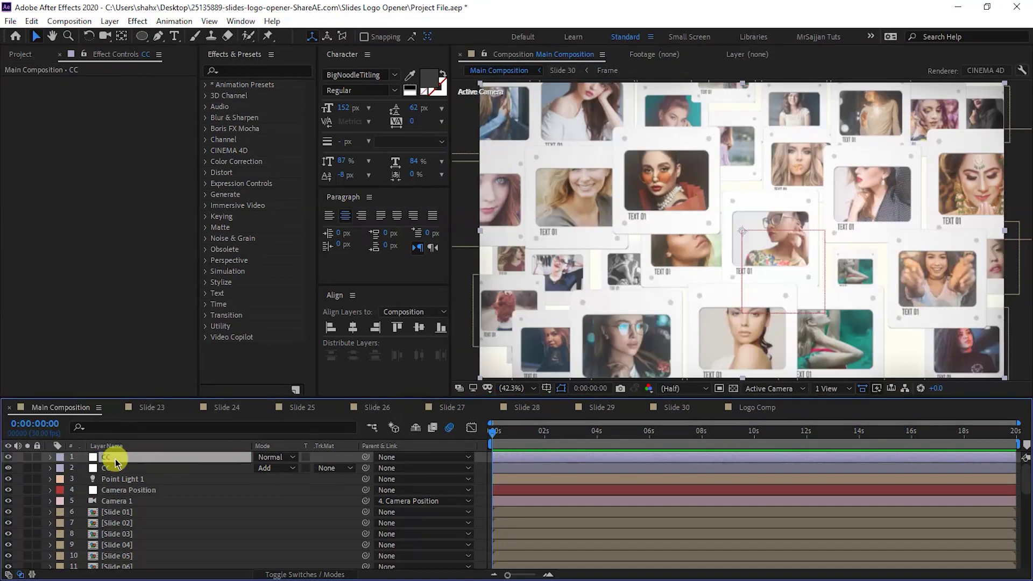
Apply the Levels effect to the new CC layer and raise Output Black to 25.
{"action": "key", "text": "ctrl+space"}
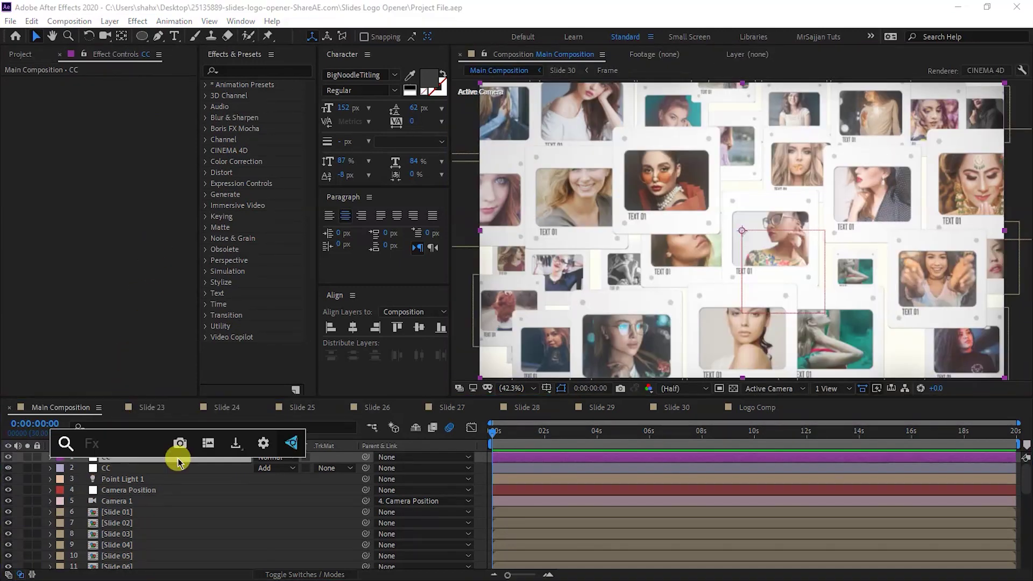
{"action": "type", "text": "leve"}
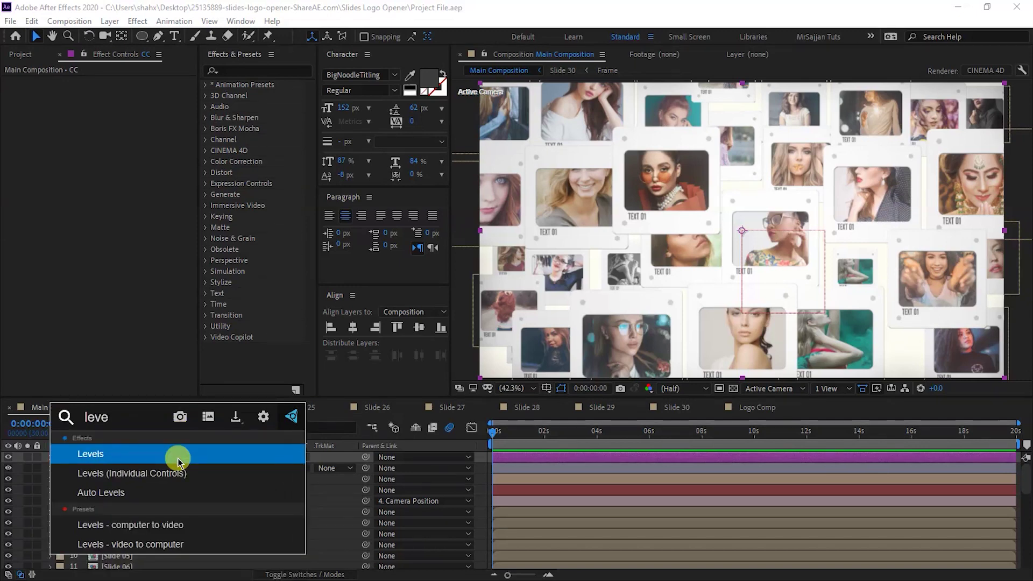
{"action": "key", "text": "Return"}
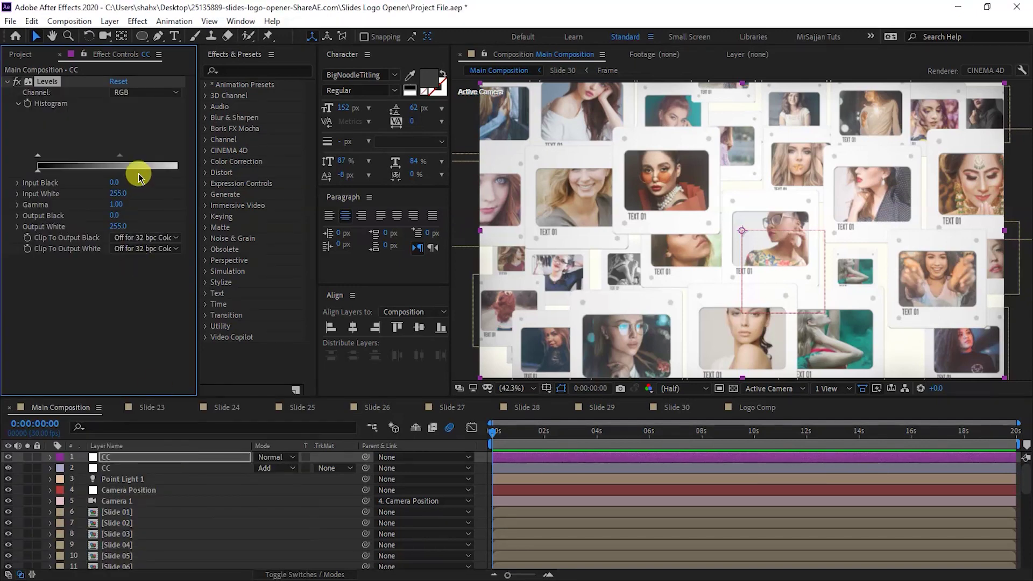
{"action": "left_click_drag", "start_coordinate": [52, 176], "coordinate": [55, 178]}
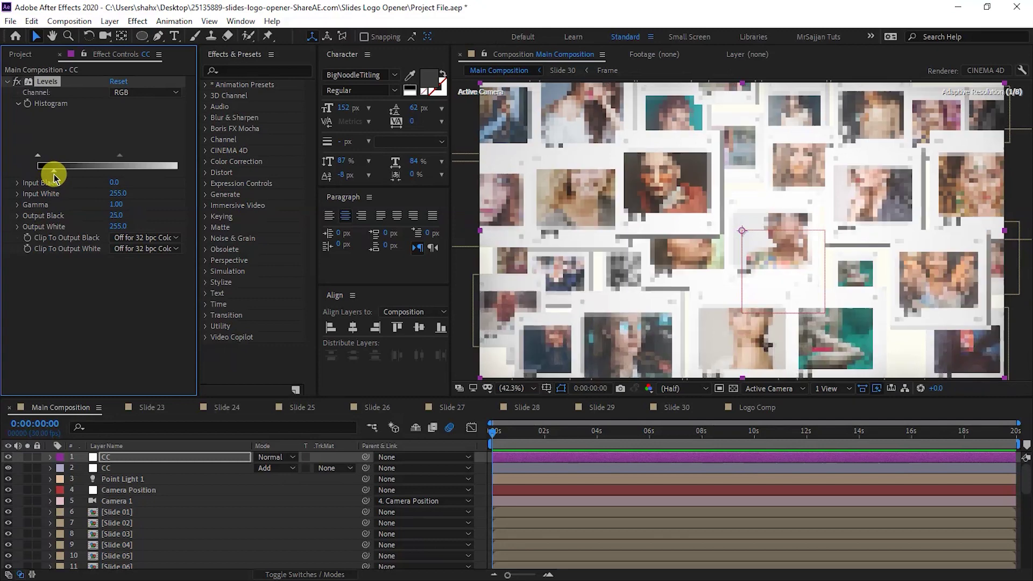
Add a Curves effect to the same CC layer and shape the RGB curve into a slight S for more contrast.
{"action": "key", "text": "ctrl+space"}
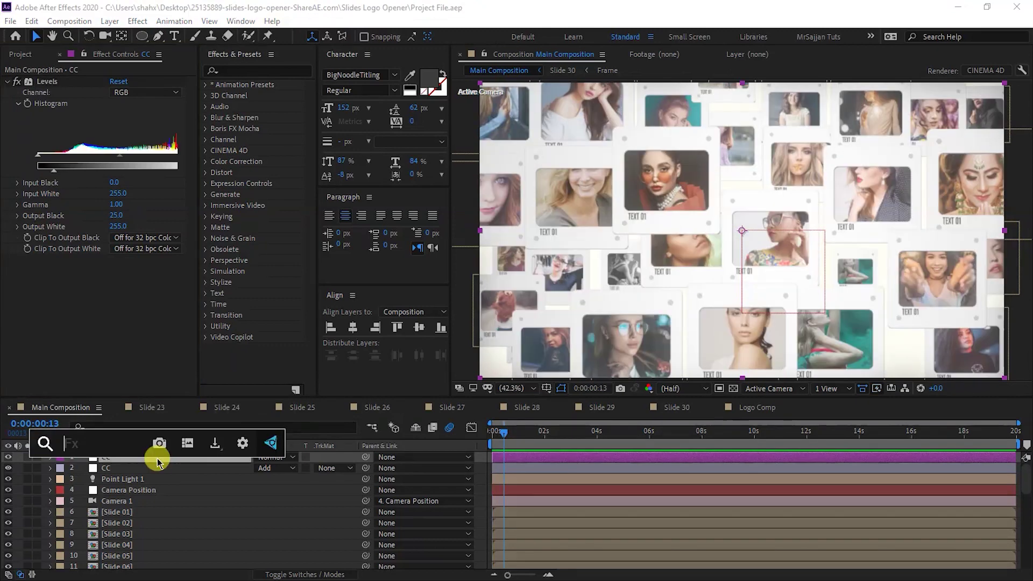
{"action": "type", "text": "curve"}
{"action": "key", "text": "Return"}
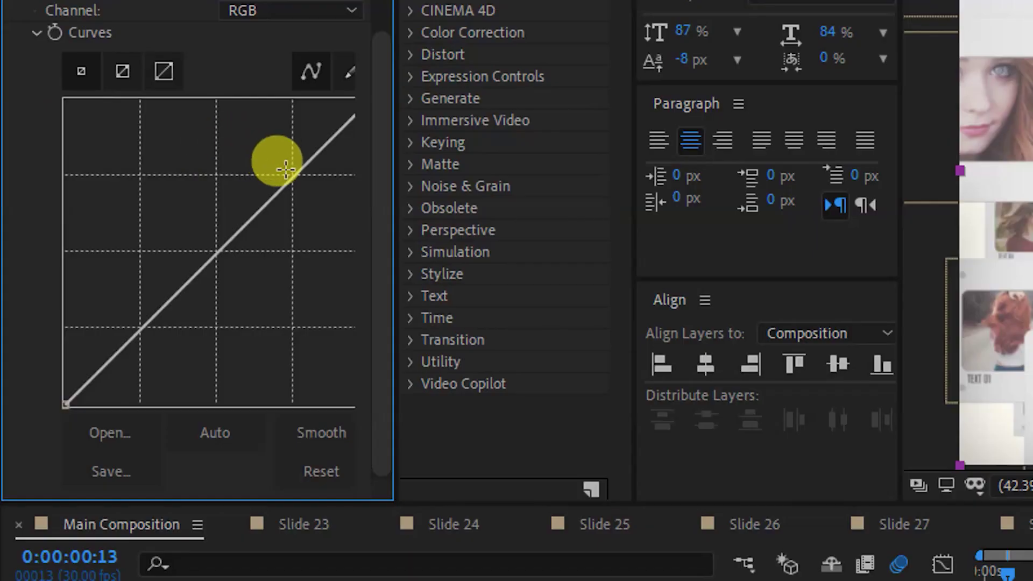
{"action": "left_click", "coordinate": [294, 174]}
{"action": "left_click", "coordinate": [145, 320]}
{"action": "left_click_drag", "start_coordinate": [145, 322], "coordinate": [151, 328]}
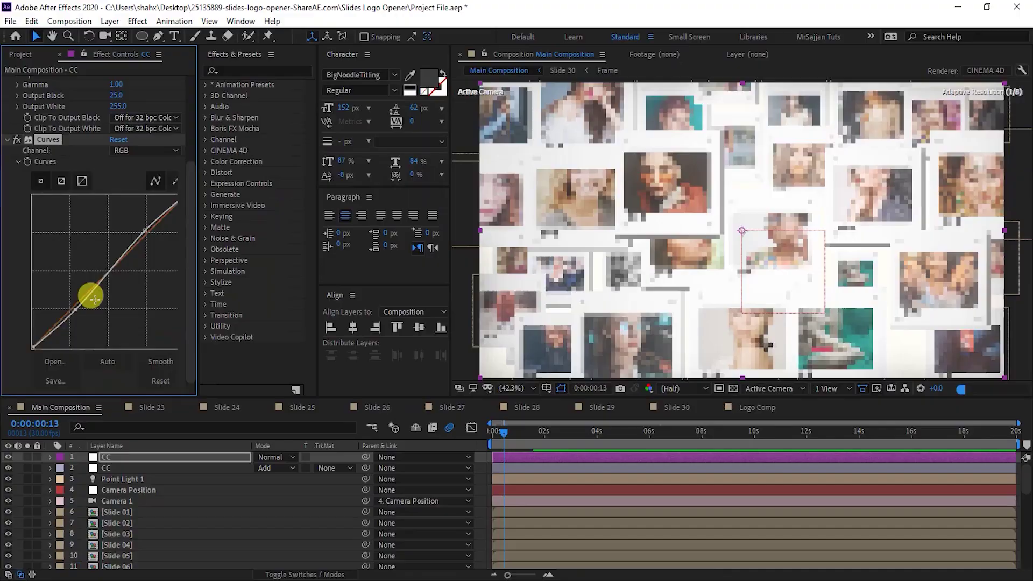
{"action": "scroll", "coordinate": [94, 298], "scroll_direction": "up", "scroll_amount": 3}
Create a black 1920 x 1080 px solid layer named Vintage in the Main Composition.
{"action": "key", "text": "ctrl+y"}
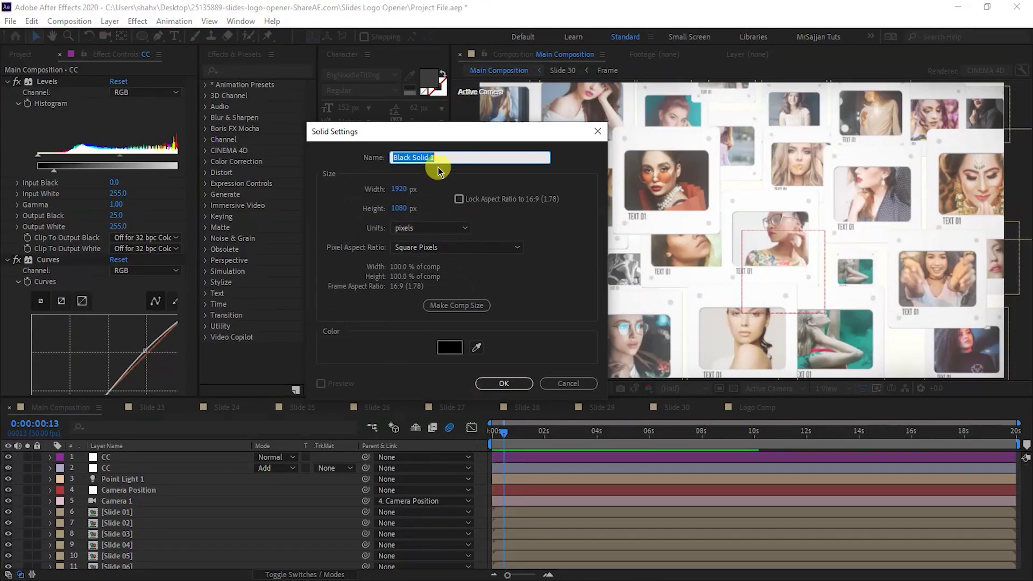
{"action": "type", "text": "Vintage"}
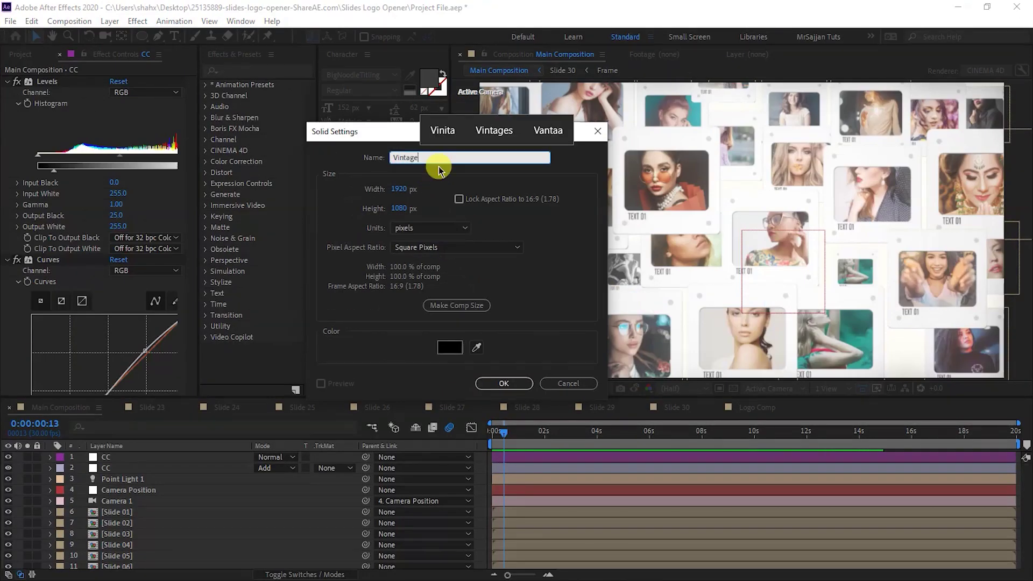
{"action": "left_click", "coordinate": [450, 347]}
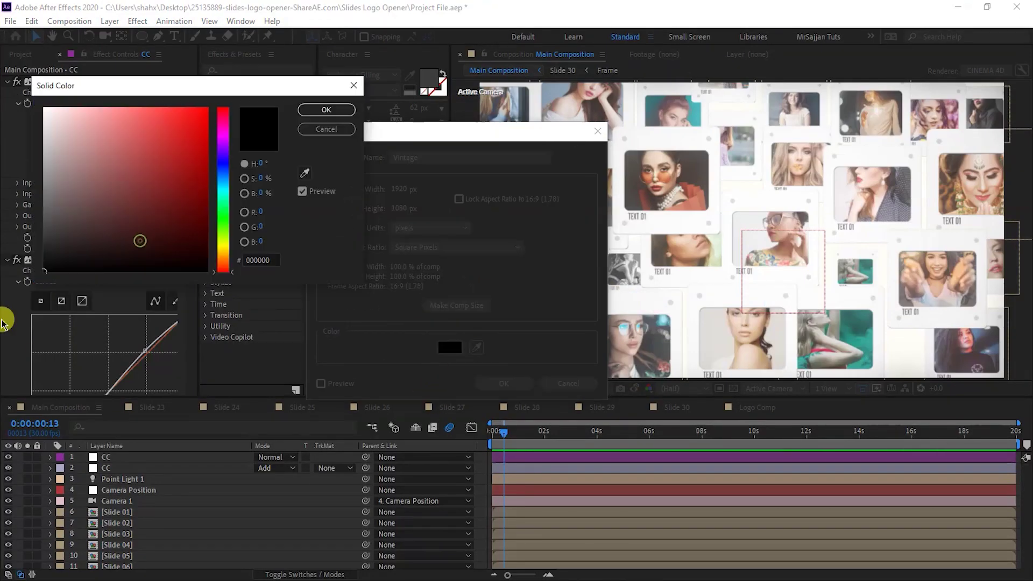
{"action": "left_click", "coordinate": [350, 109]}
{"action": "left_click", "coordinate": [512, 383]}
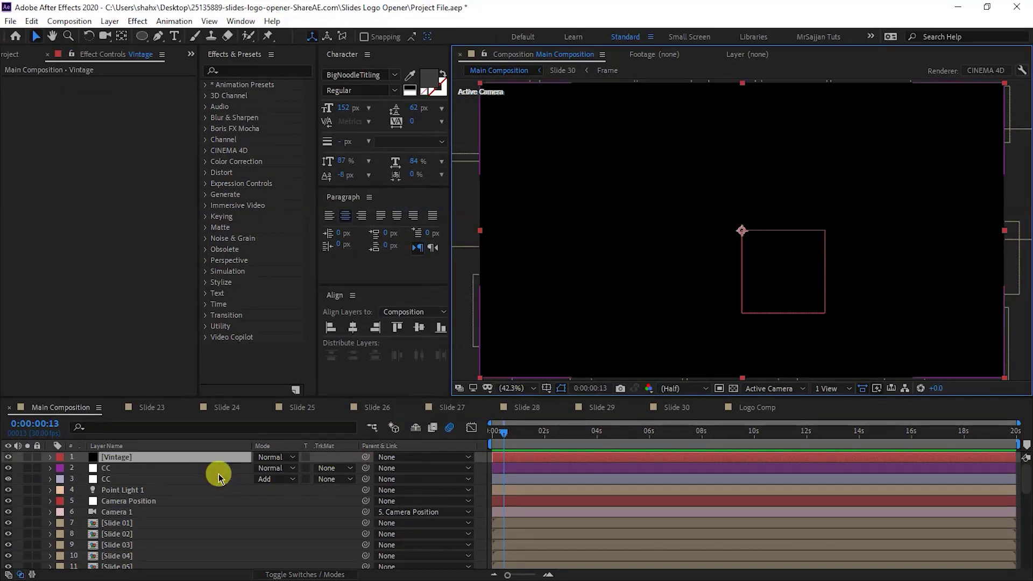
Add a full-frame elliptical mask to the Vintage solid and invert it.
{"action": "double_click", "coordinate": [142, 37]}
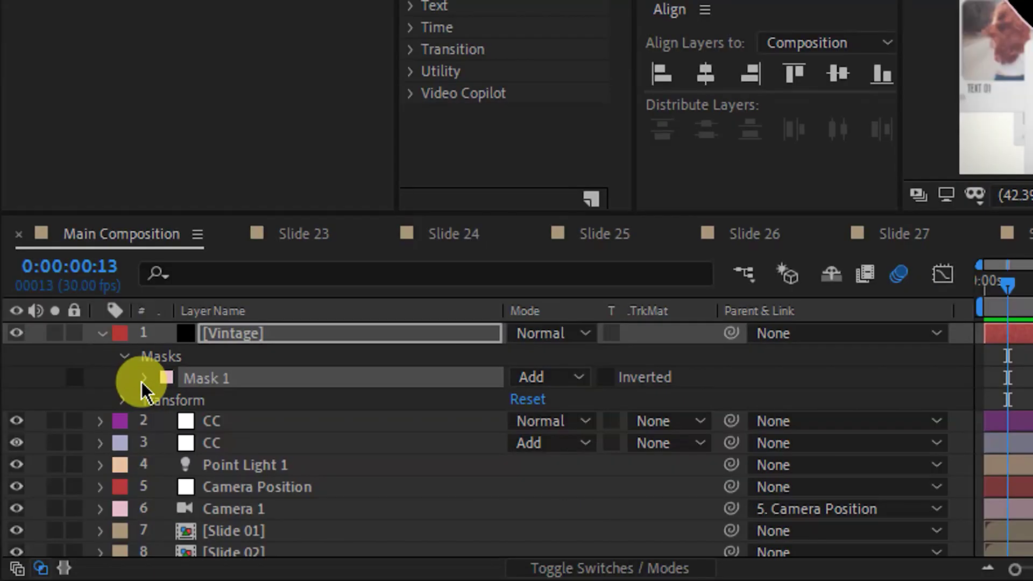
{"action": "left_click", "coordinate": [143, 380]}
{"action": "left_click", "coordinate": [605, 377]}
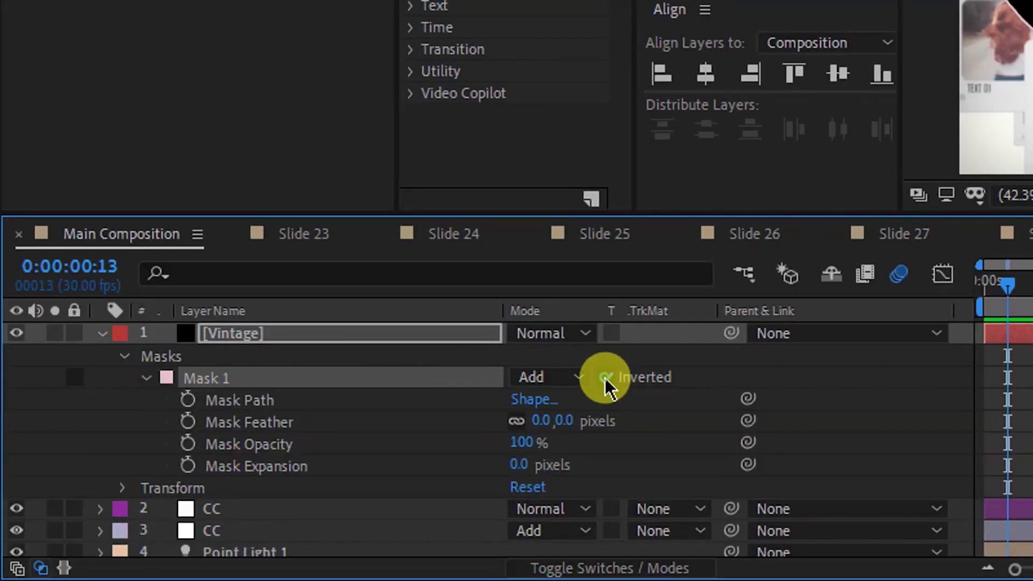
Set the Vintage mask's feather to 500 pixels and its expansion to 200 pixels.
{"action": "left_click", "coordinate": [541, 421]}
{"action": "type", "text": "500"}
{"action": "key", "text": "Return"}
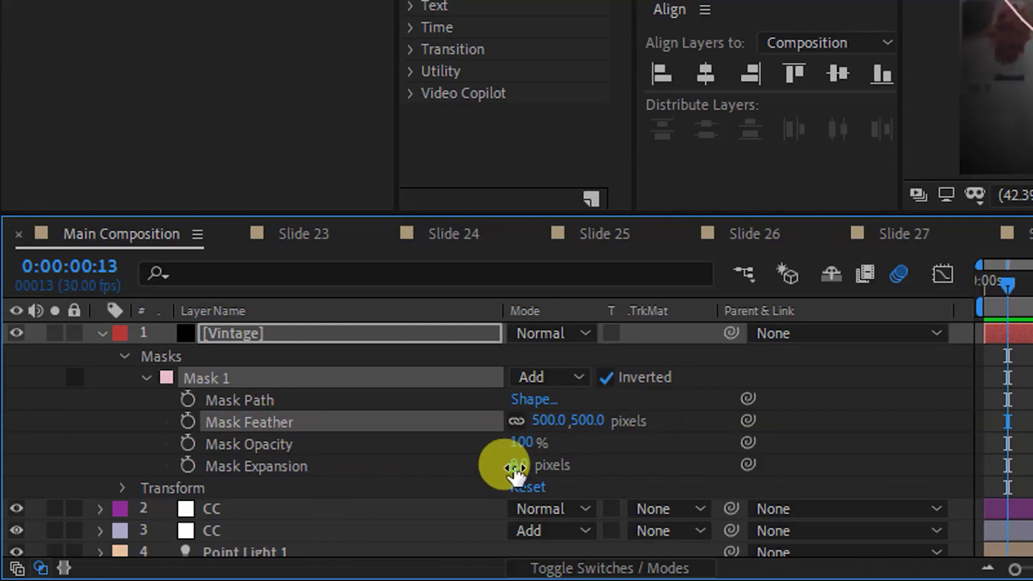
{"action": "left_click", "coordinate": [518, 465]}
{"action": "type", "text": "200"}
{"action": "key", "text": "Return"}
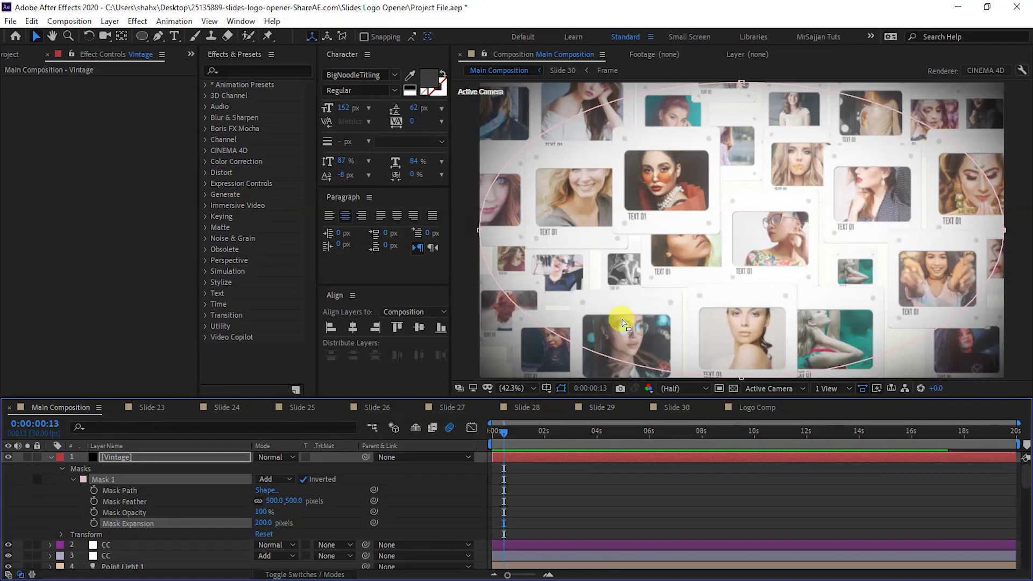
Add another adjustment layer above the Vintage solid and name it CC.
{"action": "right_click", "coordinate": [471, 305]}
{"action": "mouse_move", "coordinate": [538, 307]}
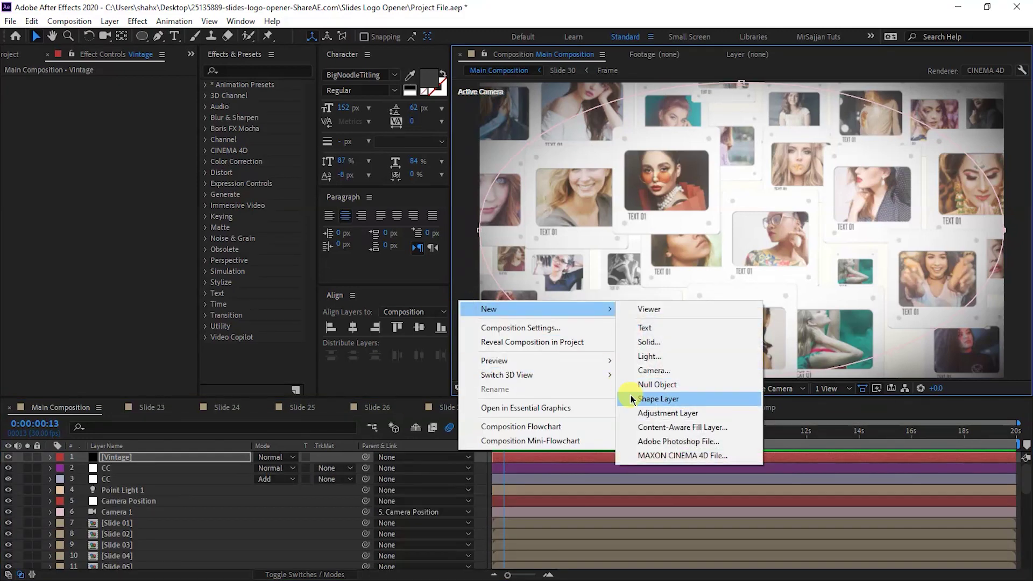
{"action": "left_click", "coordinate": [660, 411]}
{"action": "key", "text": "Return"}
{"action": "type", "text": "CC"}
{"action": "key", "text": "Return"}
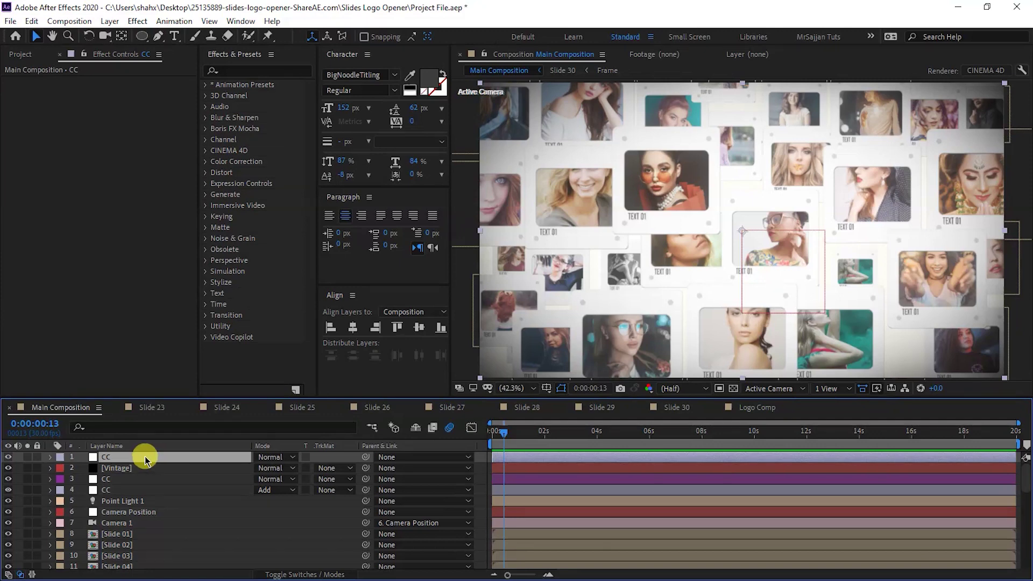
Apply a Vibrance effect to the topmost CC adjustment layer with Vibrance 30 and Saturation 10.
{"action": "key", "text": "ctrl+space"}
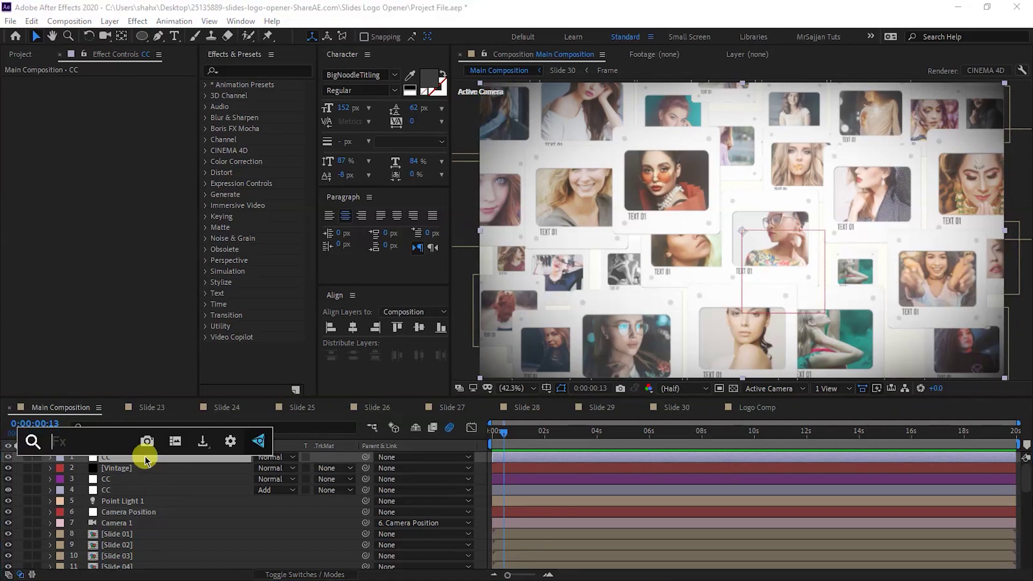
{"action": "type", "text": "vib"}
{"action": "left_click", "coordinate": [146, 455]}
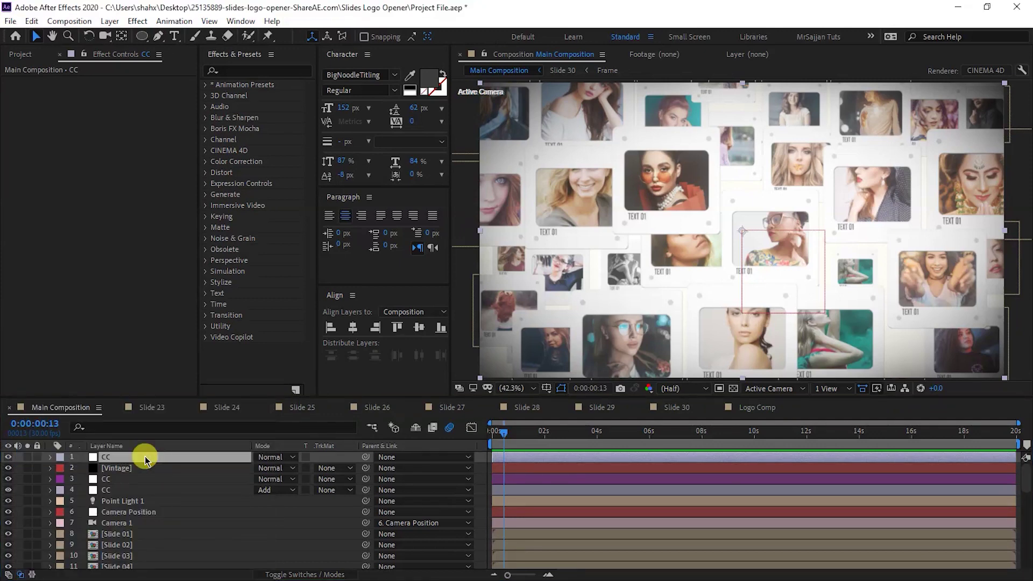
{"action": "left_click", "coordinate": [121, 93]}
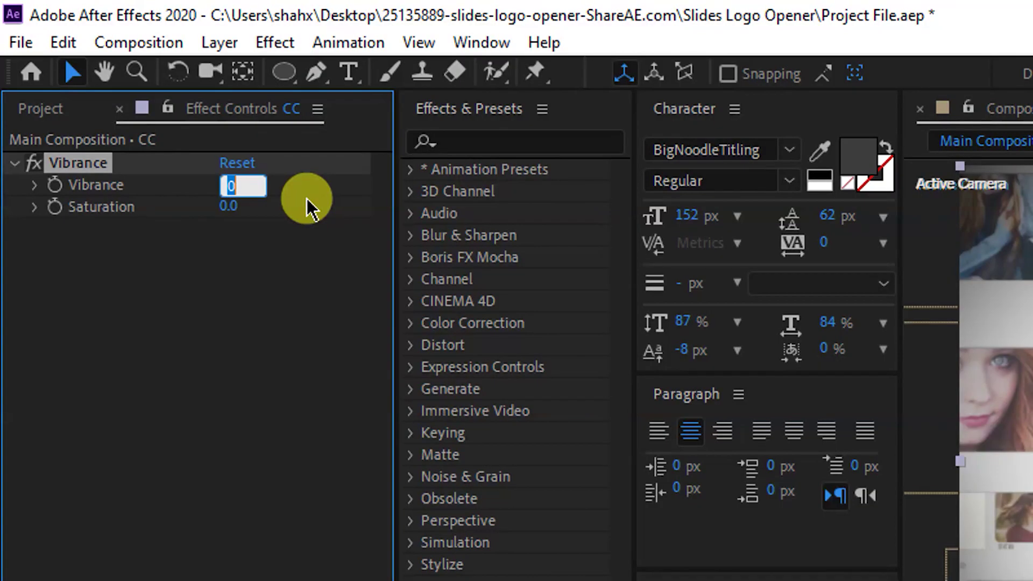
{"action": "type", "text": "30"}
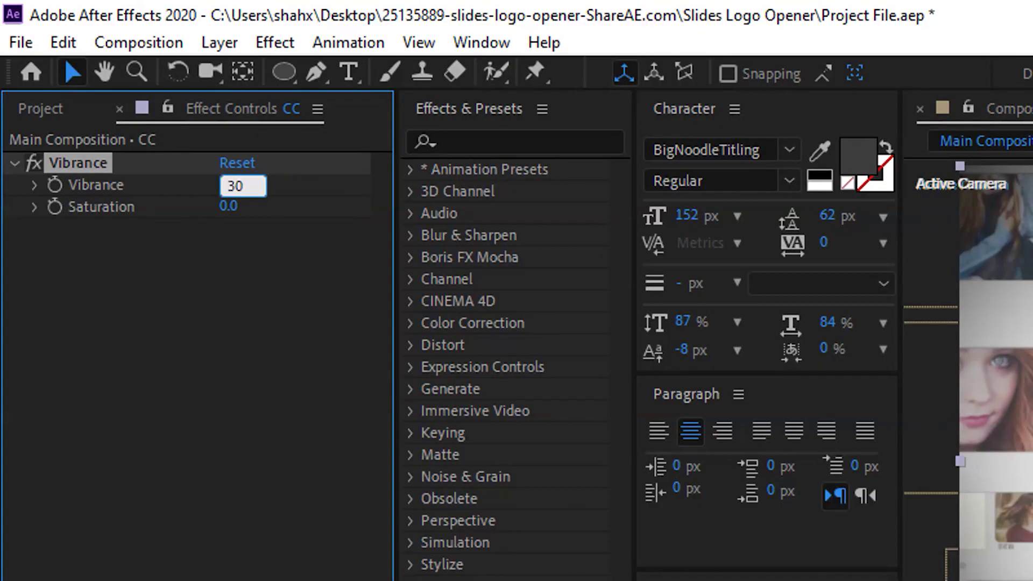
{"action": "key", "text": "Tab"}
{"action": "type", "text": "10"}
{"action": "key", "text": "Return"}
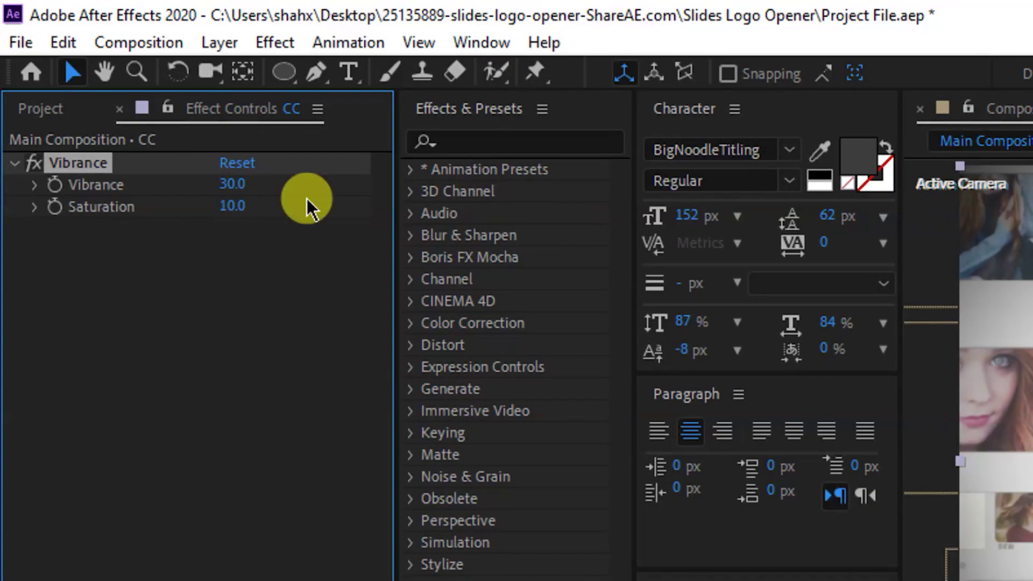
Add a Transform effect to the topmost CC adjustment layer.
{"action": "key", "text": "ctrl+space"}
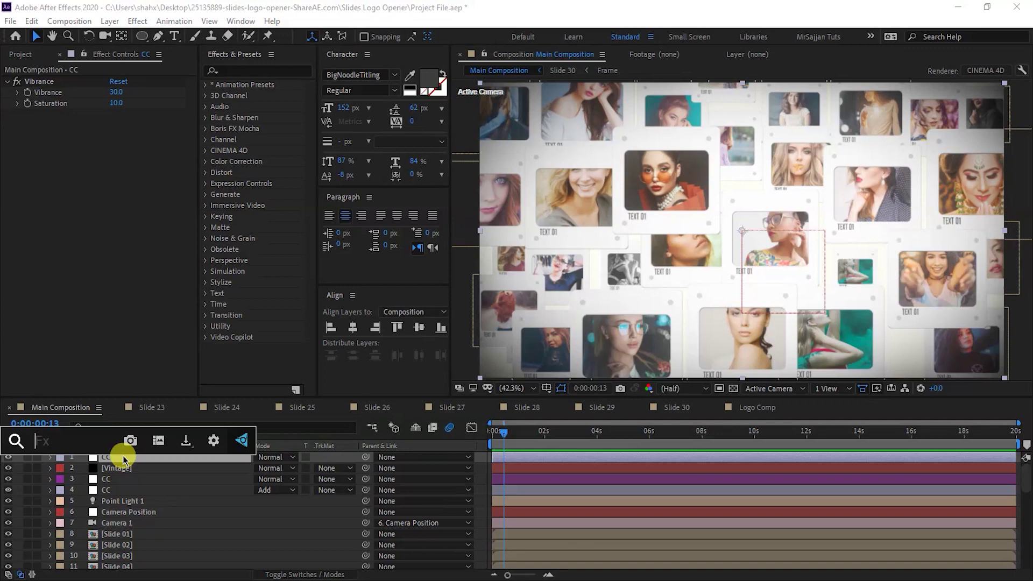
{"action": "type", "text": "trans"}
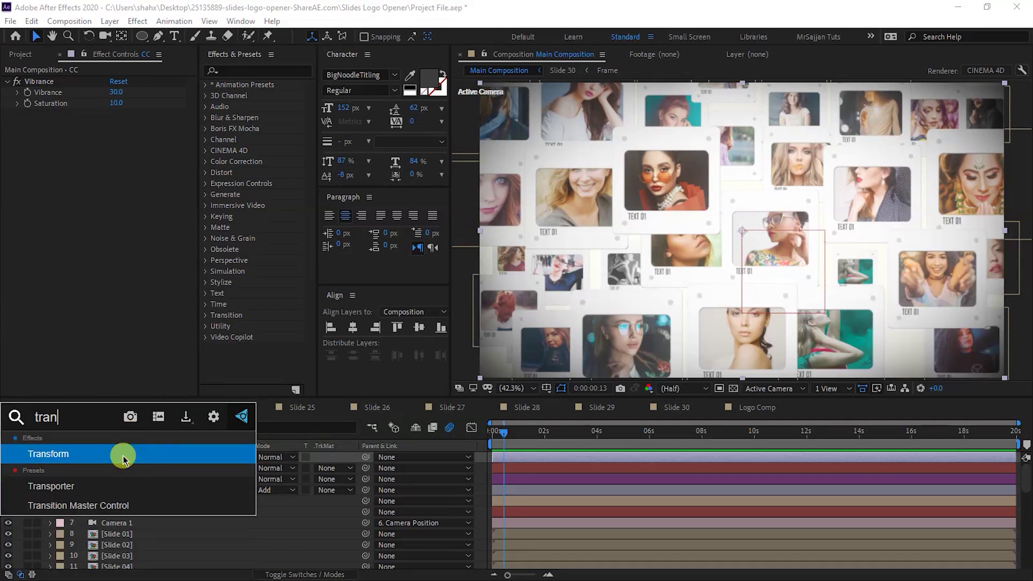
{"action": "key", "text": "Return"}
Add Optics Compensation to the same CC layer with a Field Of View of 12 and Reverse Lens Distortion enabled.
{"action": "key", "text": "ctrl+space"}
{"action": "type", "text": "op"}
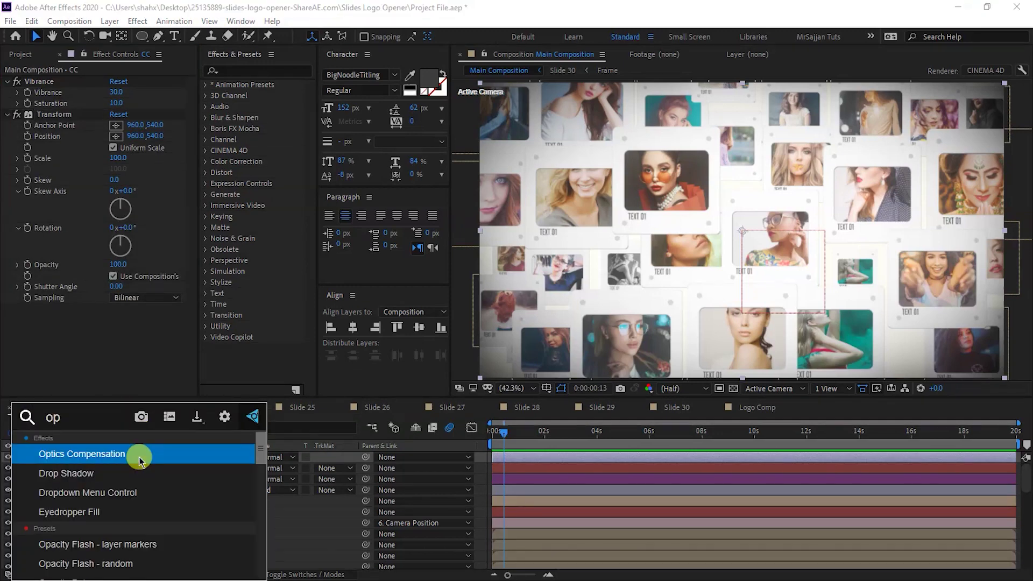
{"action": "key", "text": "Return"}
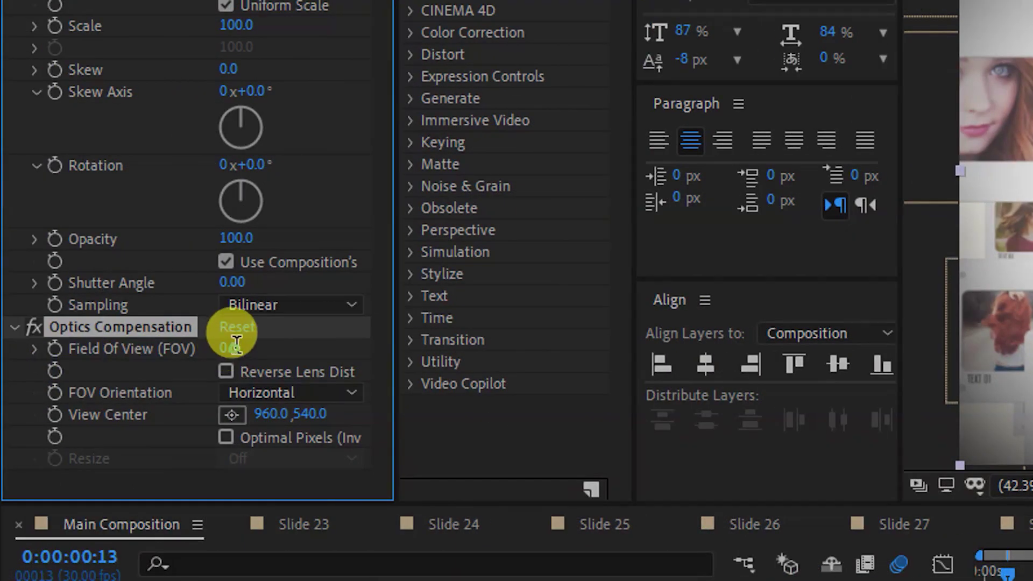
{"action": "left_click", "coordinate": [119, 319]}
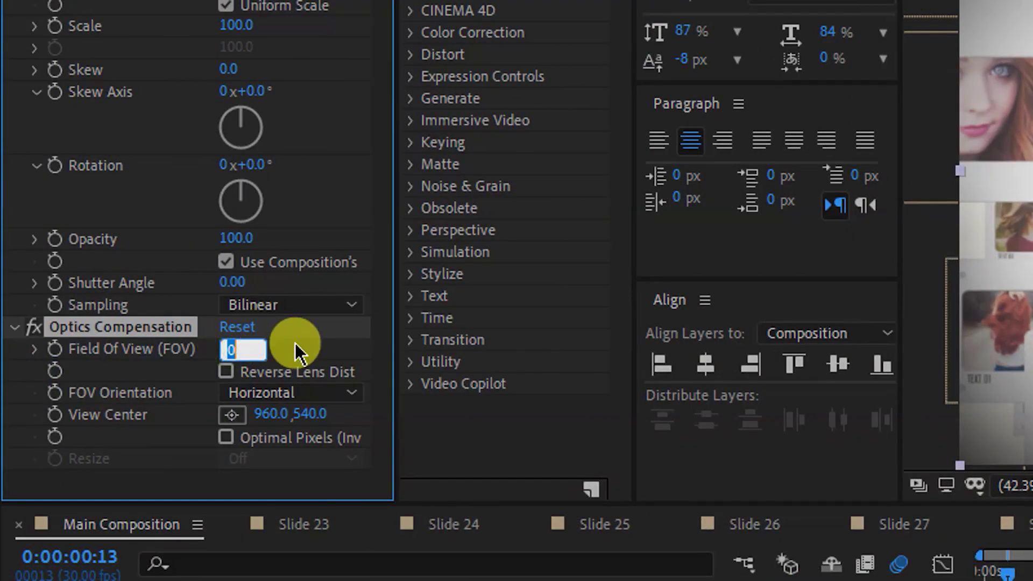
{"action": "type", "text": "12"}
{"action": "key", "text": "Return"}
{"action": "left_click", "coordinate": [226, 371]}
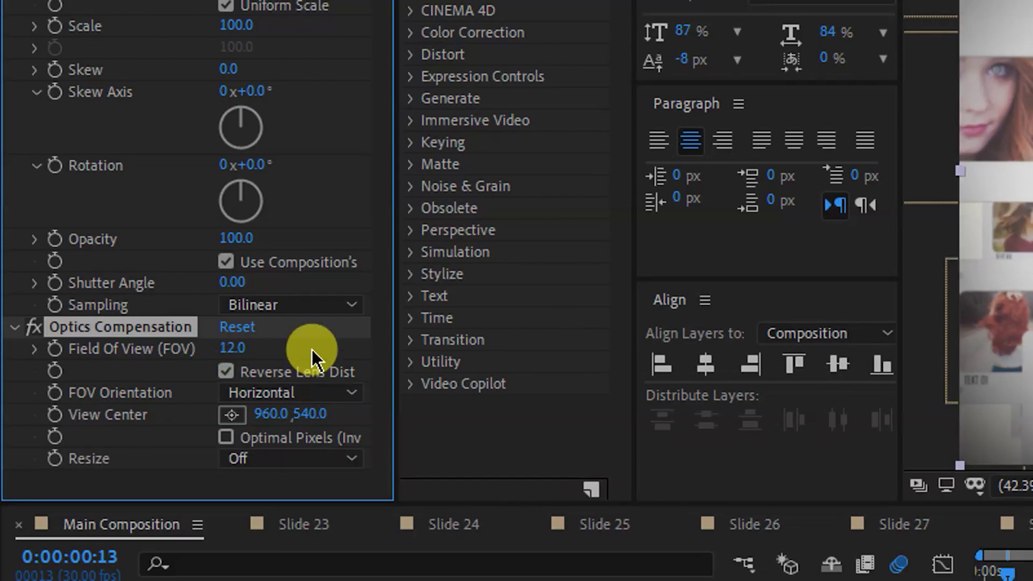
Create another adjustment layer at the top of the Main Composition and name it CC.
{"action": "right_click", "coordinate": [461, 309]}
{"action": "mouse_move", "coordinate": [479, 315]}
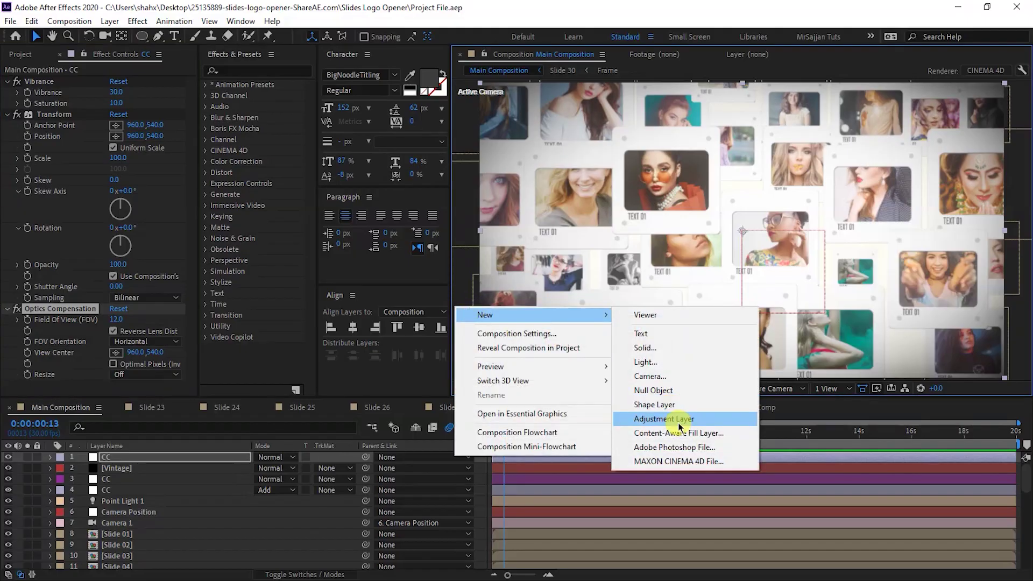
{"action": "left_click", "coordinate": [677, 419]}
{"action": "key", "text": "Return"}
{"action": "type", "text": "CC"}
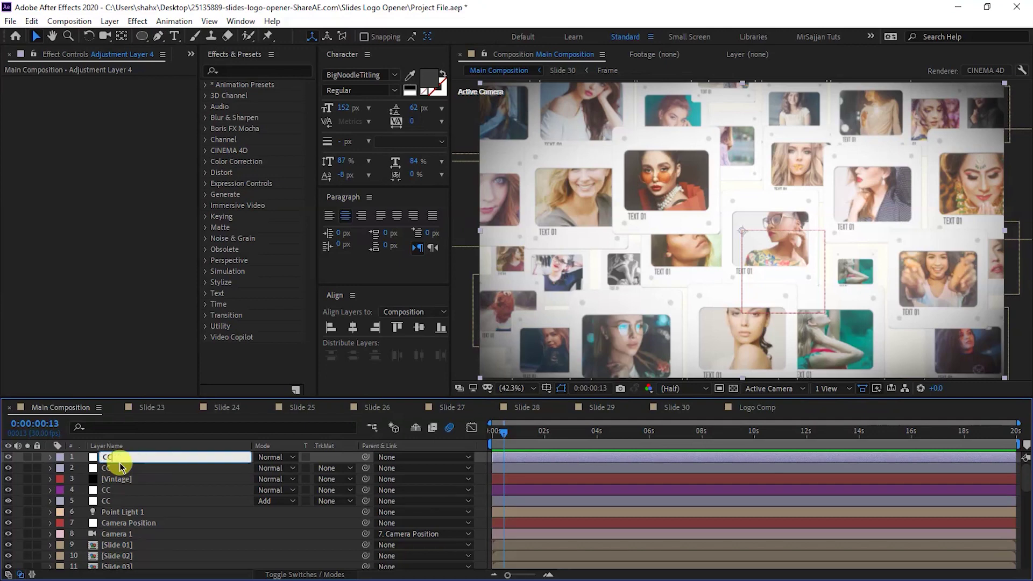
{"action": "key", "text": "Return"}
Apply Gaussian Blur (Legacy) to the new CC layer with a Blurriness of 0.3.
{"action": "key", "text": "ctrl+space"}
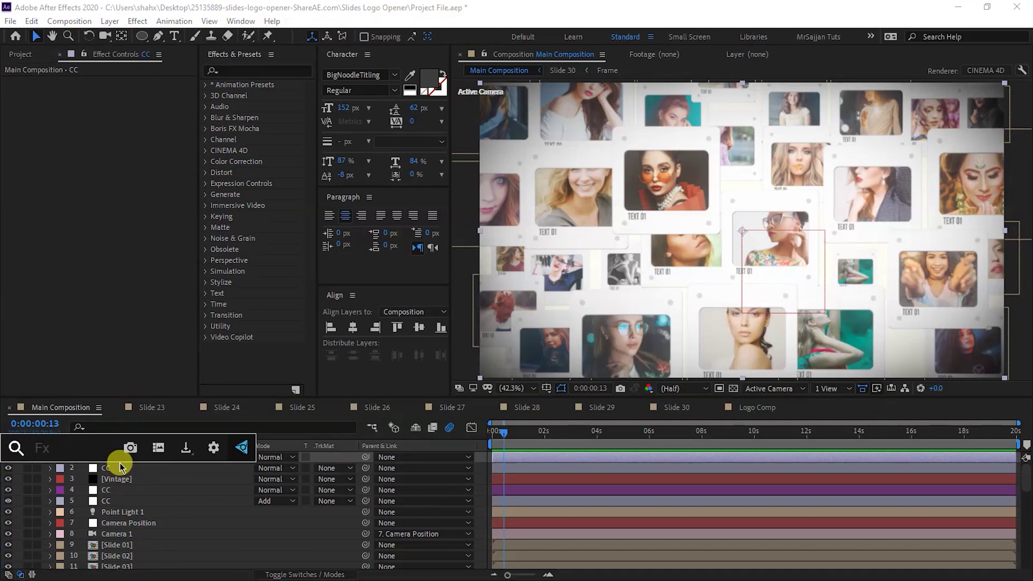
{"action": "key", "text": "Return"}
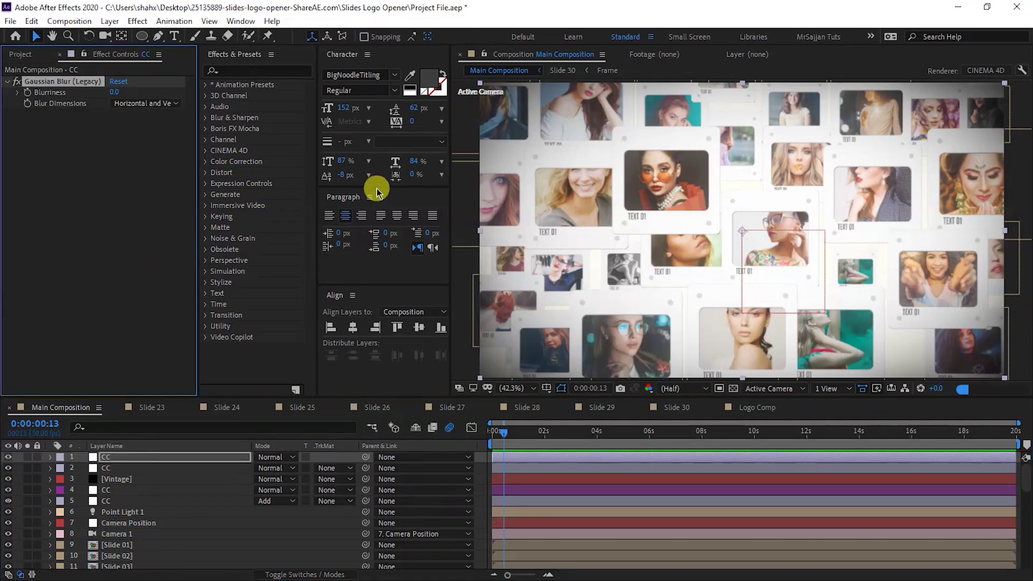
{"action": "left_click", "coordinate": [115, 92]}
{"action": "type", "text": "0"}
{"action": "key", "text": "Return"}
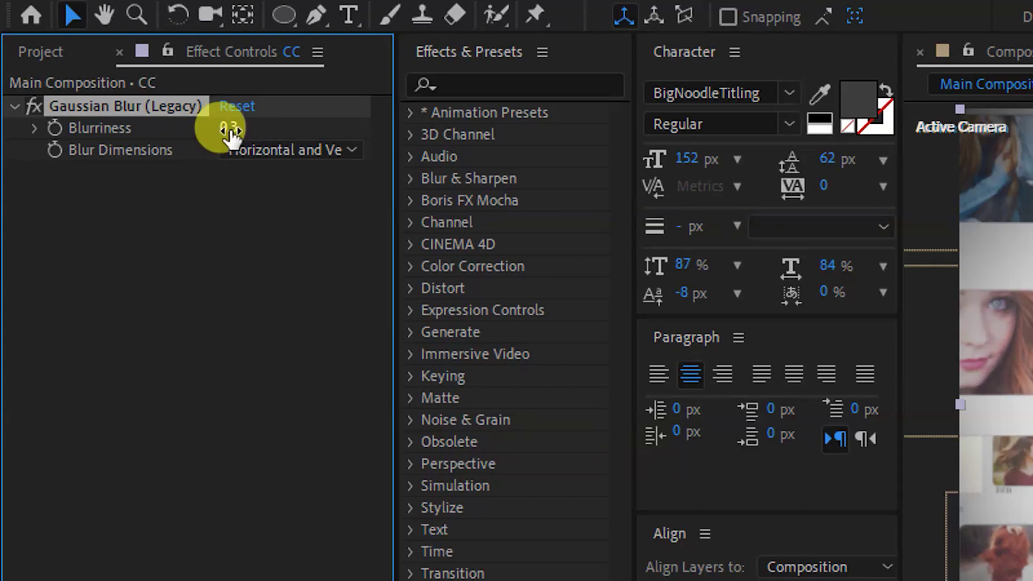
Add a Sharpen effect to the new CC adjustment layer.
{"action": "key", "text": "ctrl+space"}
{"action": "type", "text": "sharp"}
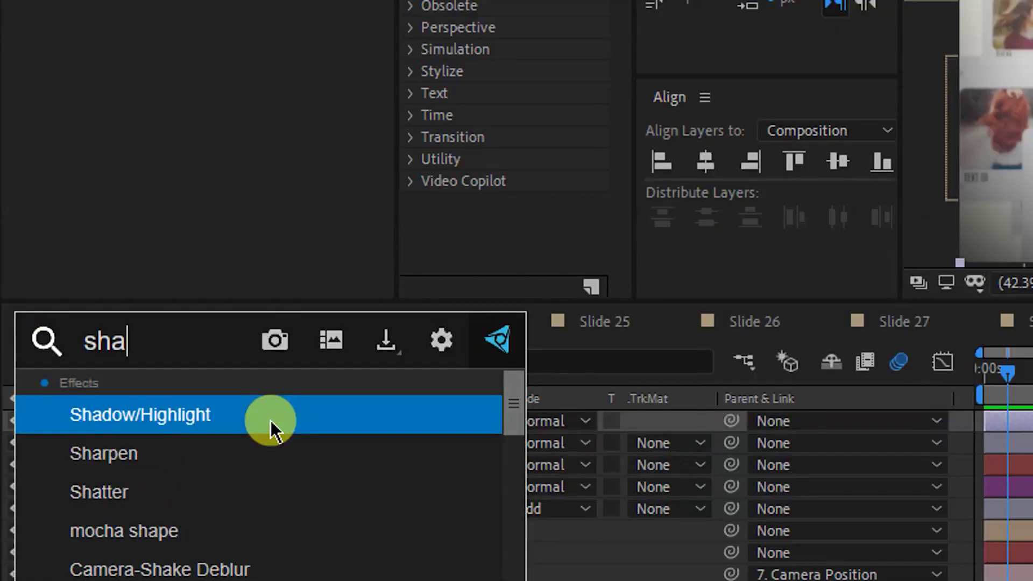
{"action": "key", "text": "Return"}
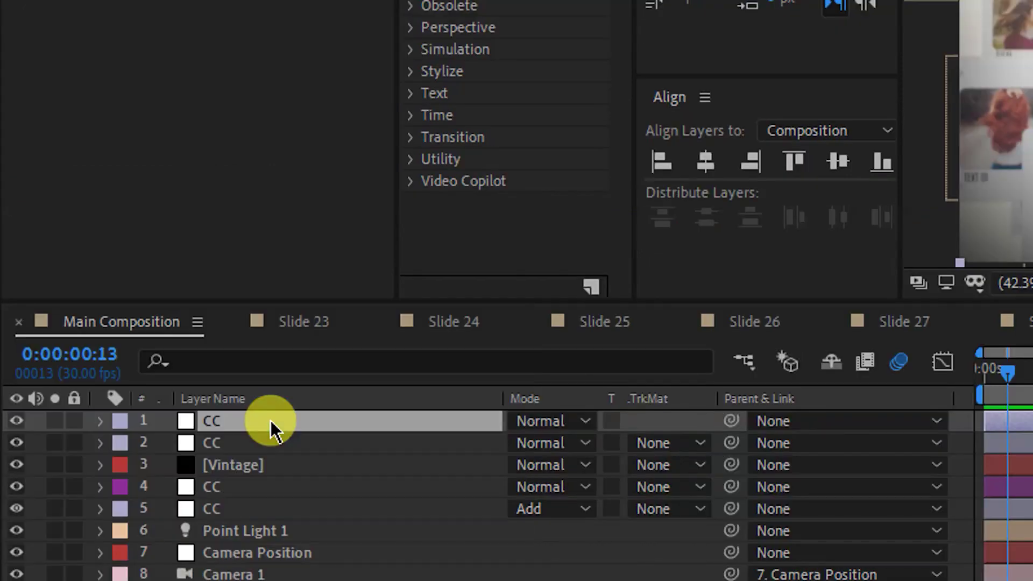
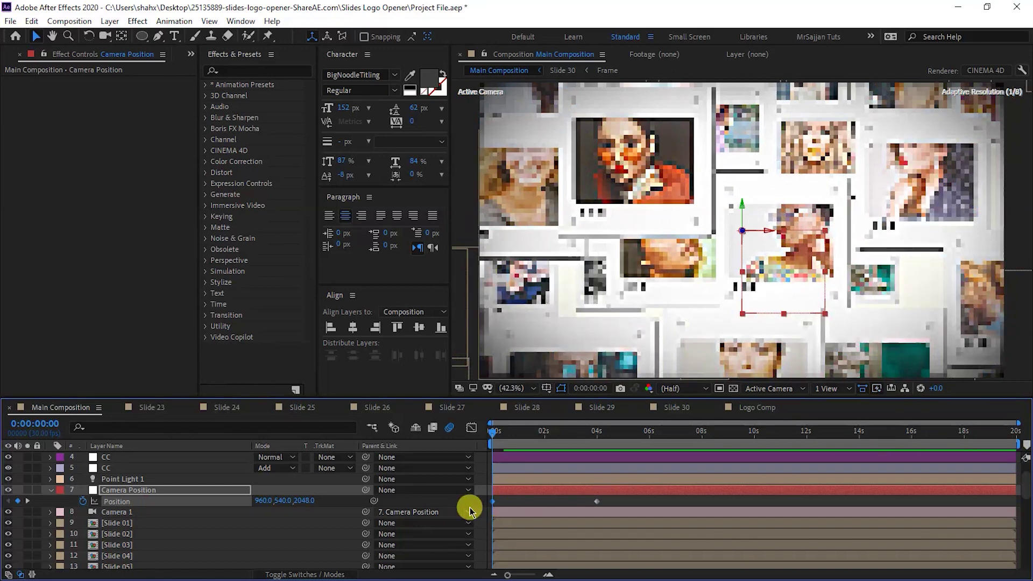
Set the Camera Position null's Z position at the start to 3480 and apply Easy Ease to both Position keyframes.
{"action": "left_click_drag", "start_coordinate": [302, 501], "coordinate": [701, 485]}
{"action": "left_click_drag", "start_coordinate": [331, 493], "coordinate": [429, 486]}
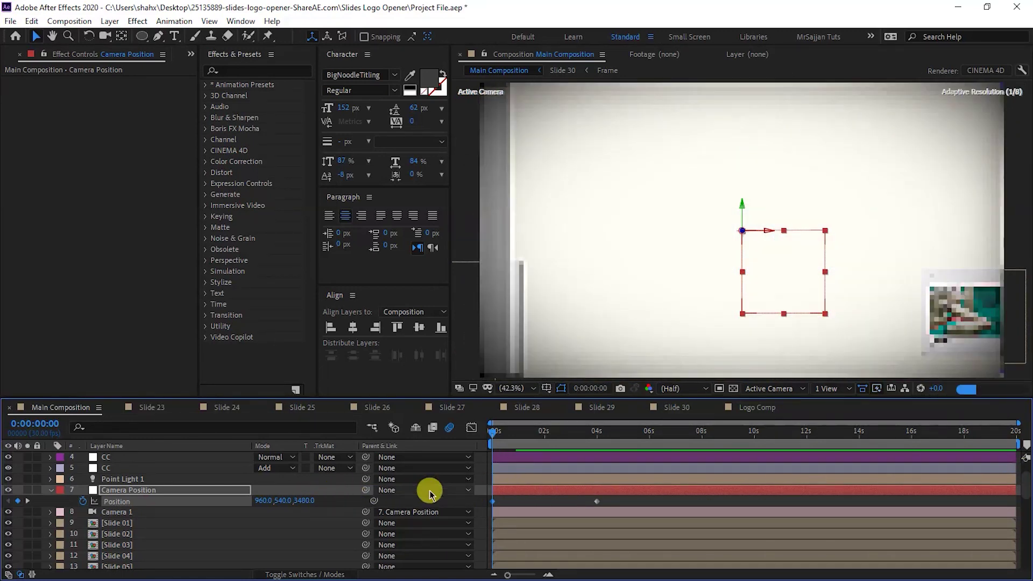
{"action": "mouse_move", "coordinate": [623, 495]}
{"action": "left_mouse_down"}
{"action": "mouse_move", "coordinate": [488, 524]}
{"action": "mouse_move", "coordinate": [487, 513]}
{"action": "left_mouse_up"}
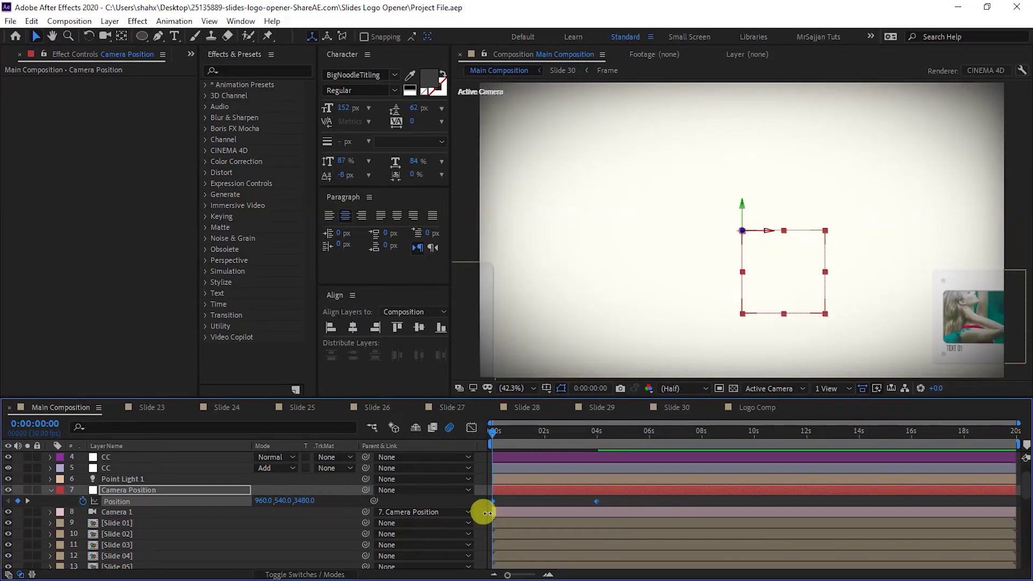
{"action": "right_click", "coordinate": [493, 503]}
{"action": "mouse_move", "coordinate": [576, 491]}
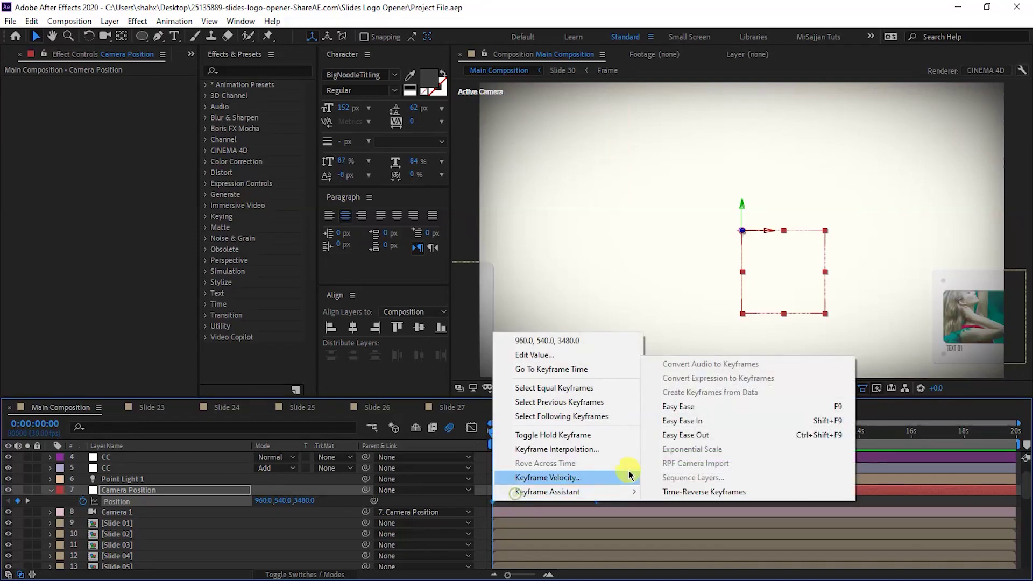
{"action": "left_click", "coordinate": [677, 412]}
Lengthen the ease into the 4-second Position keyframe on the Camera Position speed graph and preview the camera move.
{"action": "left_click", "coordinate": [472, 429]}
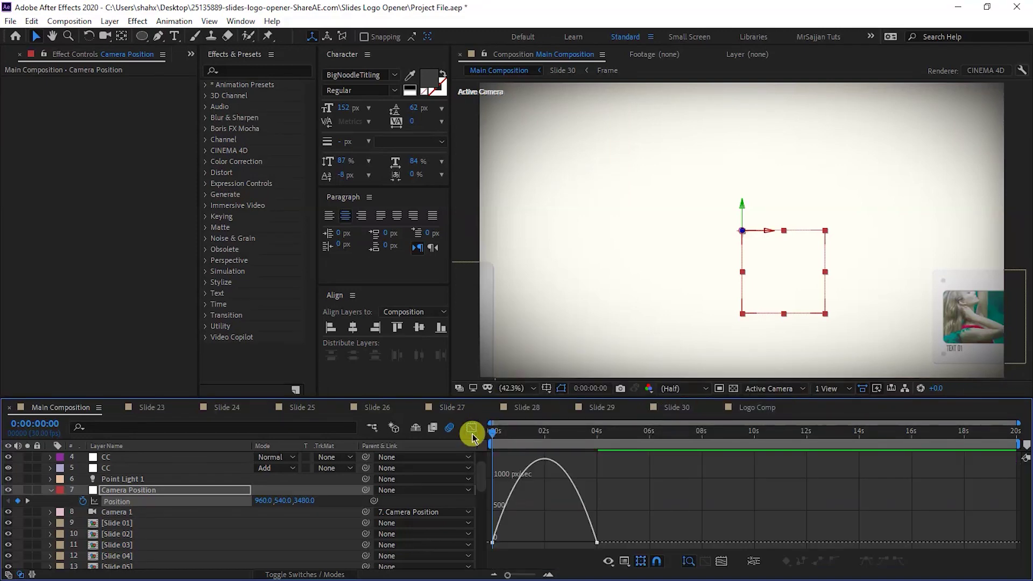
{"action": "right_click", "coordinate": [596, 495]}
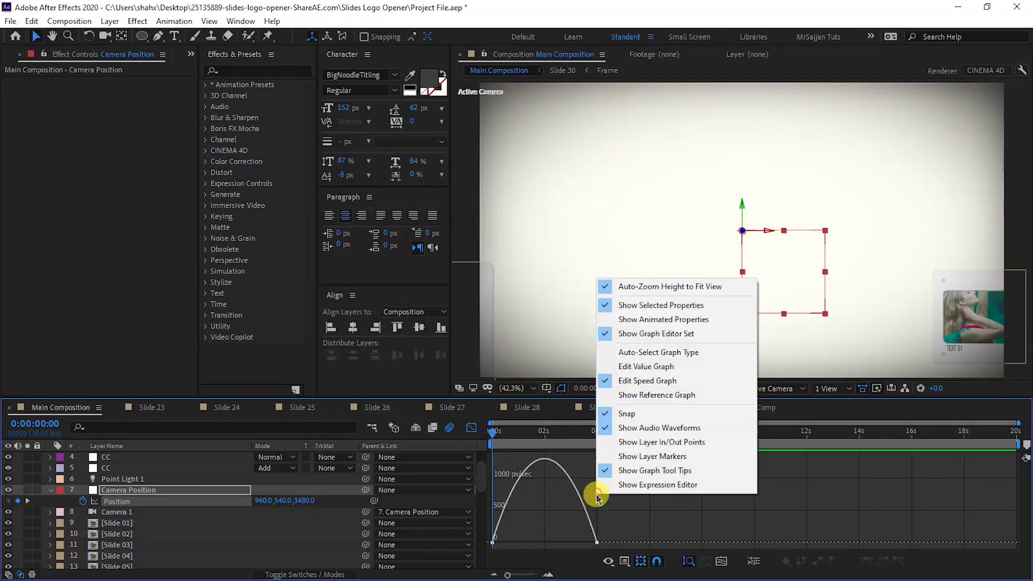
{"action": "left_click", "coordinate": [609, 512]}
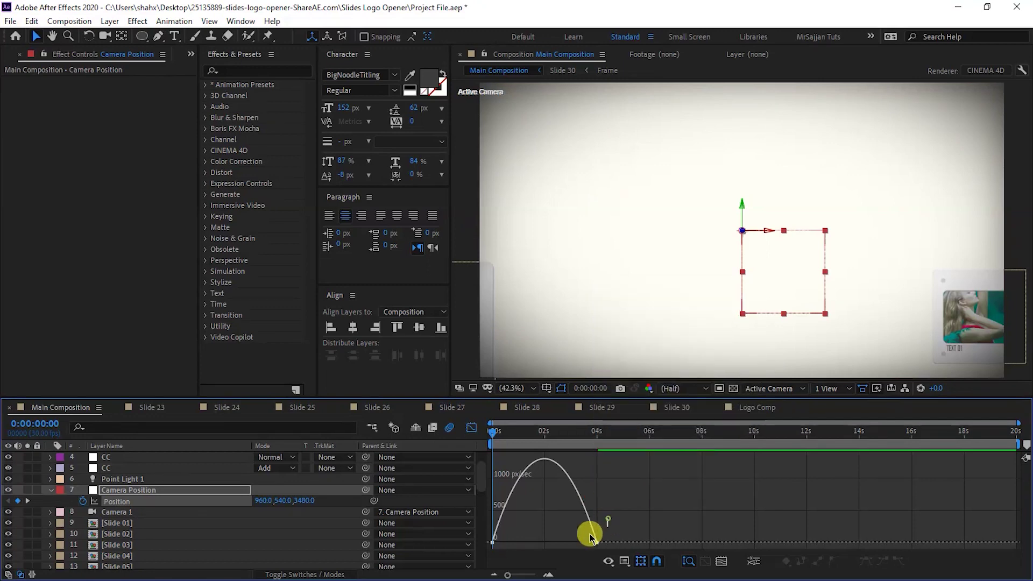
{"action": "left_click", "coordinate": [548, 538]}
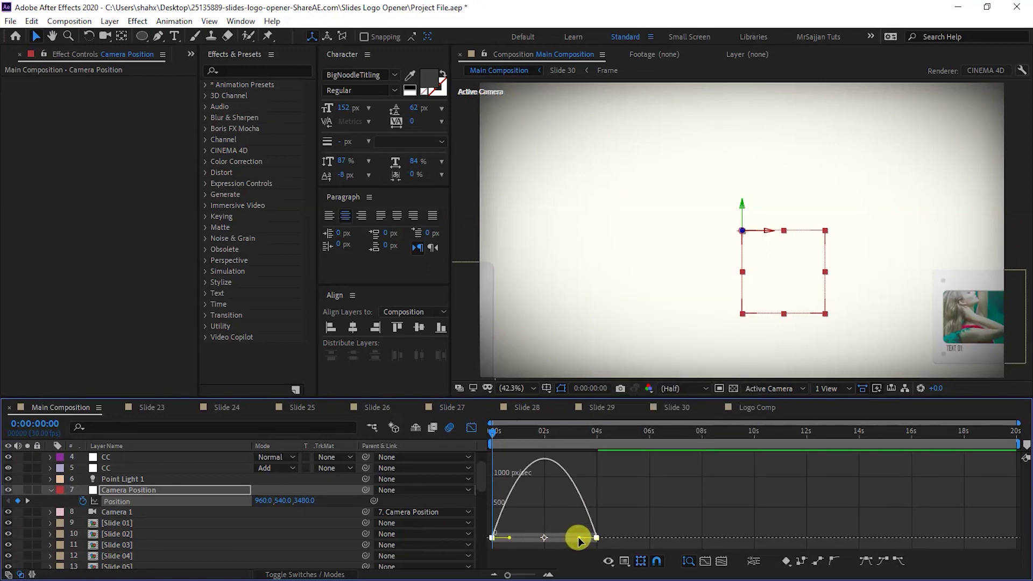
{"action": "left_click_drag", "start_coordinate": [579, 540], "coordinate": [568, 538]}
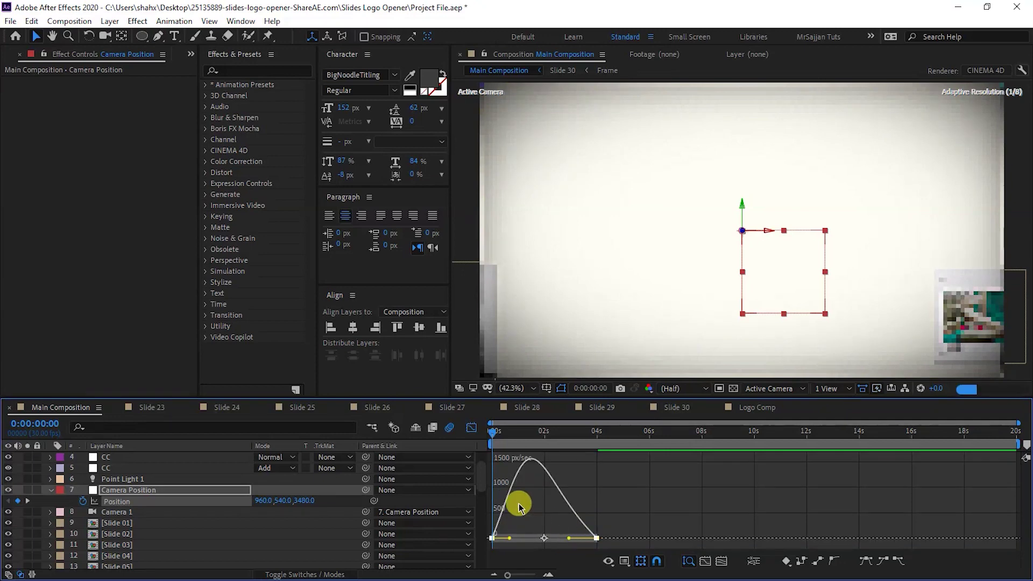
{"action": "left_click", "coordinate": [469, 429]}
{"action": "key", "text": "space"}
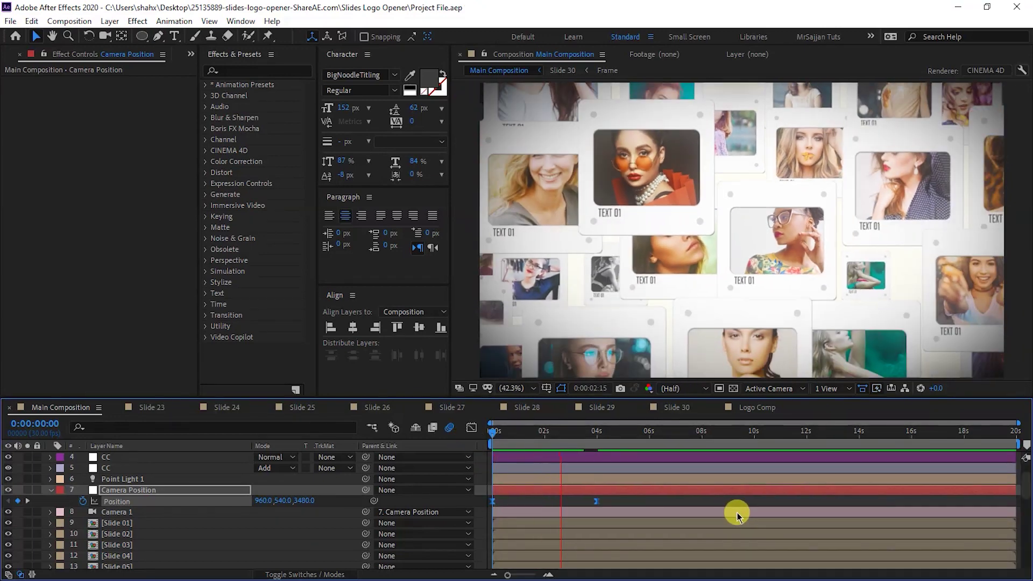
{"action": "key", "text": "space"}
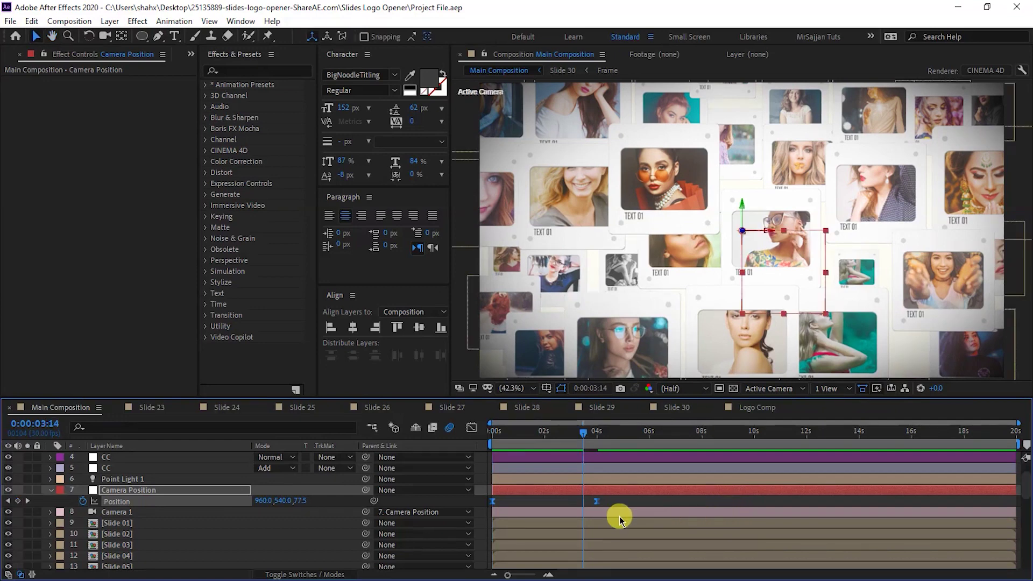
Apply a Drop Shadow effect to the Slide 01 layer with an opacity of 75%.
{"action": "left_click", "coordinate": [153, 524]}
{"action": "key", "text": "ctrl+space"}
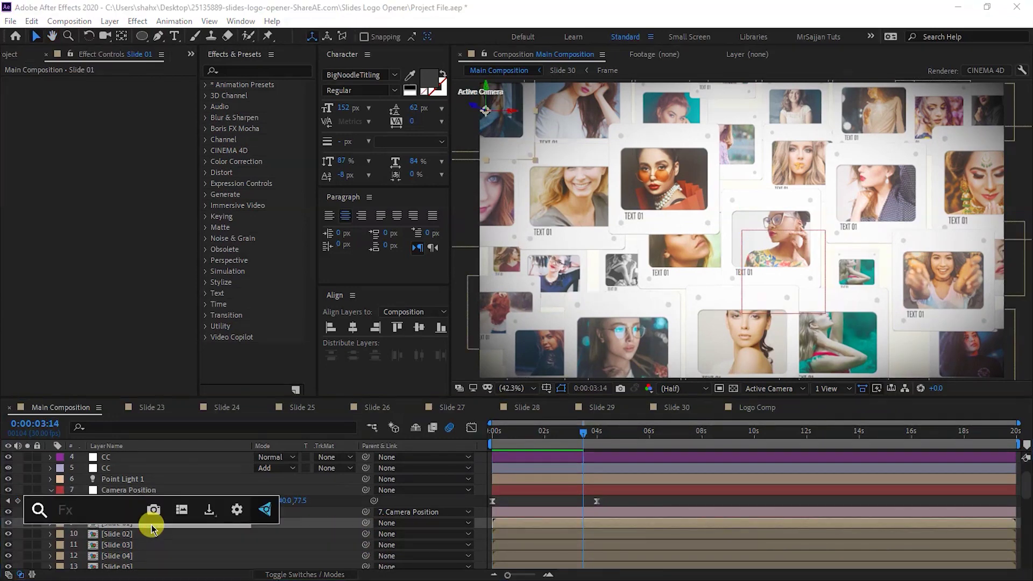
{"action": "type", "text": "drop"}
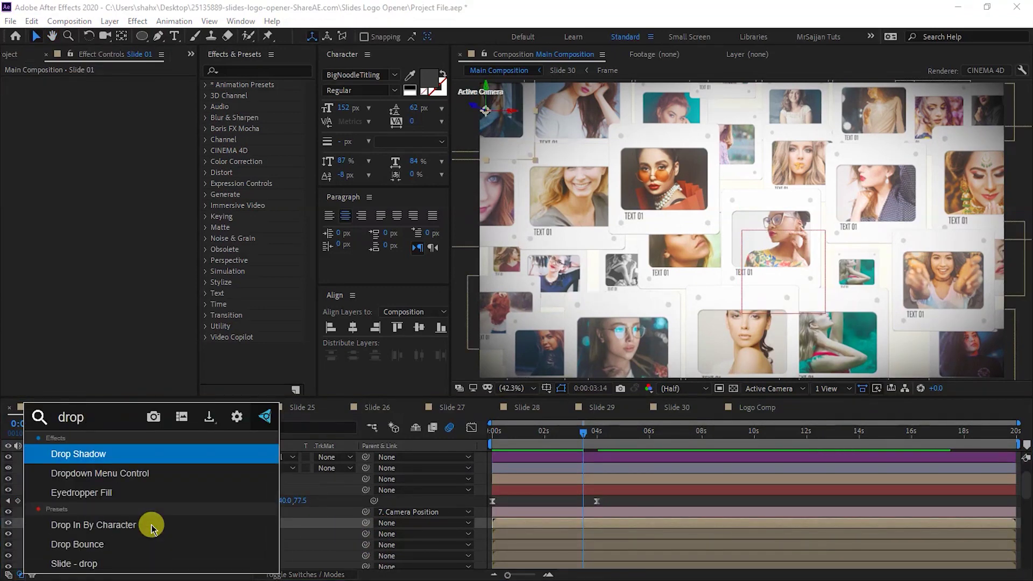
{"action": "key", "text": "Return"}
{"action": "left_click", "coordinate": [114, 103]}
{"action": "type", "text": "75"}
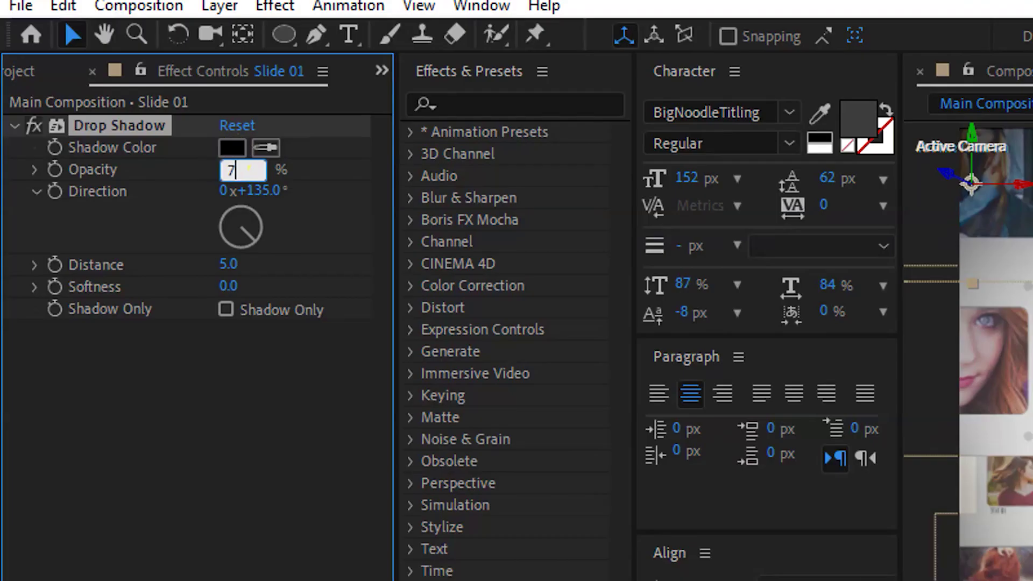
{"action": "key", "text": "Return"}
Set the Slide 01 drop shadow's distance to 7 and its softness to 100.
{"action": "left_click", "coordinate": [228, 264]}
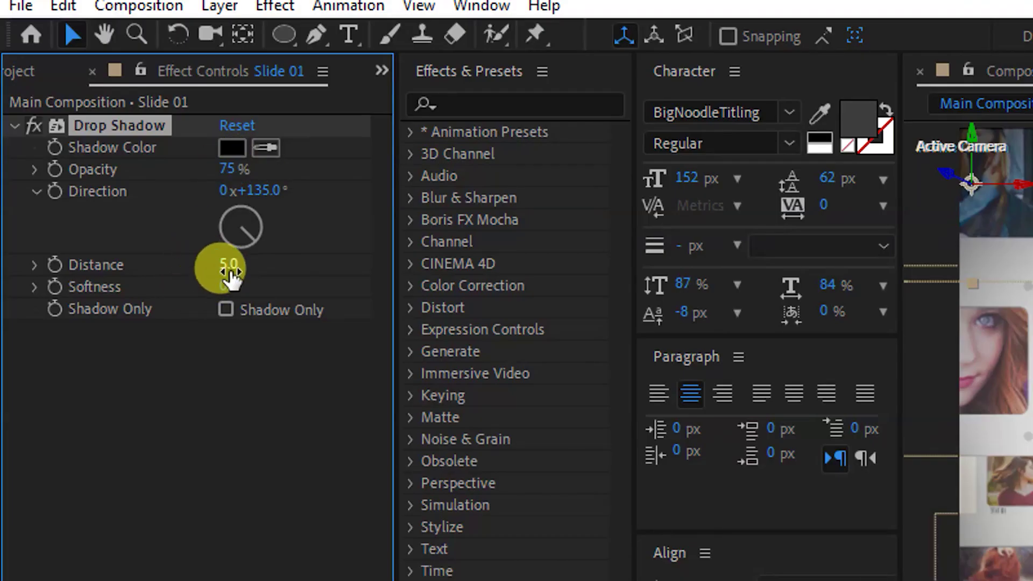
{"action": "type", "text": "7"}
{"action": "left_click", "coordinate": [330, 270]}
{"action": "left_click", "coordinate": [228, 286]}
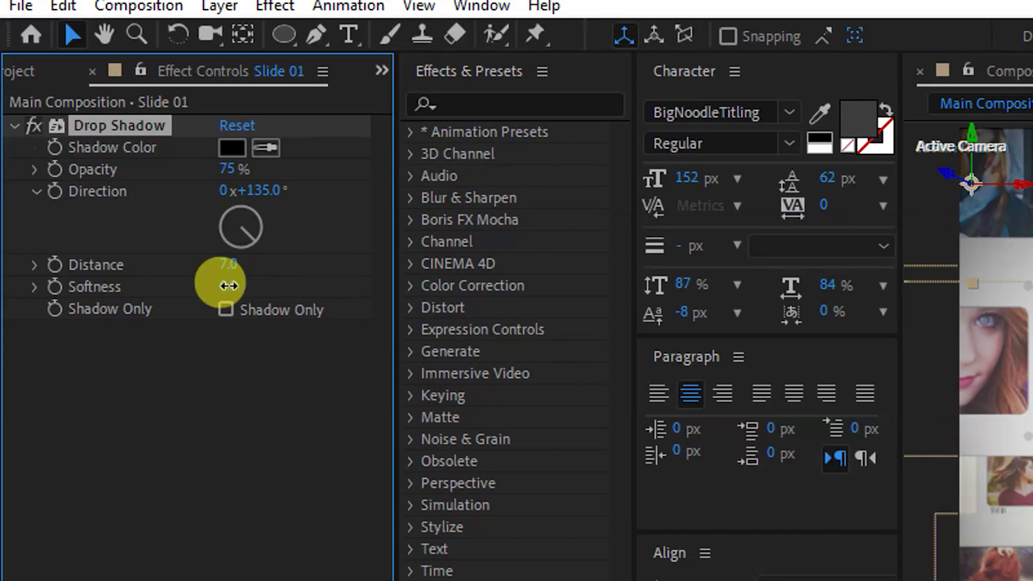
{"action": "type", "text": "10"}
{"action": "key", "text": "Return"}
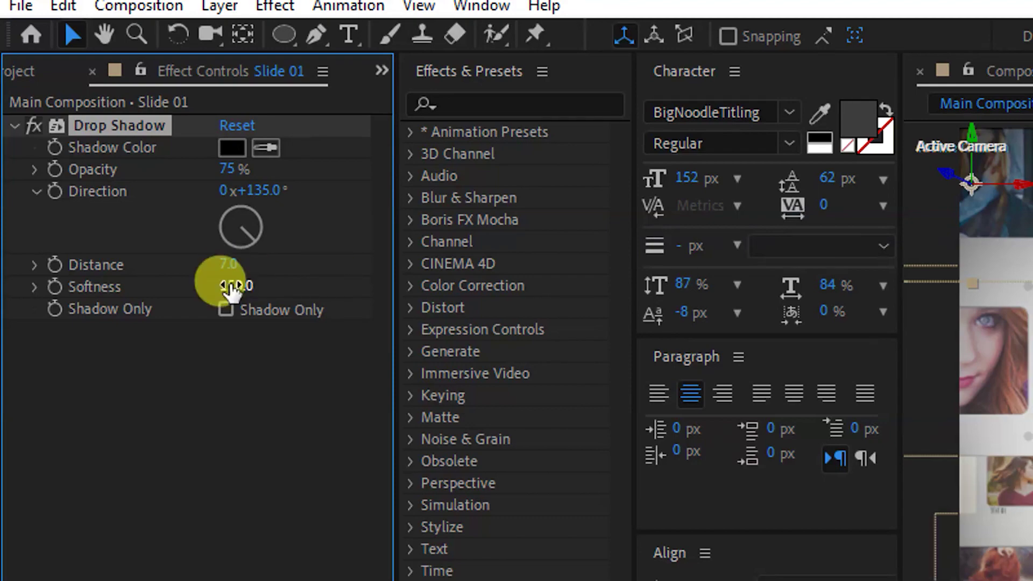
Set the Slide 01 drop shadow's softness to 150 and copy the effect to the layers Slide 02 through Slide 30.
{"action": "type", "text": "150"}
{"action": "key", "text": "Return"}
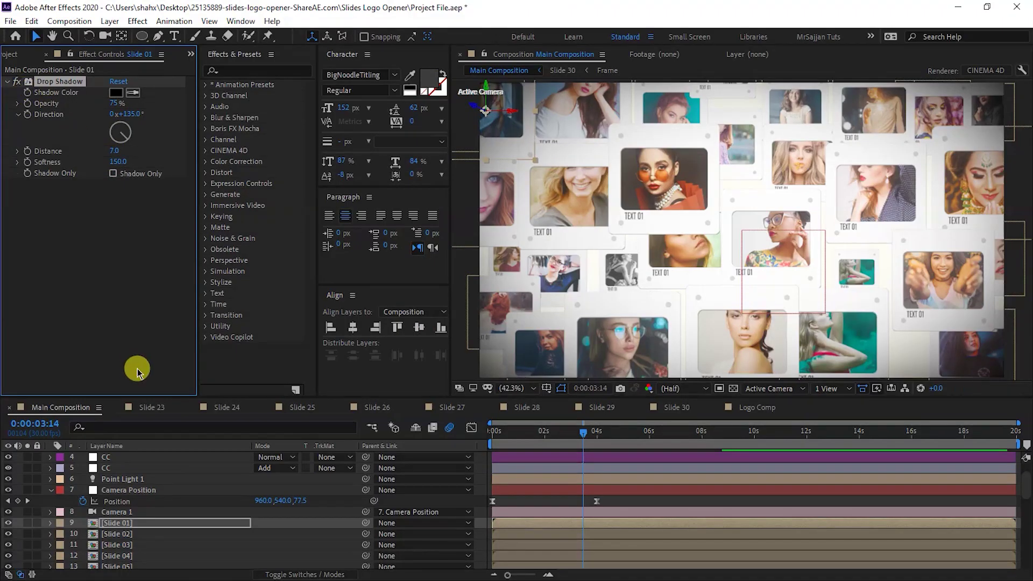
{"action": "key", "text": "ctrl+c"}
{"action": "scroll", "coordinate": [161, 528], "scroll_direction": "down", "scroll_amount": 3}
{"action": "left_click", "coordinate": [128, 469]}
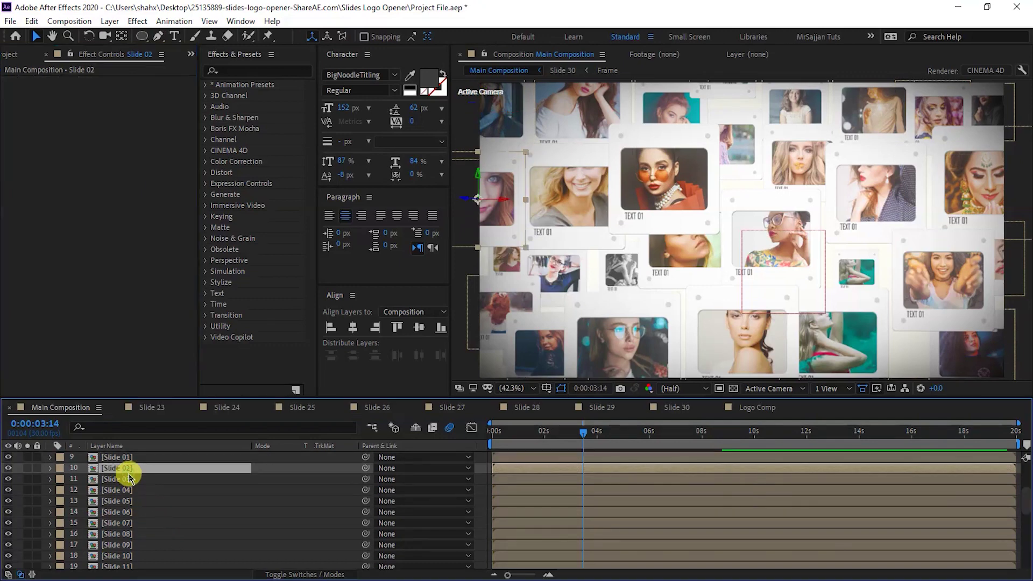
{"action": "scroll", "coordinate": [132, 500], "scroll_direction": "down", "scroll_amount": 5}
{"action": "left_click", "coordinate": [139, 552], "text": "shift"}
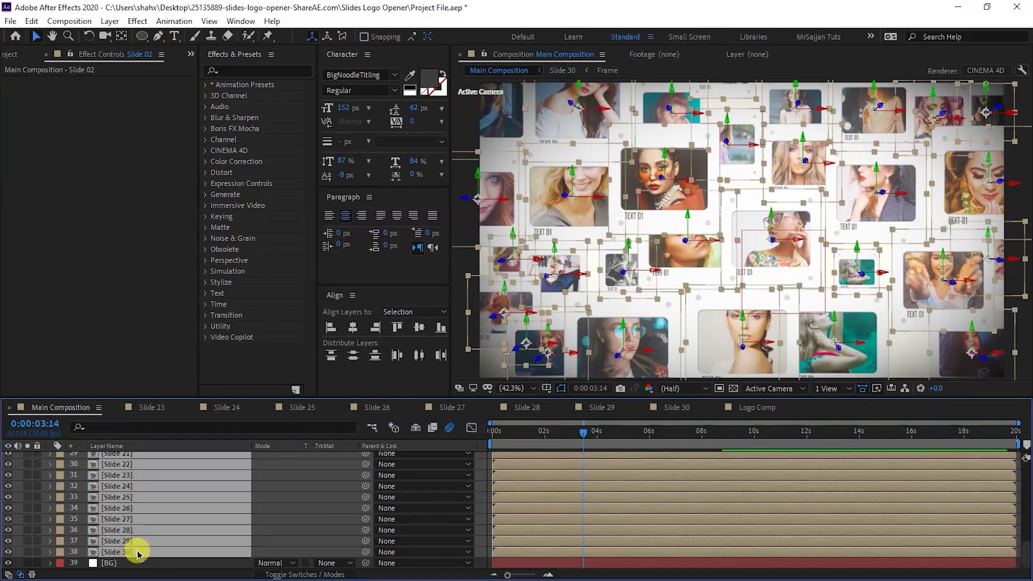
{"action": "key", "text": "ctrl+v"}
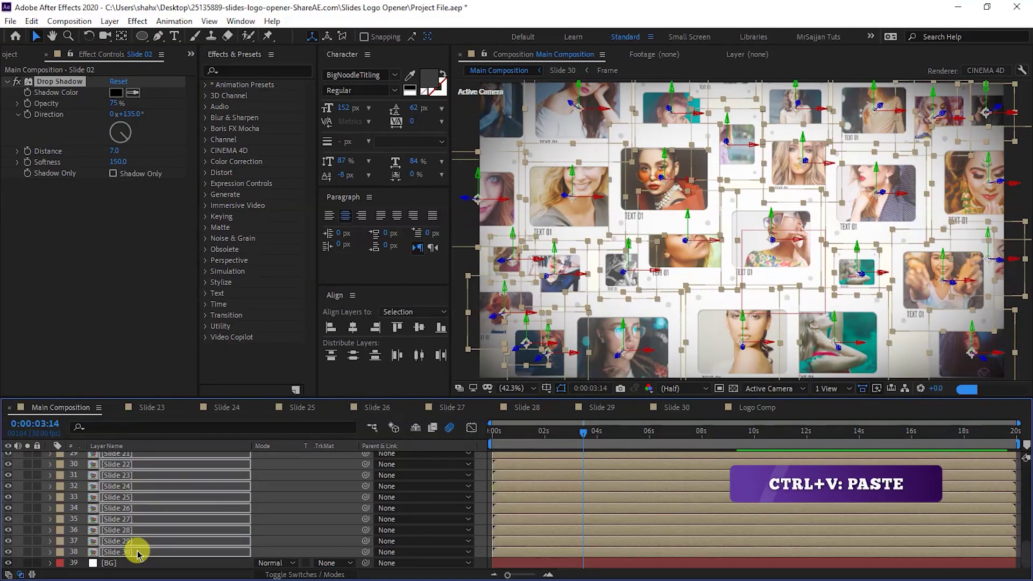
{"action": "scroll", "coordinate": [139, 538], "scroll_direction": "up", "scroll_amount": 10}
{"action": "key", "text": "ctrl+shift+a"}
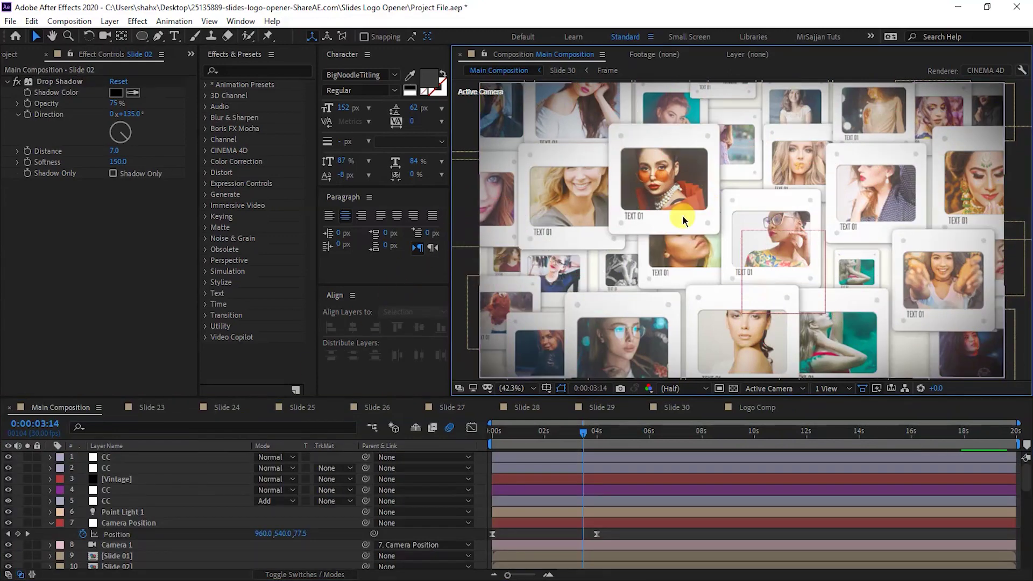
Keyframe Camera 1's Position at 4 seconds and increase its Z position near the 10-second mark for a slow push-in.
{"action": "scroll", "coordinate": [164, 528], "scroll_direction": "down", "scroll_amount": 1}
{"action": "left_click", "coordinate": [157, 511]}
{"action": "key", "text": "p"}
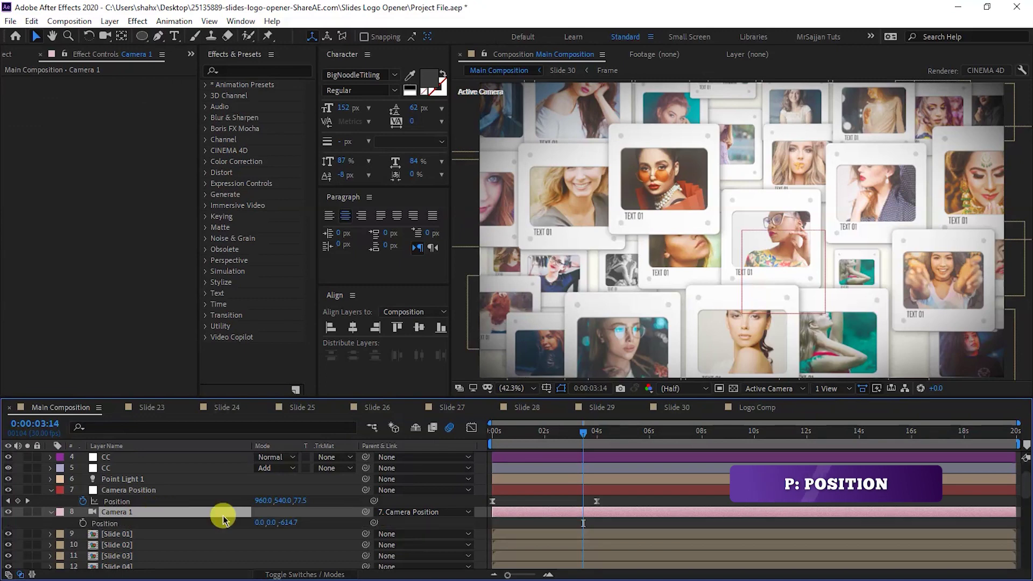
{"action": "left_click", "coordinate": [597, 436]}
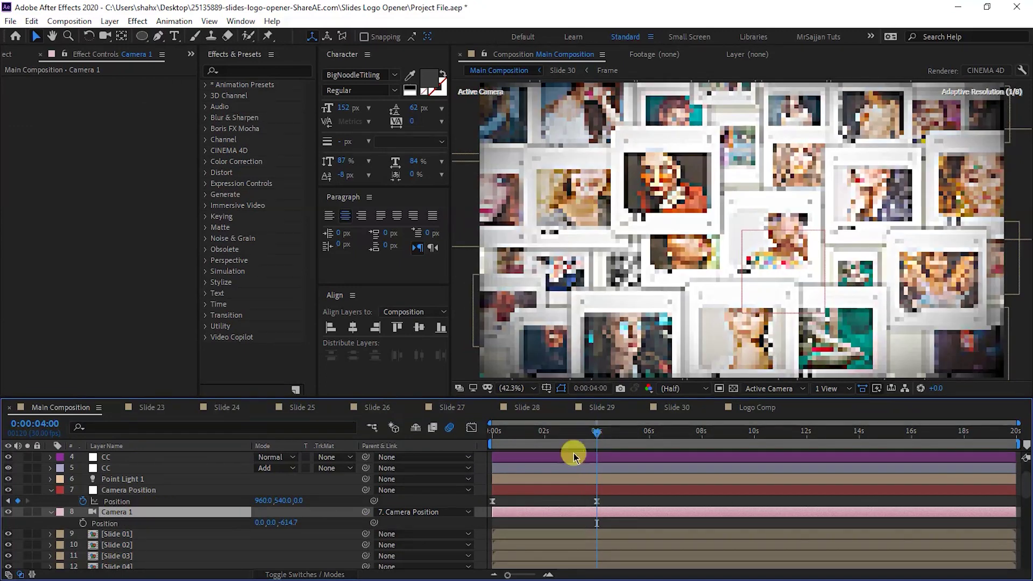
{"action": "left_click", "coordinate": [84, 521]}
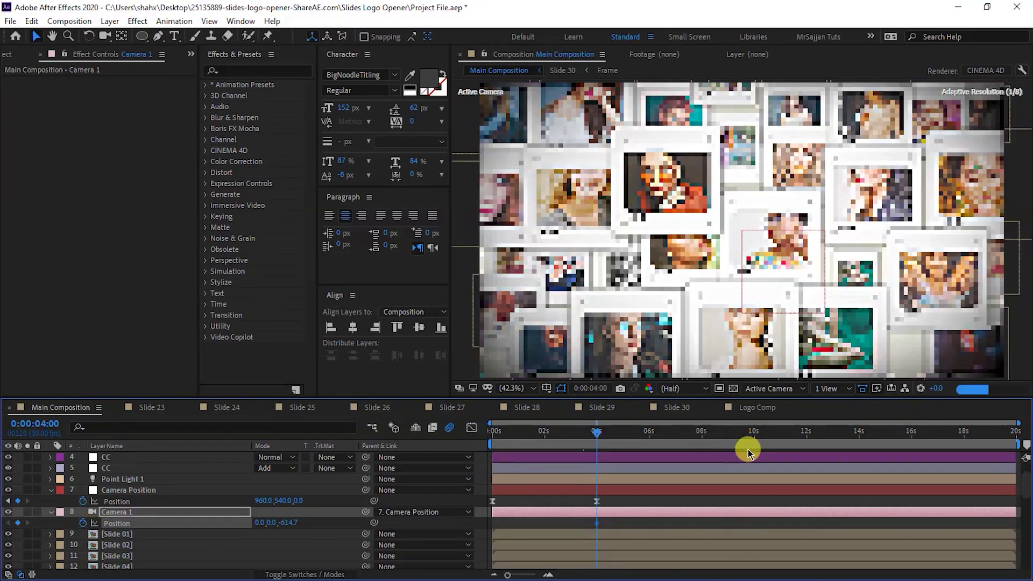
{"action": "left_click", "coordinate": [285, 523]}
{"action": "left_click_drag", "start_coordinate": [285, 522], "coordinate": [342, 531]}
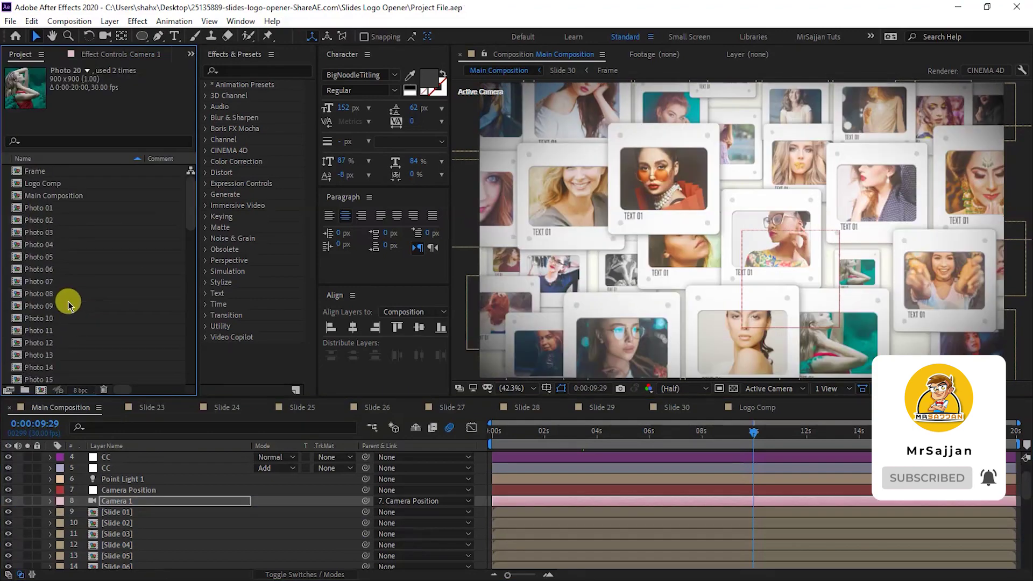
Place Logo Comp above Slide 01 in the main composition, start it at 0:00:08:01 and give it the Cyan label.
{"action": "left_click_drag", "start_coordinate": [35, 183], "coordinate": [170, 506]}
{"action": "left_click_drag", "start_coordinate": [491, 516], "coordinate": [721, 512]}
{"action": "key", "text": "i"}
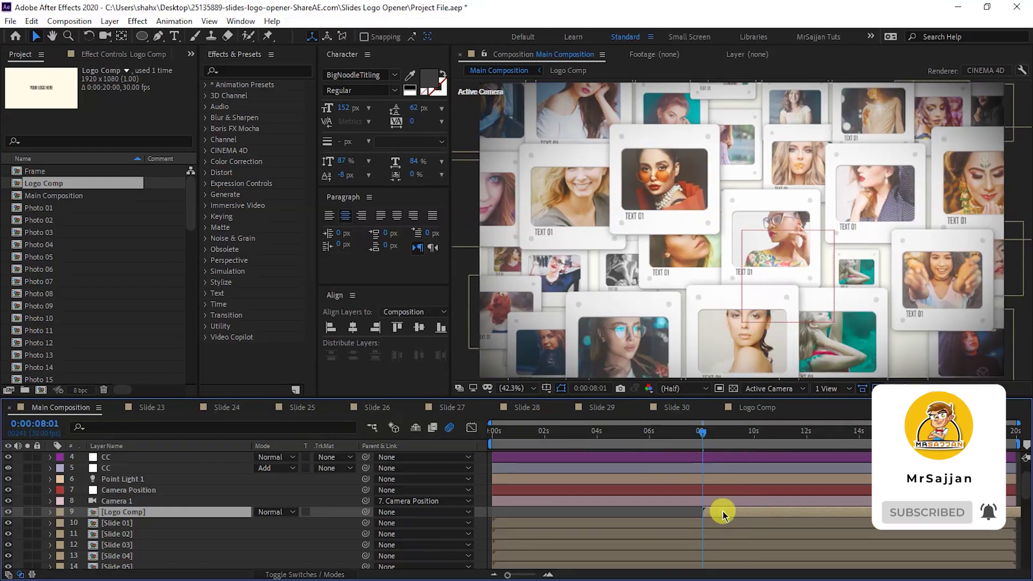
{"action": "left_click", "coordinate": [59, 511]}
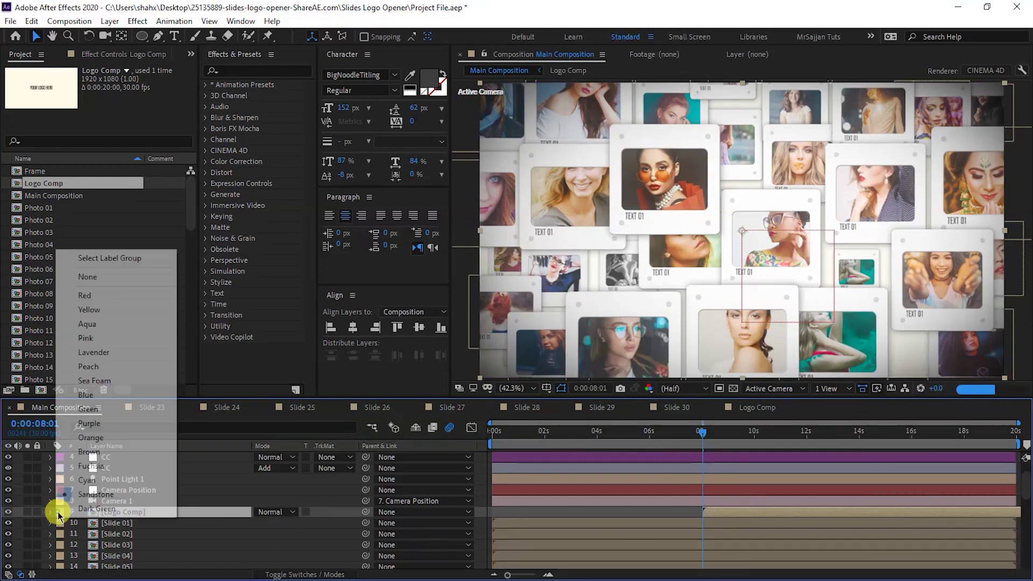
{"action": "left_click", "coordinate": [86, 484]}
Animate Logo Comp's opacity from 0% at 0:00:08:01 to 100% about half a second further on and preview the fade-in.
{"action": "key", "text": "t"}
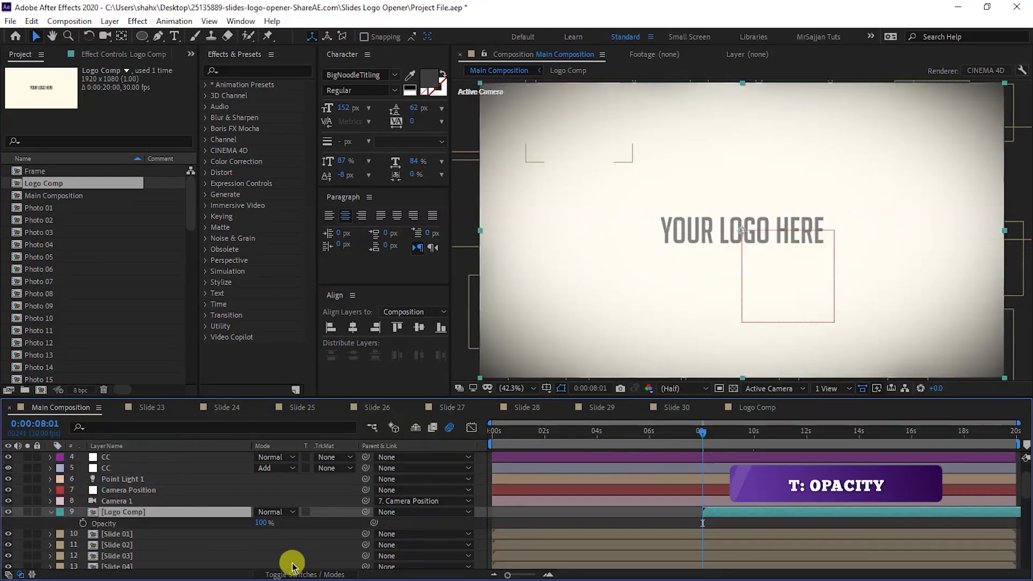
{"action": "left_click", "coordinate": [83, 523]}
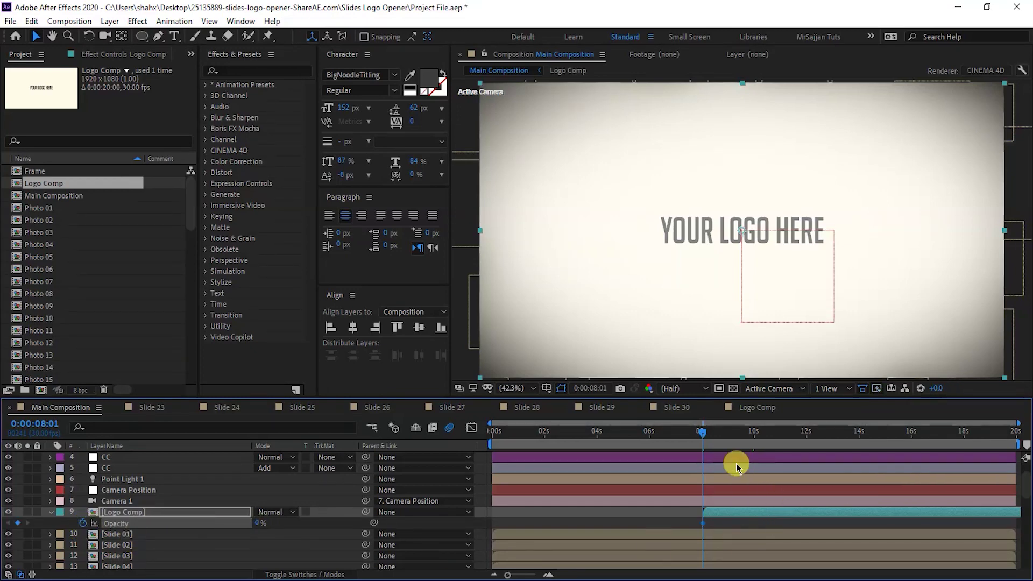
{"action": "key", "text": "space"}
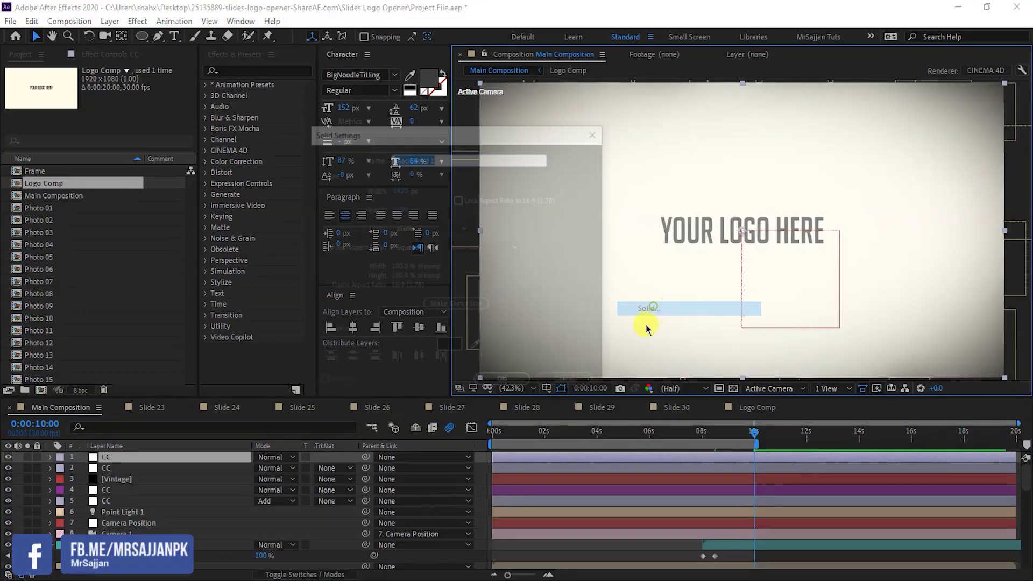
Create a white (FFFFFF) 1920 x 1080 px solid named IN above all other layers.
{"action": "left_click", "coordinate": [451, 350]}
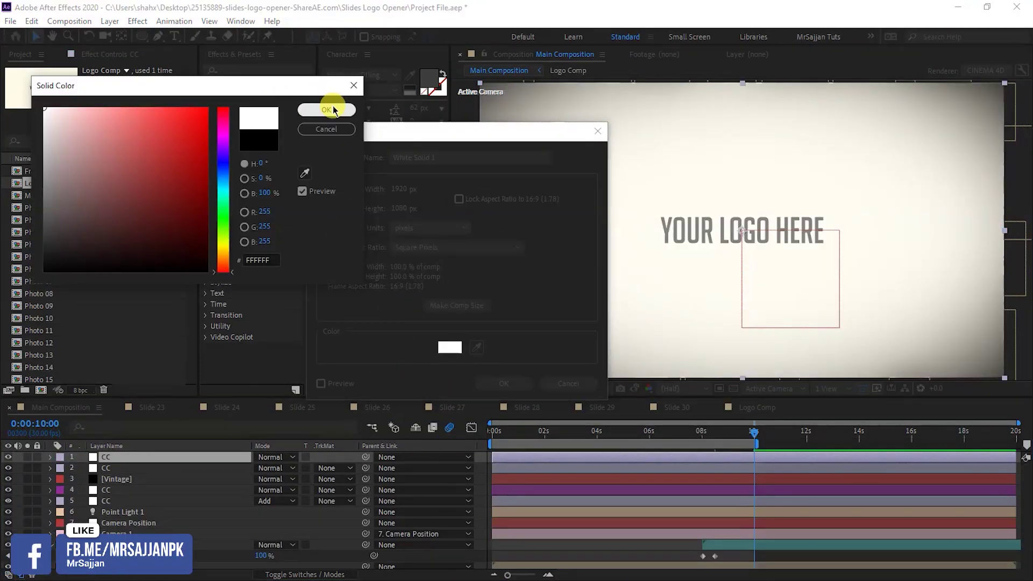
{"action": "left_click", "coordinate": [312, 105]}
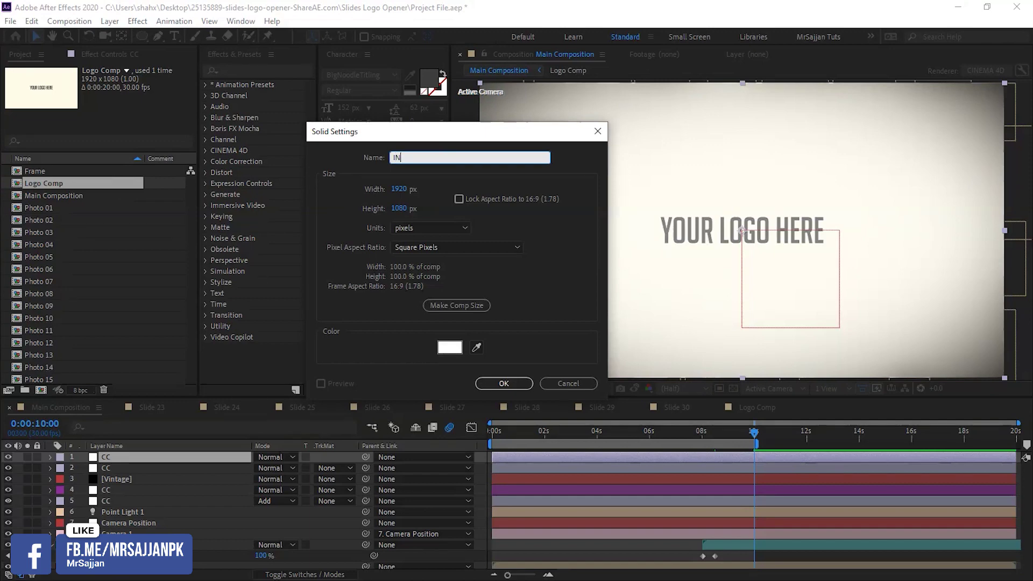
{"action": "key", "text": "Return"}
Keyframe the IN solid's opacity at 100% at the composition start and 0% at 0:00:00:10.
{"action": "key", "text": "t"}
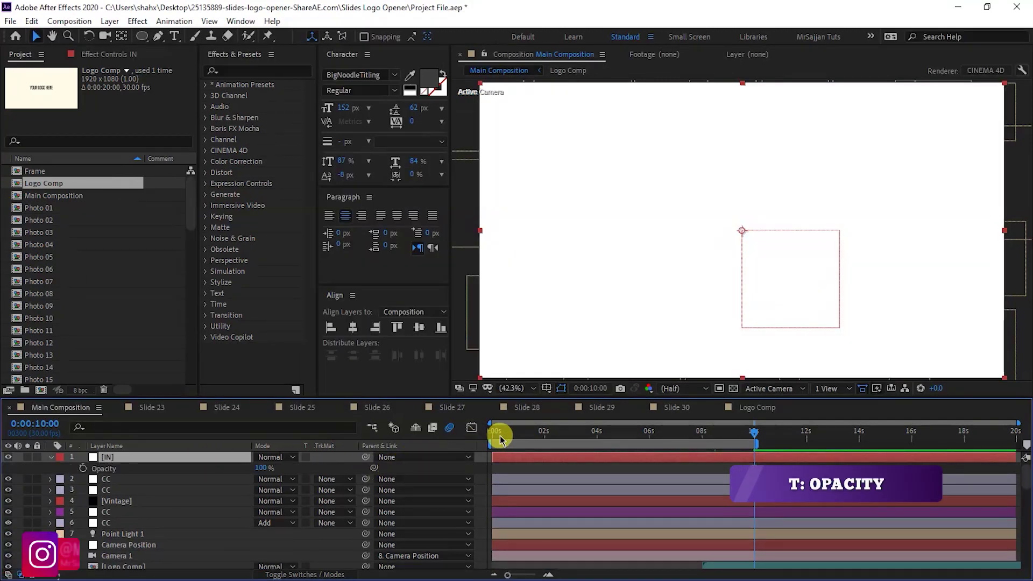
{"action": "left_click_drag", "start_coordinate": [500, 439], "coordinate": [434, 438]}
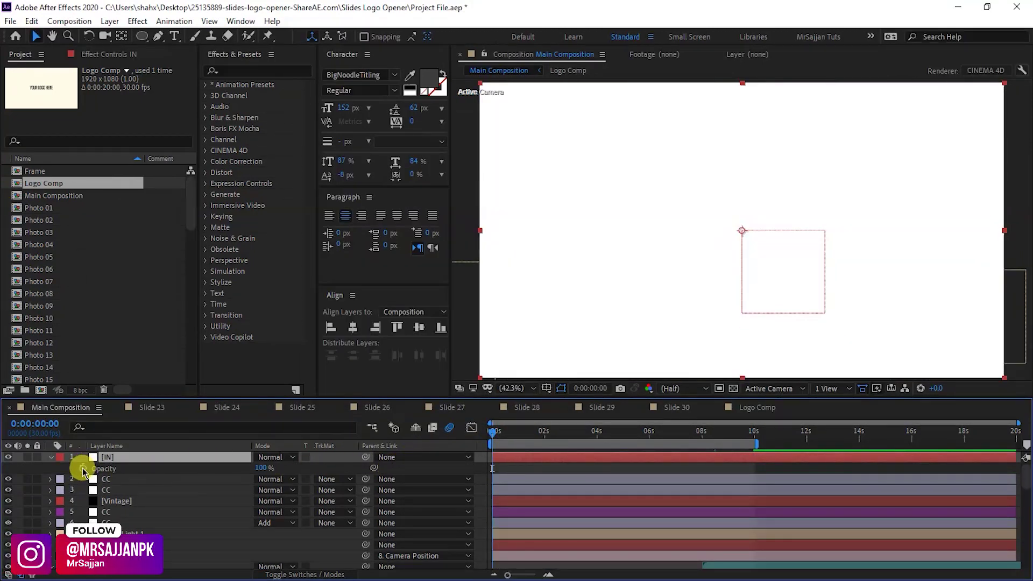
{"action": "left_click", "coordinate": [83, 469]}
{"action": "left_click", "coordinate": [500, 431]}
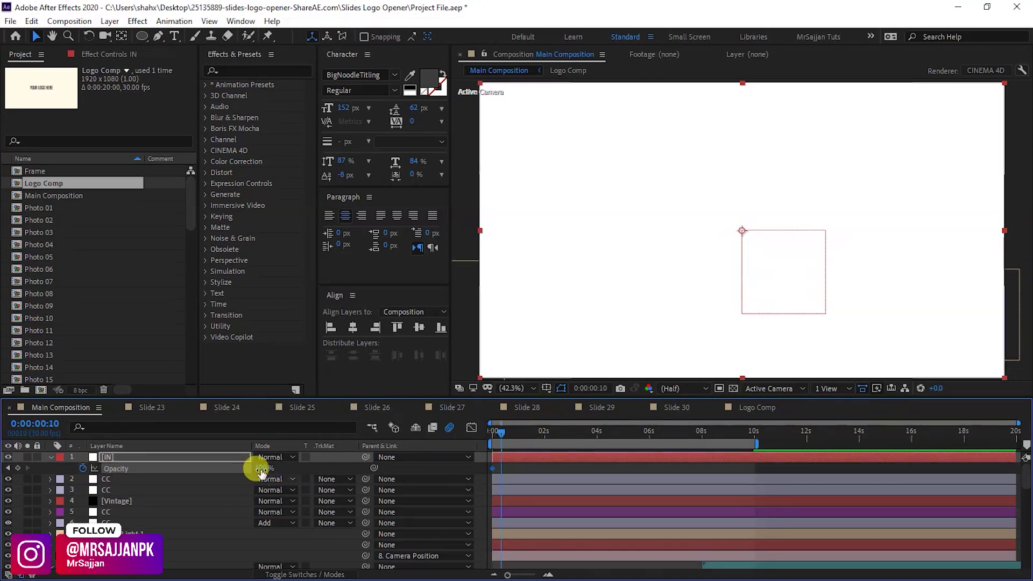
{"action": "left_click_drag", "start_coordinate": [262, 472], "coordinate": [5, 492]}
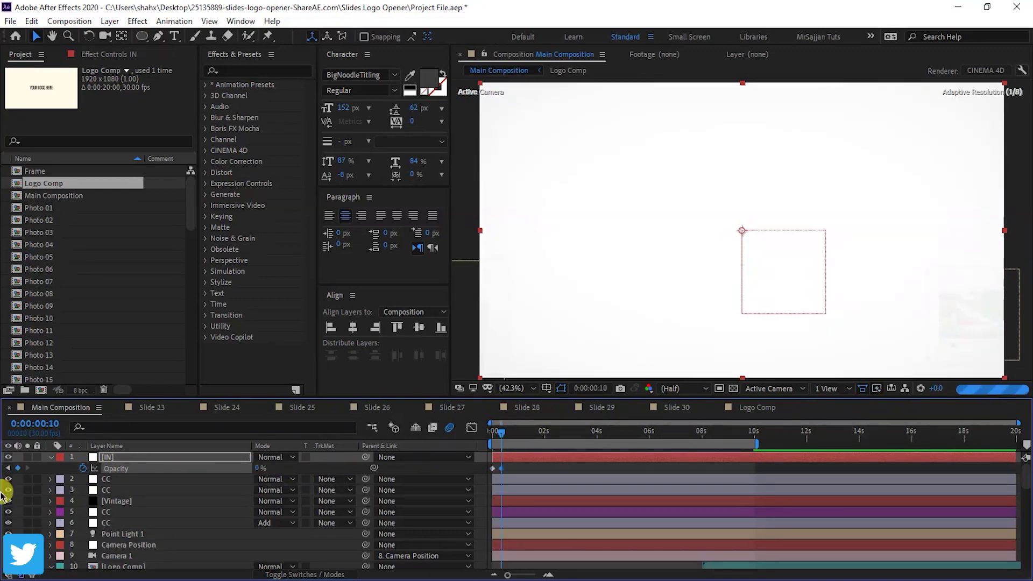
Trim the end of the IN layer to 0:00:00:18, collapse its keyframed properties and preview the opening from the start.
{"action": "left_click_drag", "start_coordinate": [500, 431], "coordinate": [503, 437]}
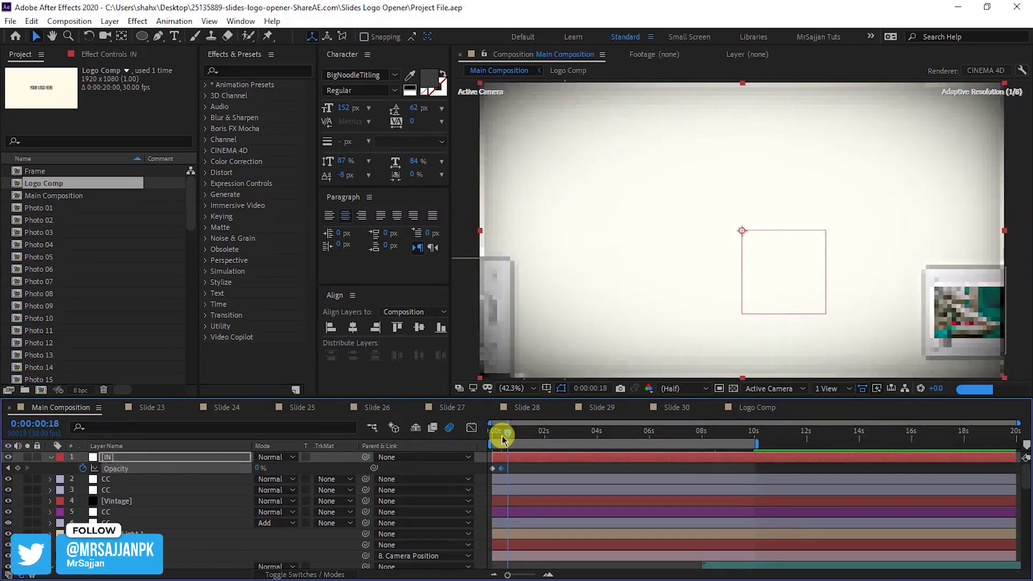
{"action": "key", "text": "u"}
{"action": "key", "text": "space"}
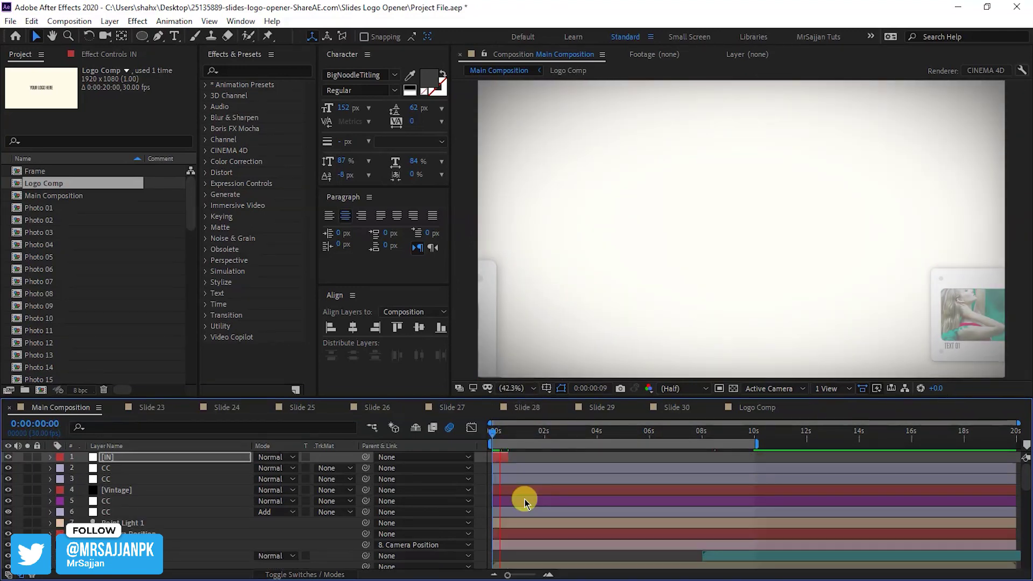